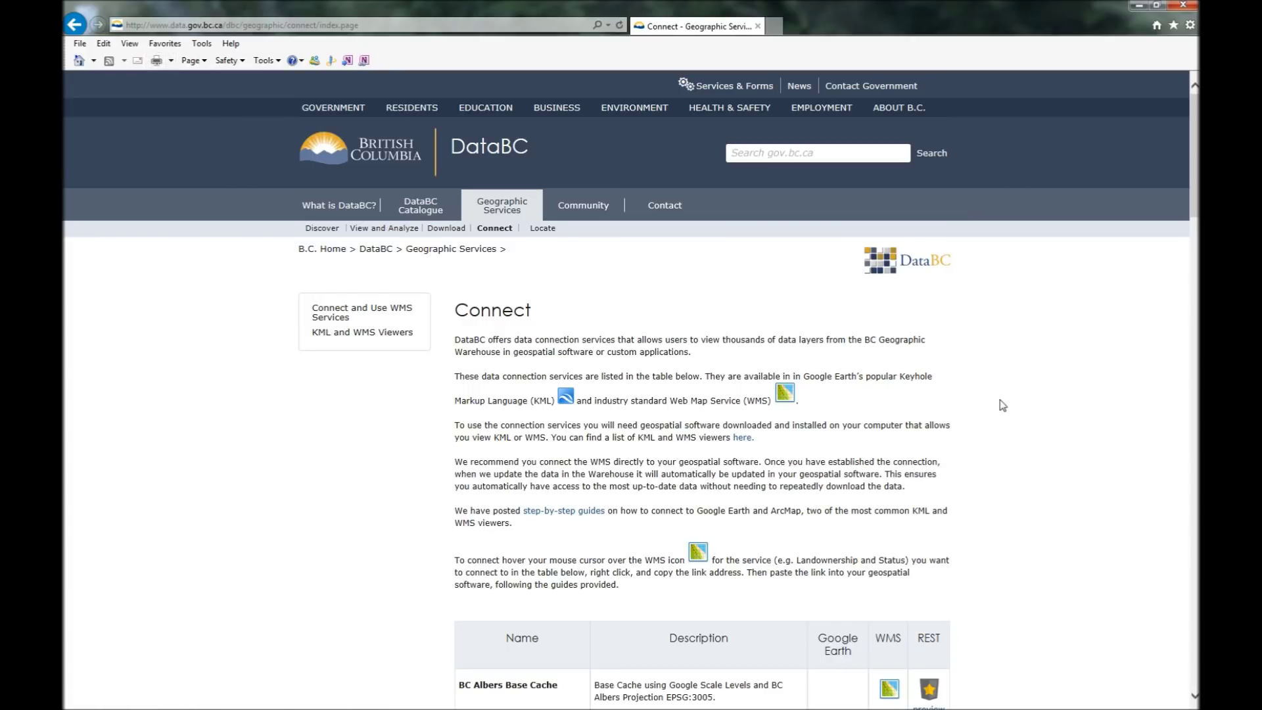
- Examine the Connect page's table of data services, checking which ones offer Google Earth and WMS connections
{"action": "scroll", "coordinate": [1020, 409], "scroll_direction": "down", "scroll_amount": 5}
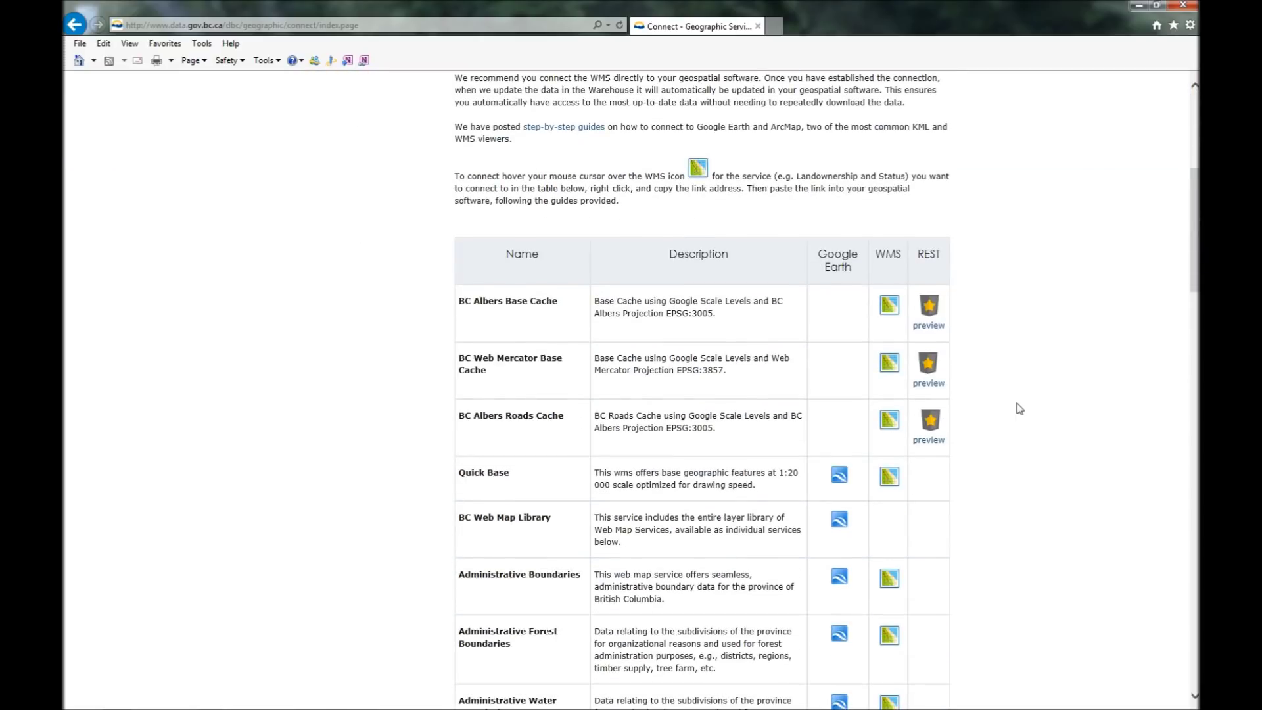
{"action": "scroll", "coordinate": [1019, 409], "scroll_direction": "down", "scroll_amount": 3}
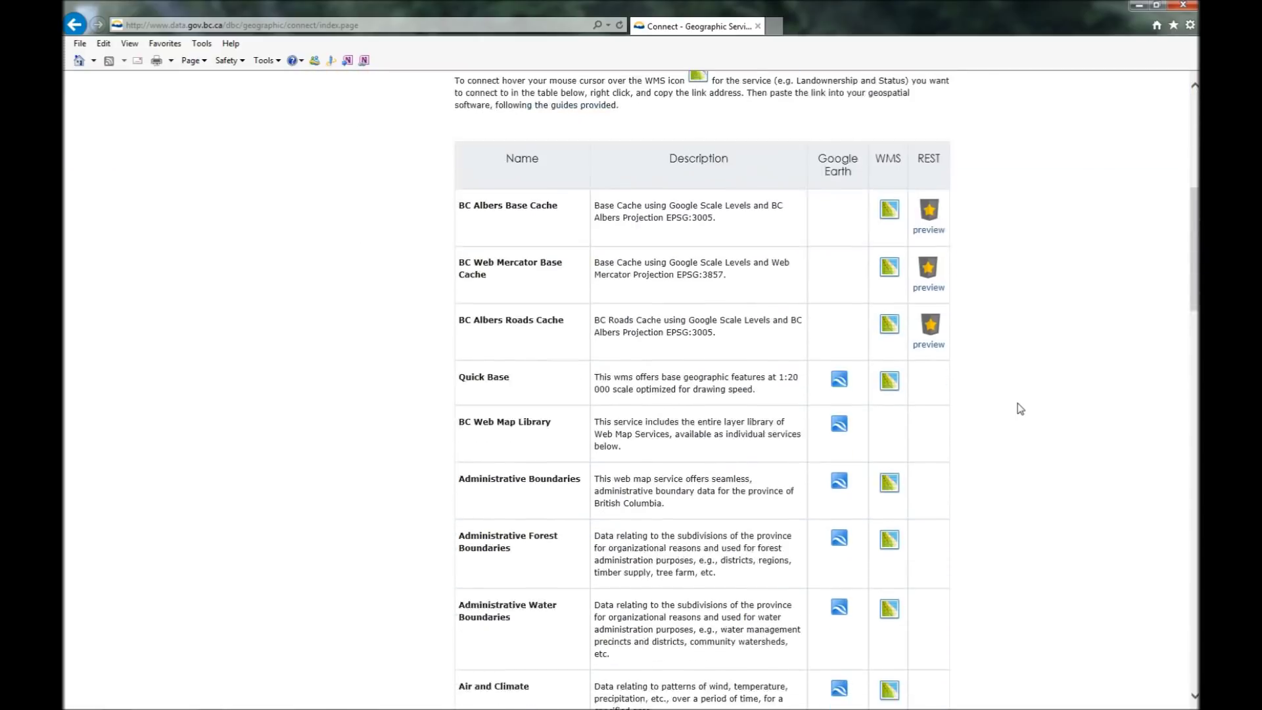
{"action": "scroll", "coordinate": [1019, 409], "scroll_direction": "down", "scroll_amount": 3}
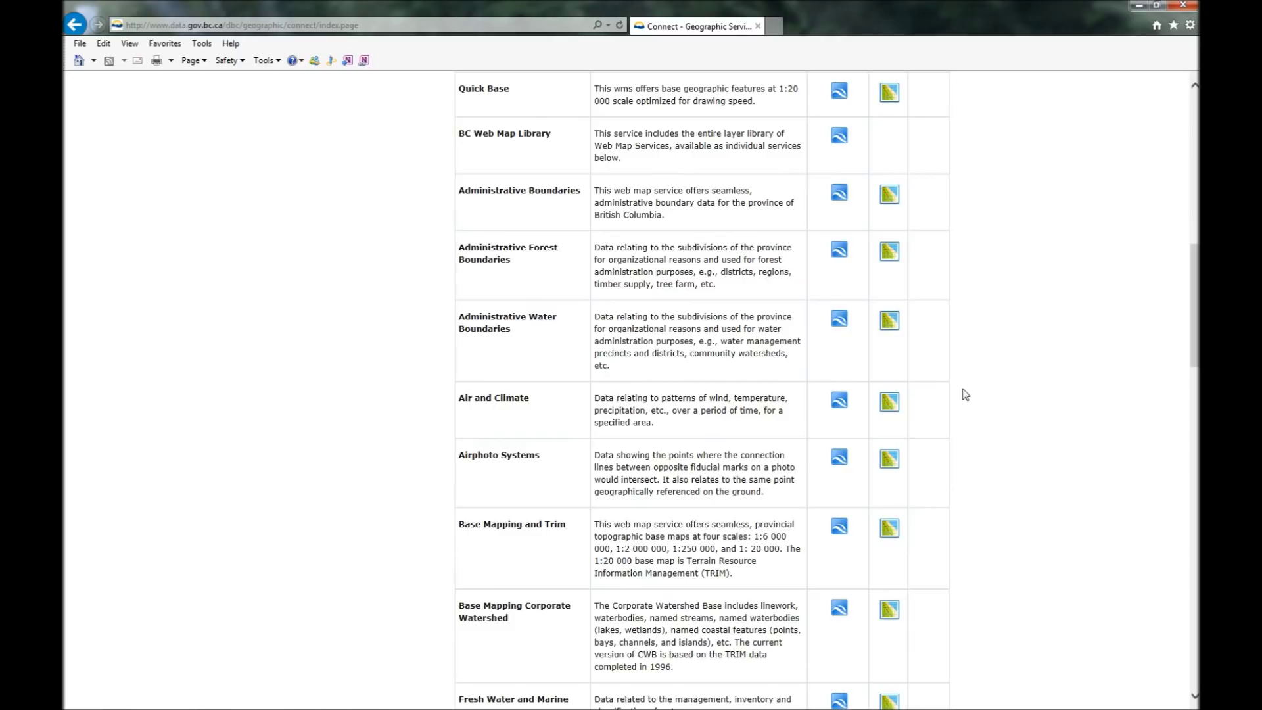
{"action": "scroll", "coordinate": [631, 408], "scroll_direction": "down", "scroll_amount": 6}
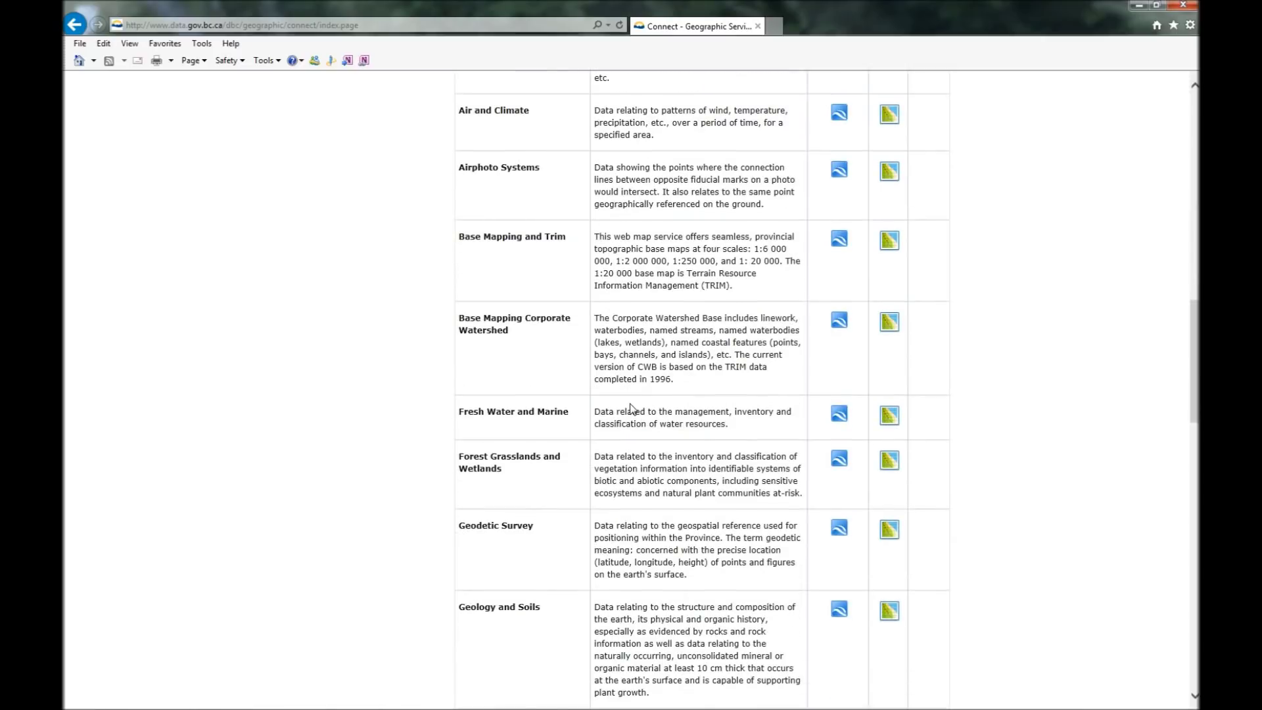
{"action": "scroll", "coordinate": [641, 396], "scroll_direction": "down", "scroll_amount": 3}
{"action": "scroll", "coordinate": [641, 396], "scroll_direction": "down", "scroll_amount": 3}
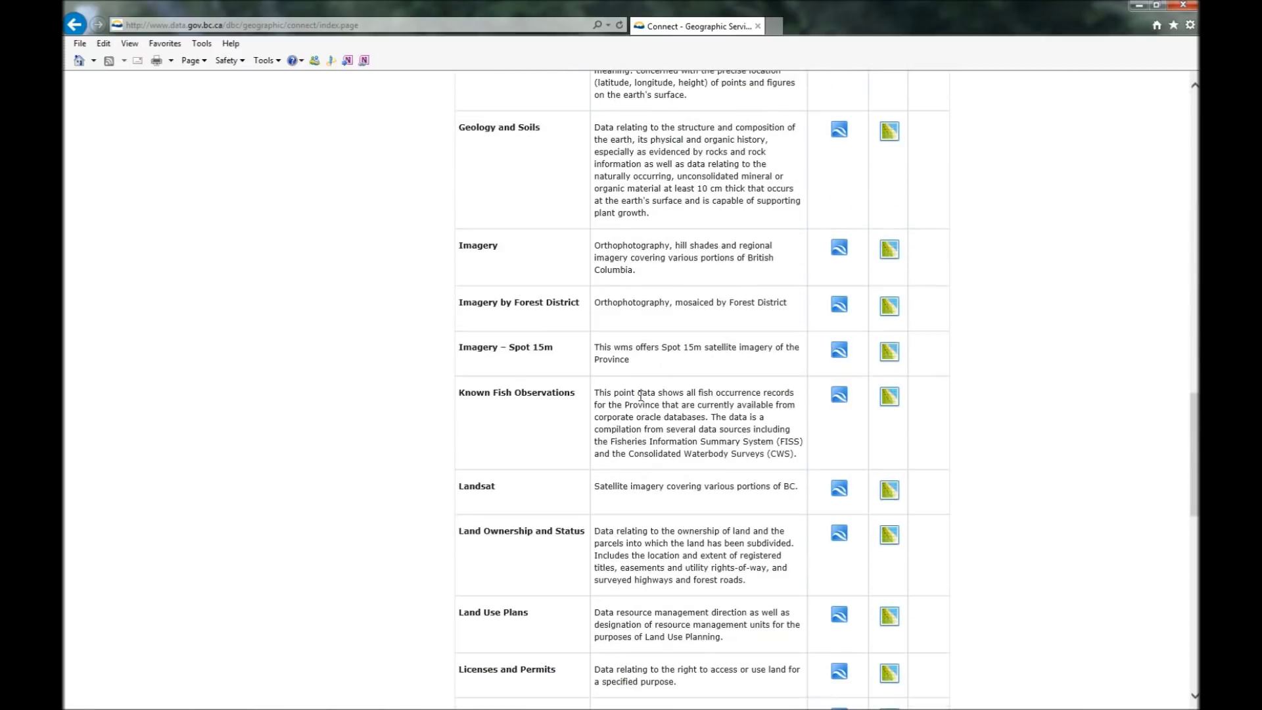
{"action": "scroll", "coordinate": [641, 396], "scroll_direction": "down", "scroll_amount": 8}
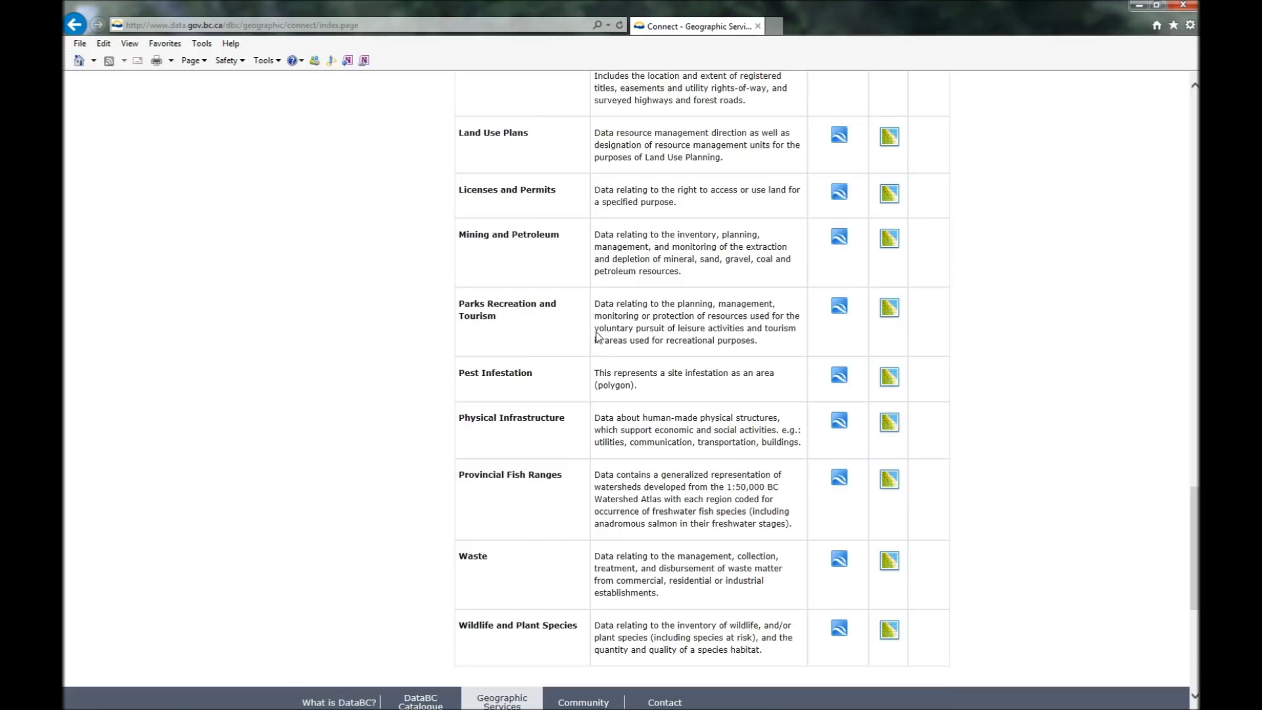
{"action": "scroll", "coordinate": [596, 332], "scroll_direction": "up", "scroll_amount": 20}
{"action": "scroll", "coordinate": [596, 336], "scroll_direction": "up", "scroll_amount": 3}
{"action": "scroll", "coordinate": [559, 417], "scroll_direction": "down", "scroll_amount": 4}
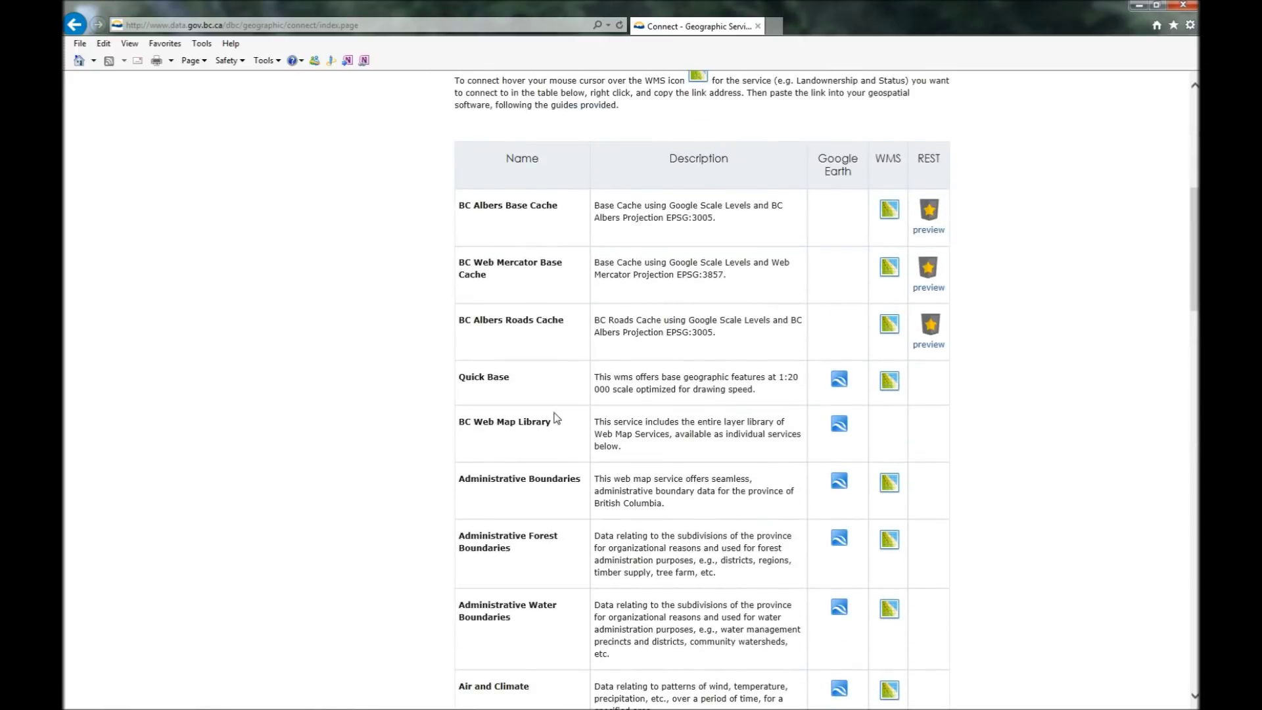
- Download the Google Earth file of the BC Web Map Library to the desktop as BCGov_Web_Map_Library.kml, declining the extra download manager entry
{"action": "left_click_drag", "start_coordinate": [458, 422], "coordinate": [549, 420]}
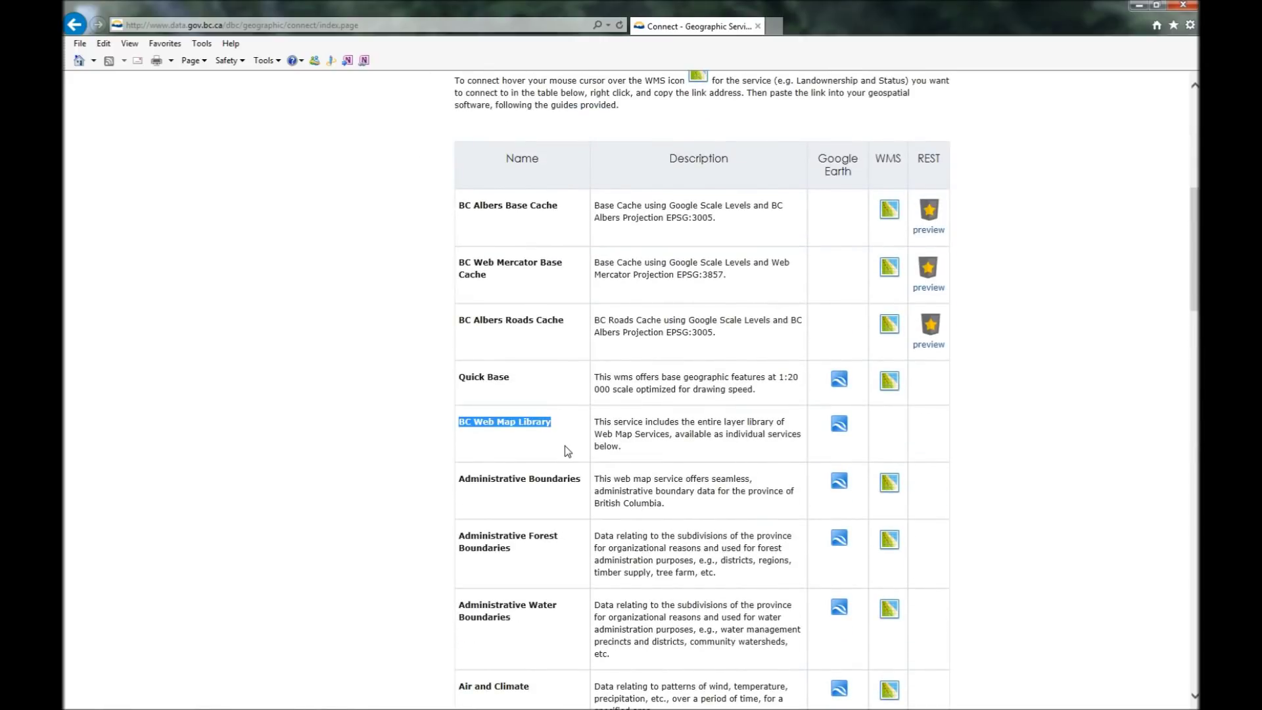
{"action": "left_click", "coordinate": [535, 429]}
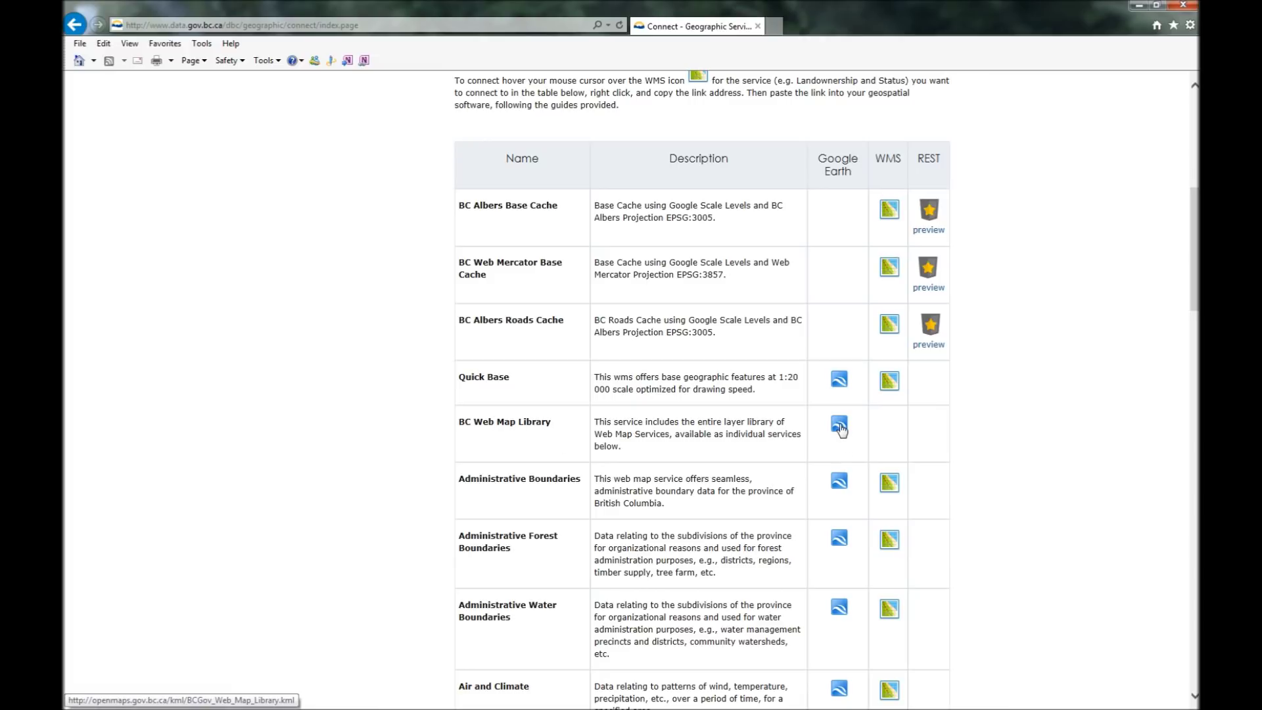
{"action": "left_click", "coordinate": [840, 427]}
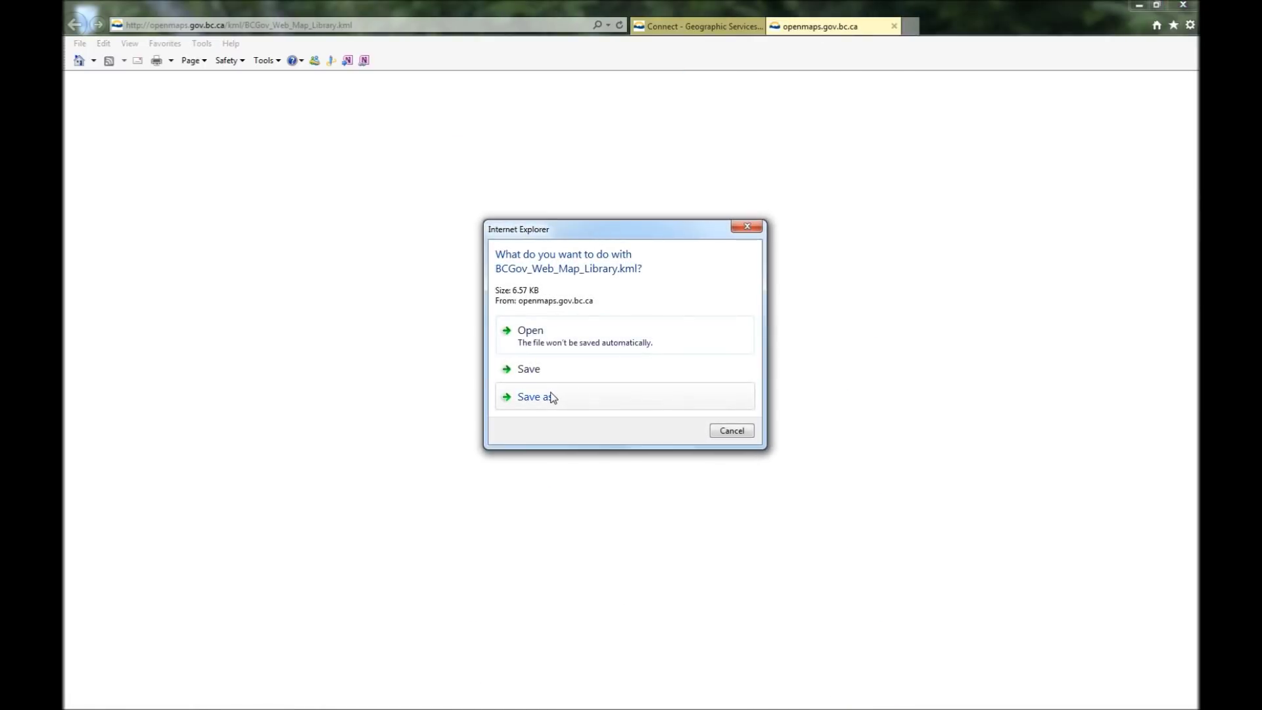
{"action": "left_click", "coordinate": [551, 397]}
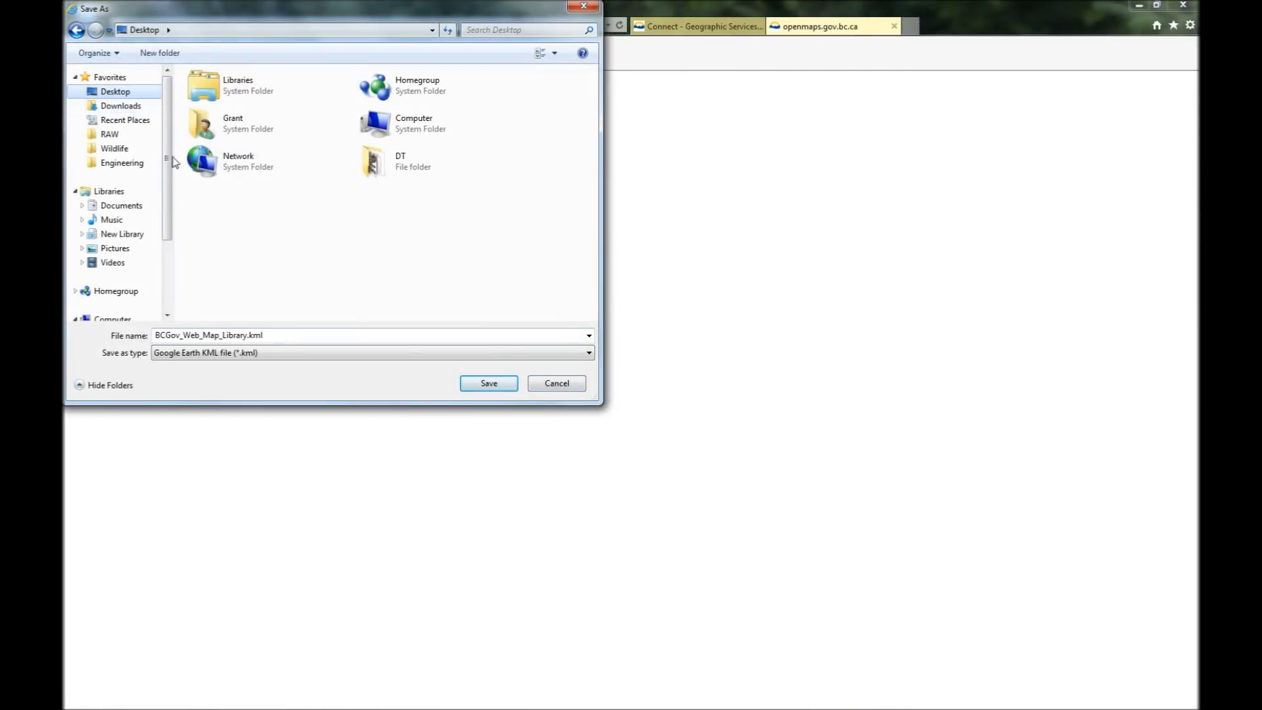
{"action": "left_click", "coordinate": [489, 385]}
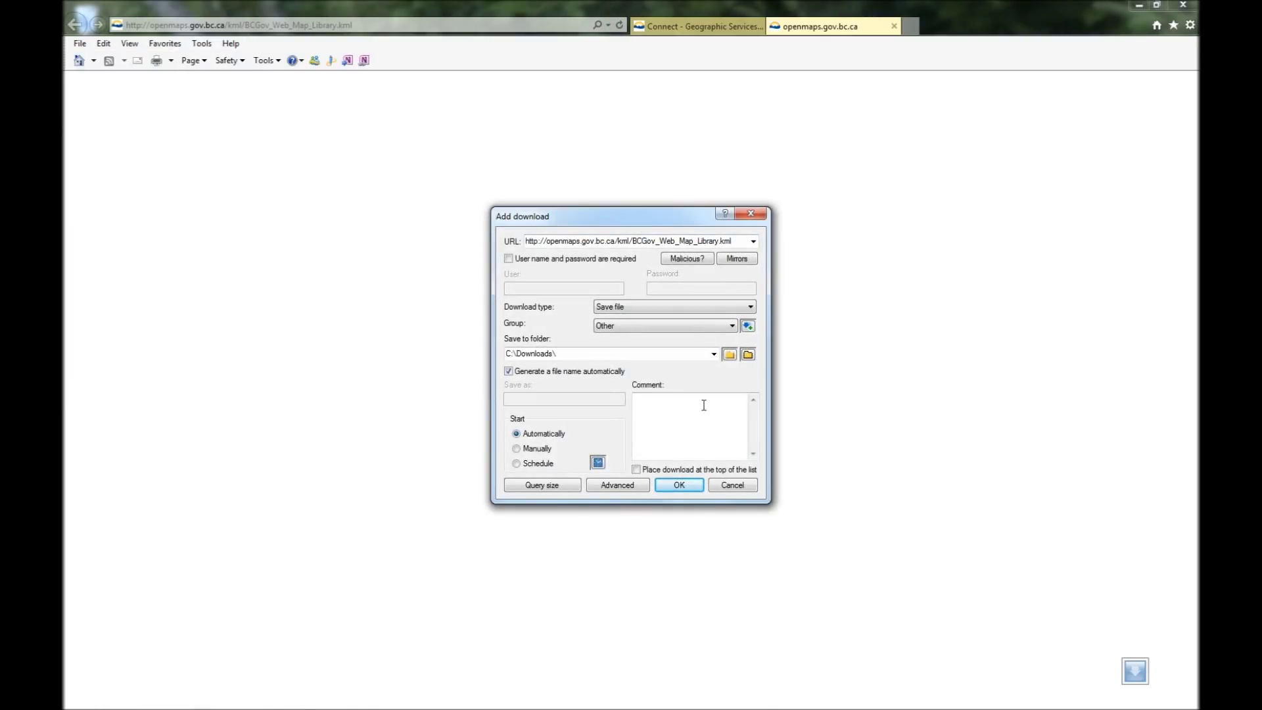
{"action": "left_click", "coordinate": [736, 490]}
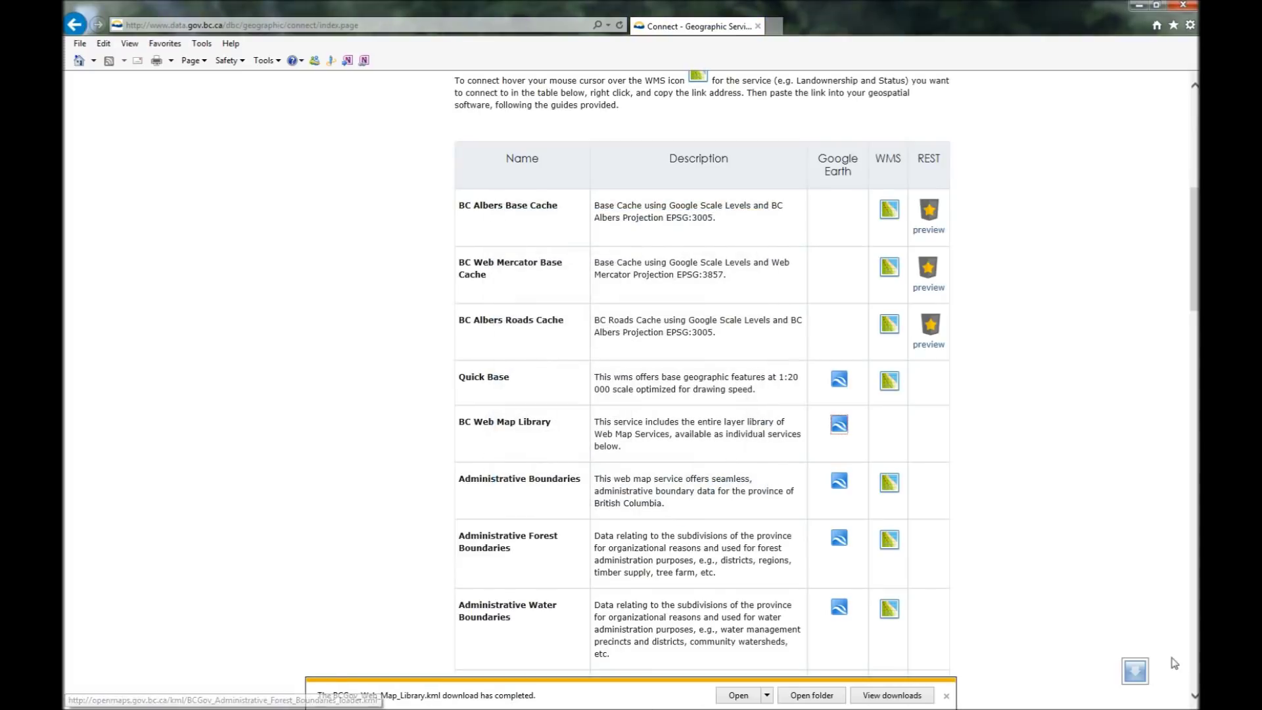
- Dismiss the download manager's floating icon and the browser's download notification
{"action": "right_click", "coordinate": [1136, 672]}
{"action": "left_click", "coordinate": [1063, 659]}
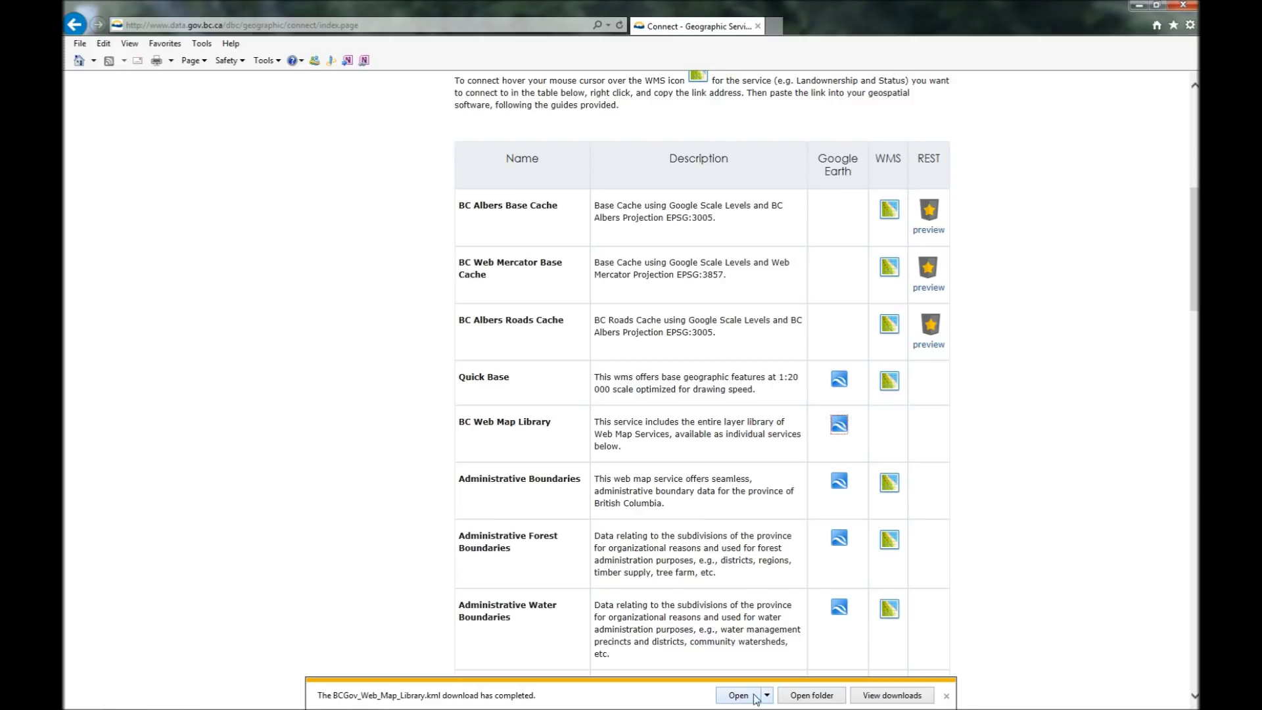
{"action": "left_click", "coordinate": [947, 697]}
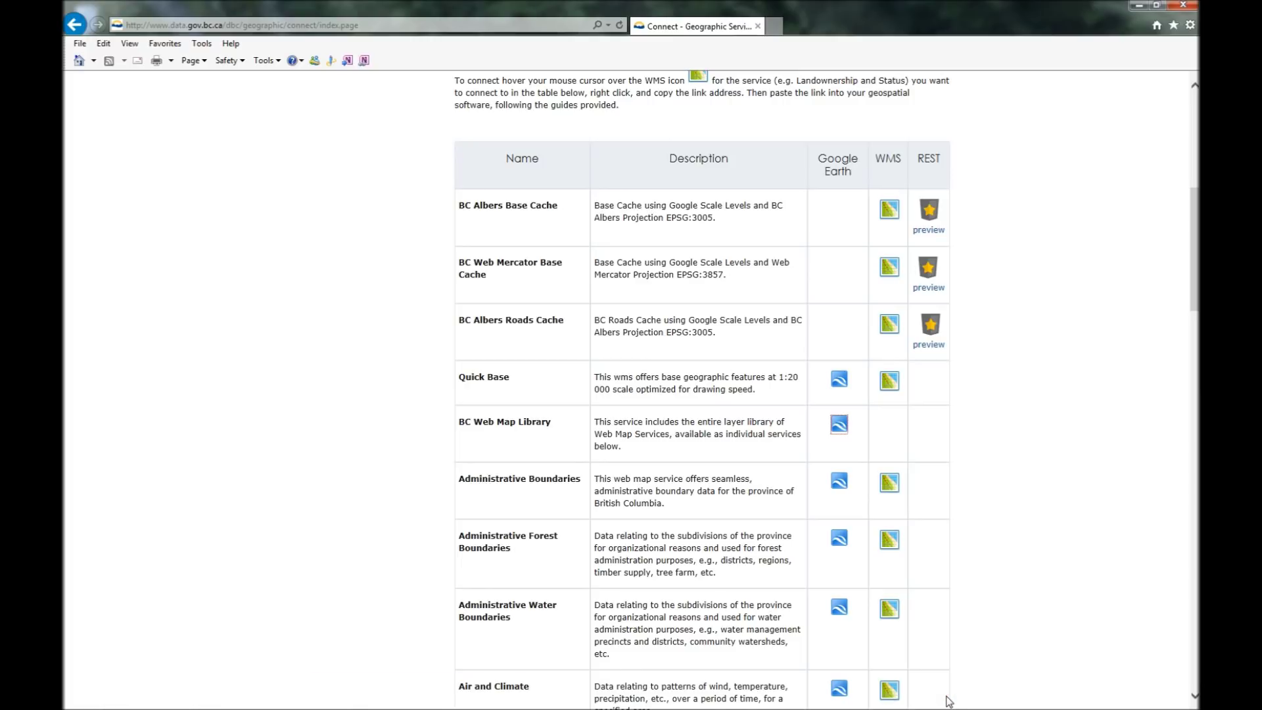
- Minimize the browser, switch to Google Earth and open BCGov_Web_Map_Library.kml from the desktop
{"action": "left_click", "coordinate": [1139, 9]}
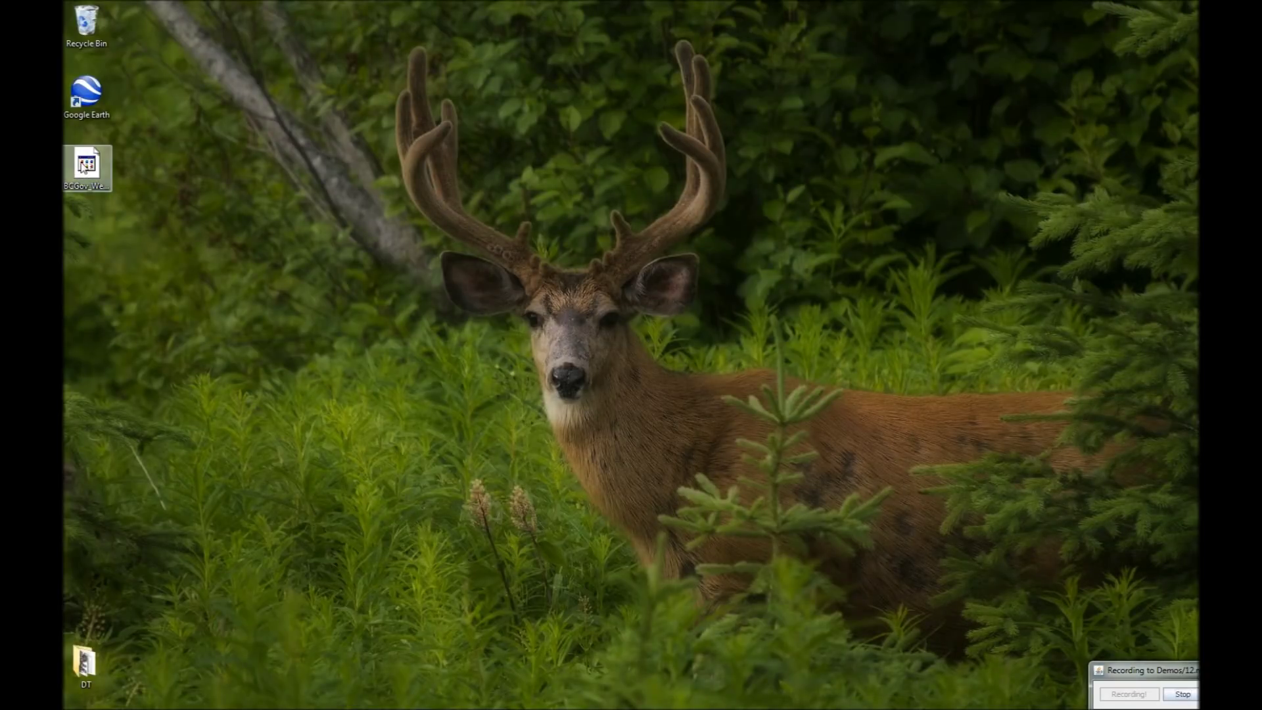
{"action": "left_click", "coordinate": [83, 165]}
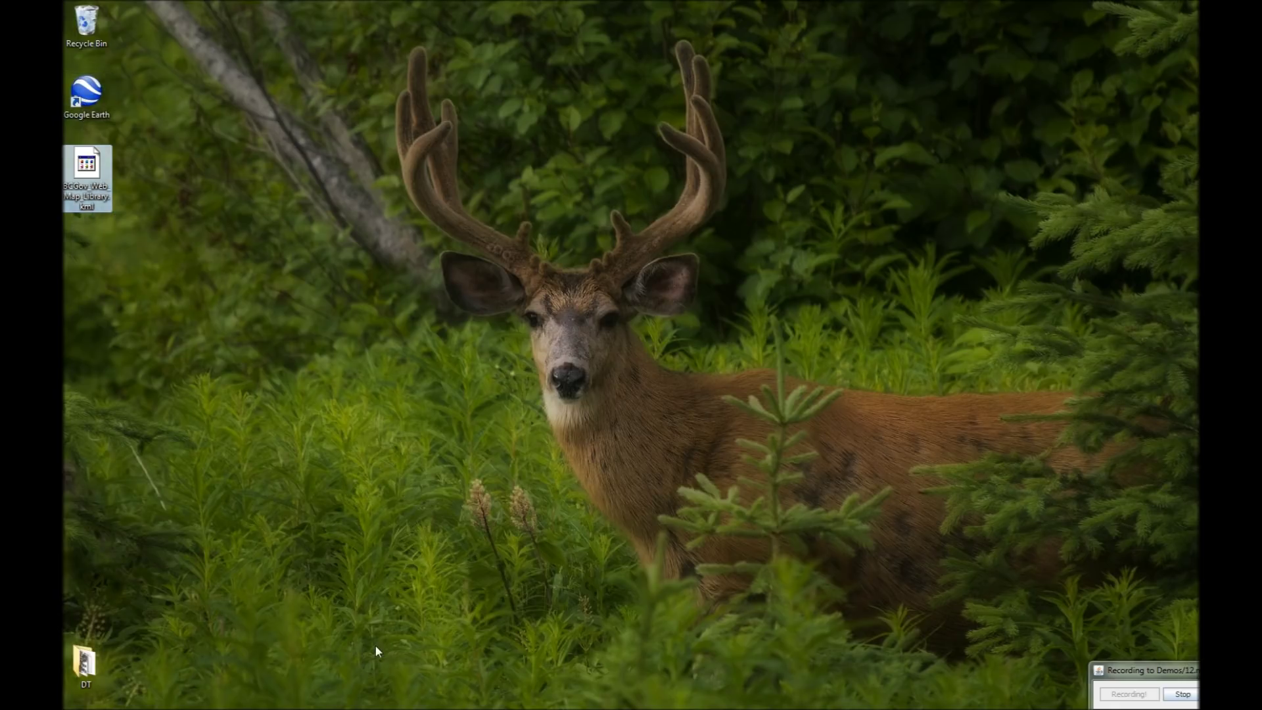
{"action": "mouse_move", "coordinate": [395, 706]}
{"action": "left_click", "coordinate": [365, 701]}
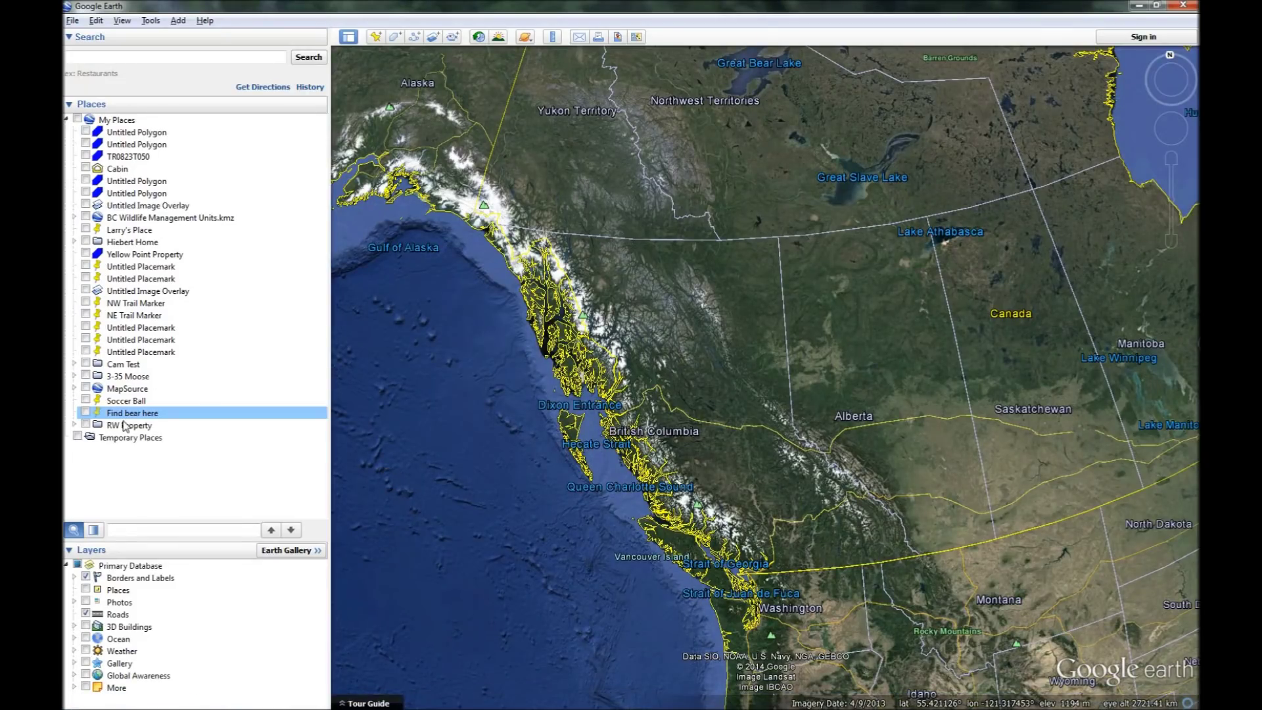
{"action": "left_click", "coordinate": [72, 20]}
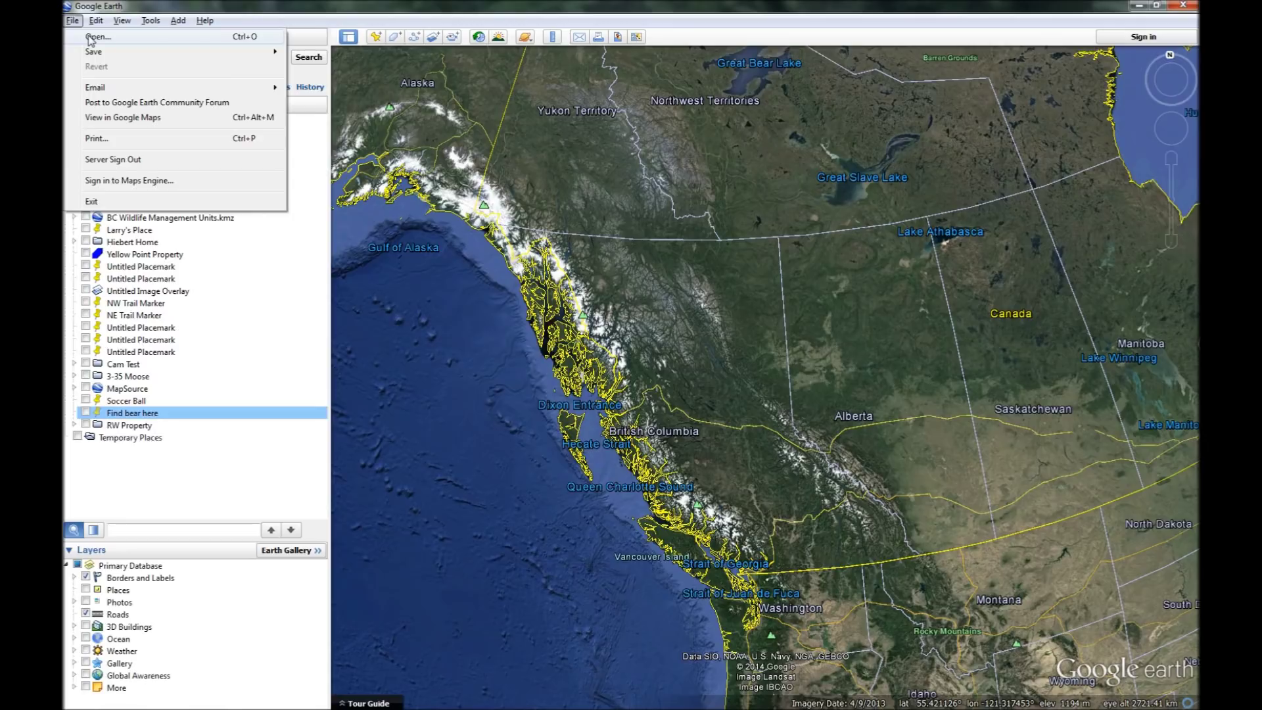
{"action": "left_click", "coordinate": [92, 38]}
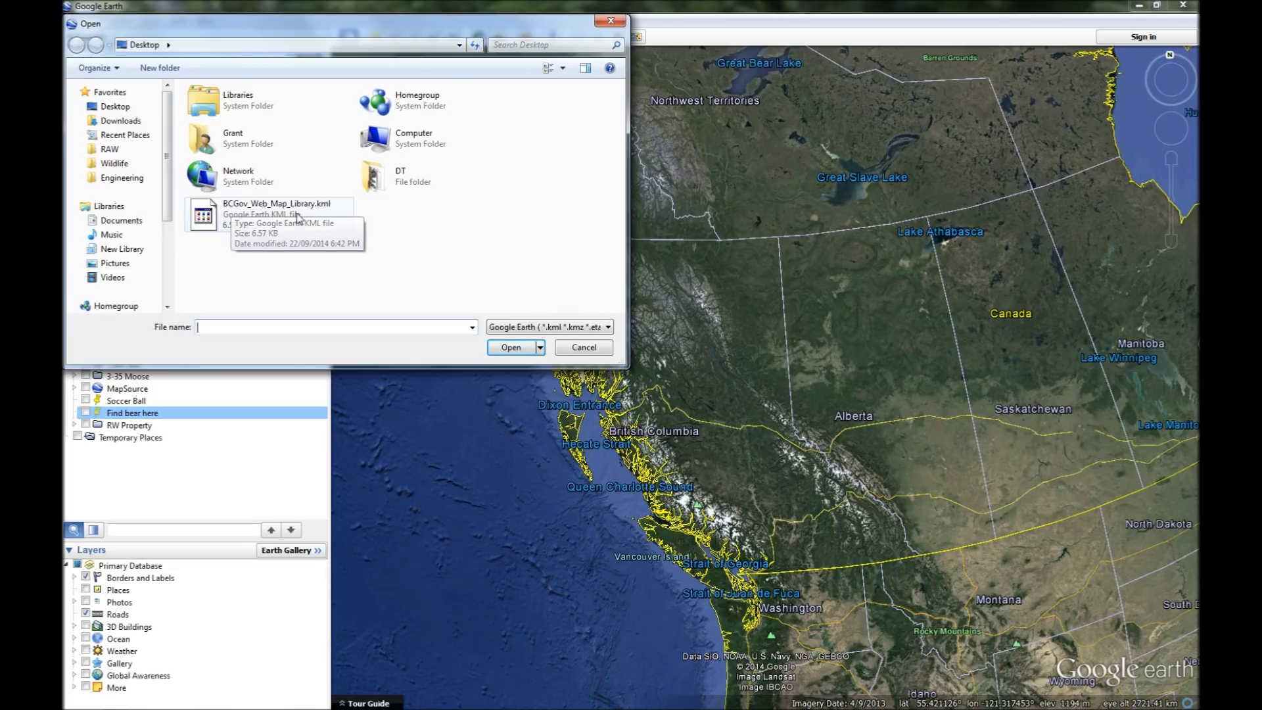
{"action": "left_click", "coordinate": [230, 209]}
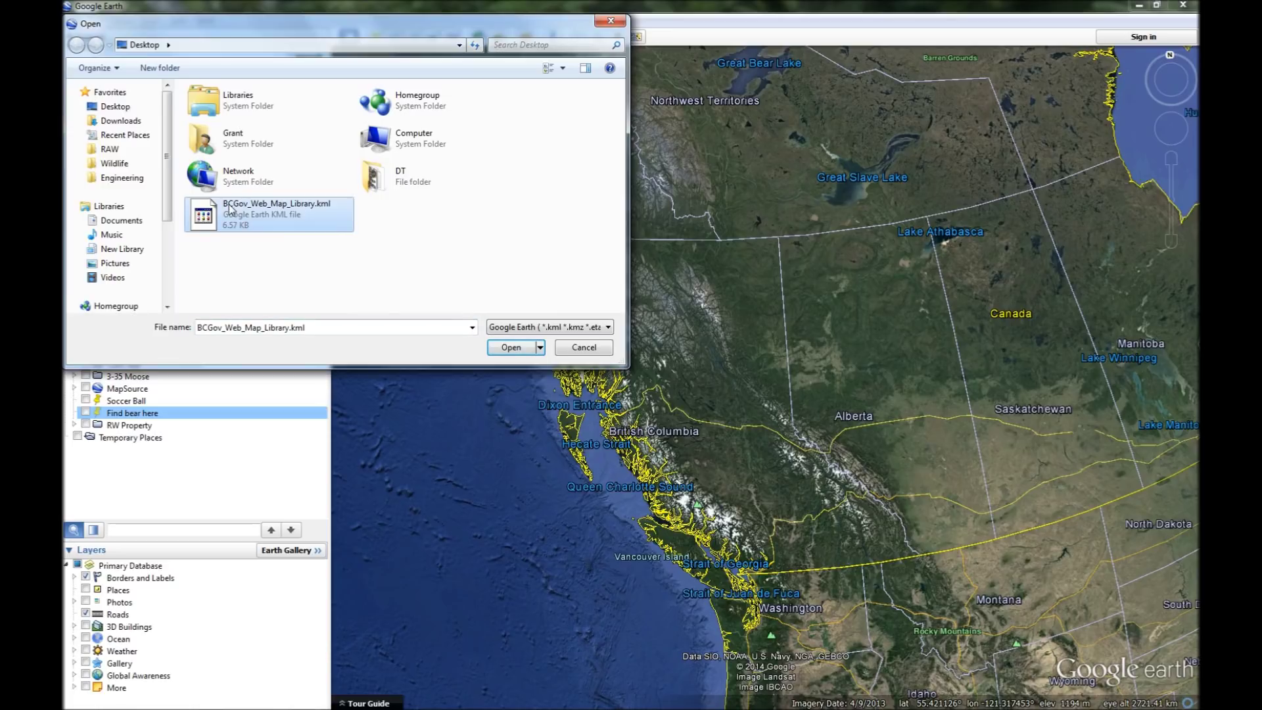
{"action": "left_click", "coordinate": [516, 348]}
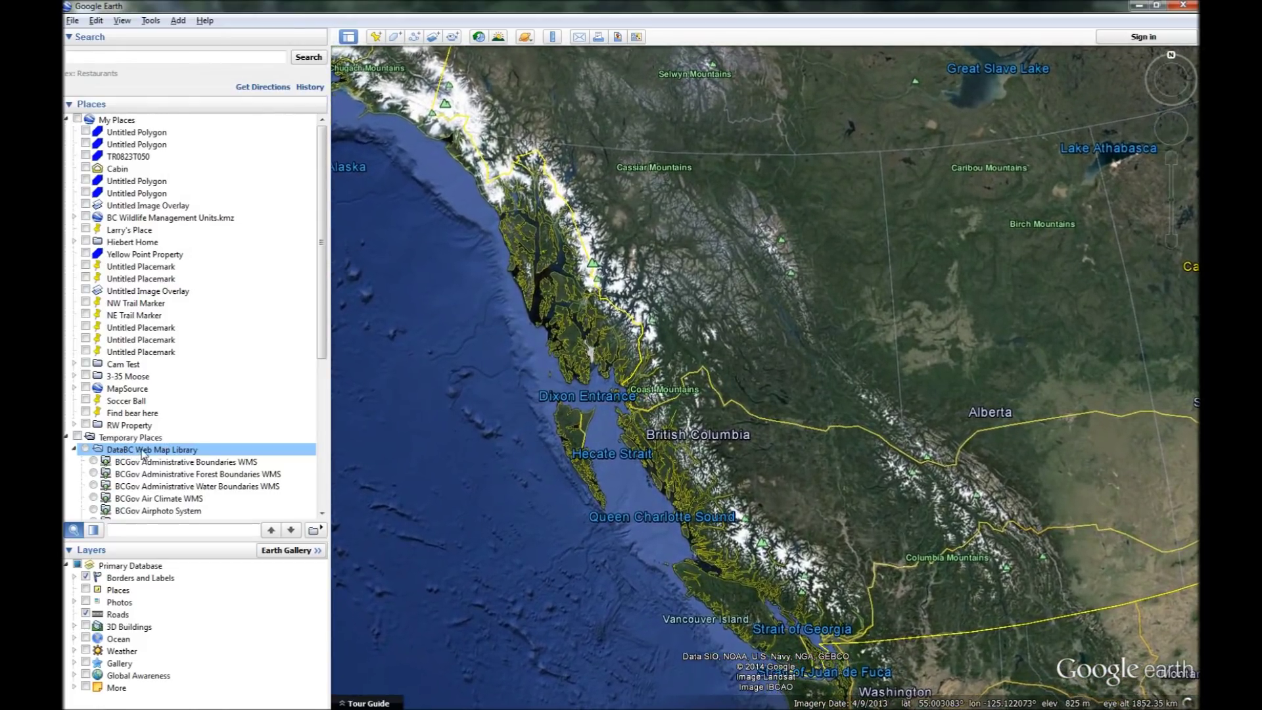
- Collapse the Quick Base, BCGov QuickBase (TRIM) and DataBC Web Map Library folders under Temporary Places
{"action": "scroll", "coordinate": [324, 476], "scroll_direction": "down", "scroll_amount": 7}
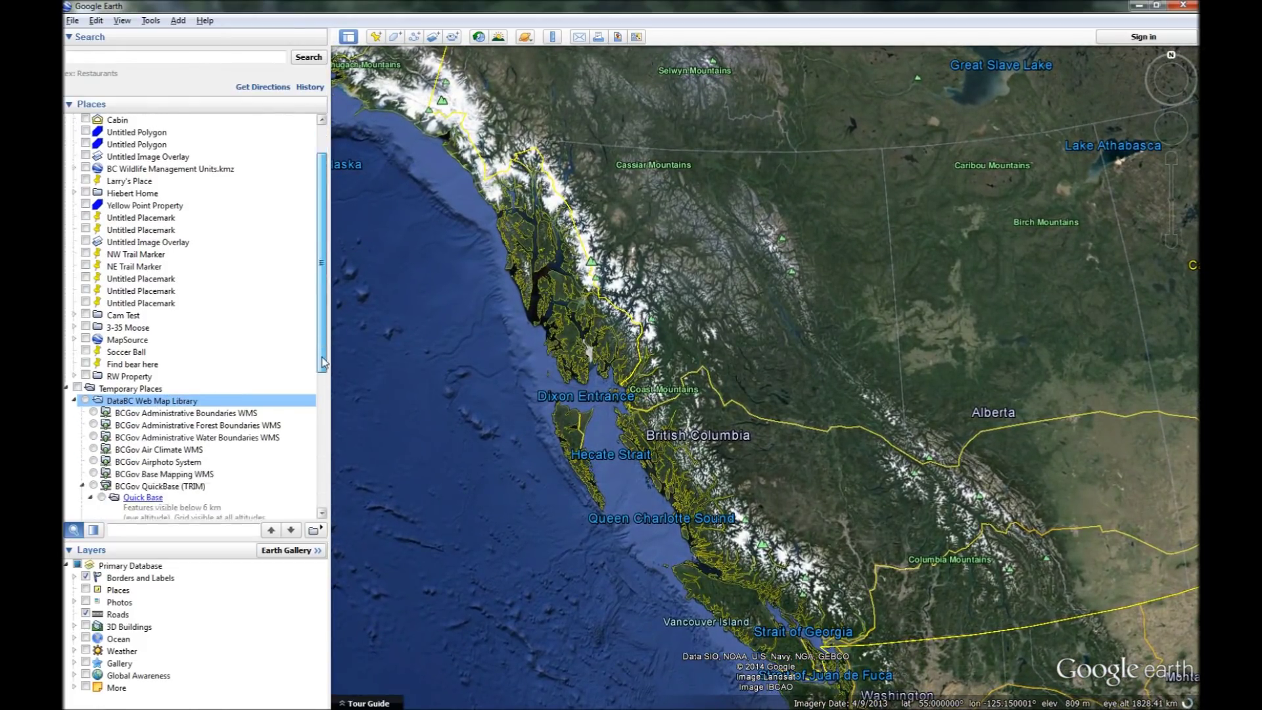
{"action": "left_click_drag", "start_coordinate": [324, 477], "coordinate": [323, 392]}
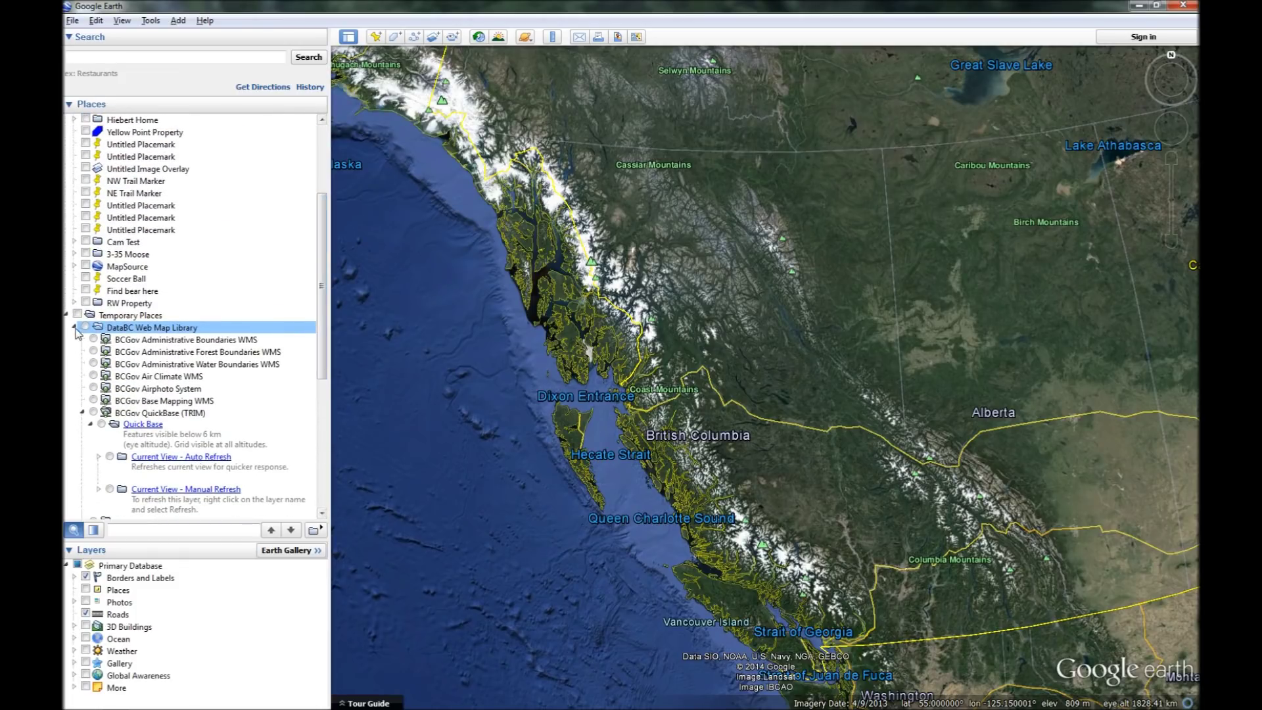
{"action": "left_click", "coordinate": [91, 424]}
{"action": "left_click", "coordinate": [83, 414]}
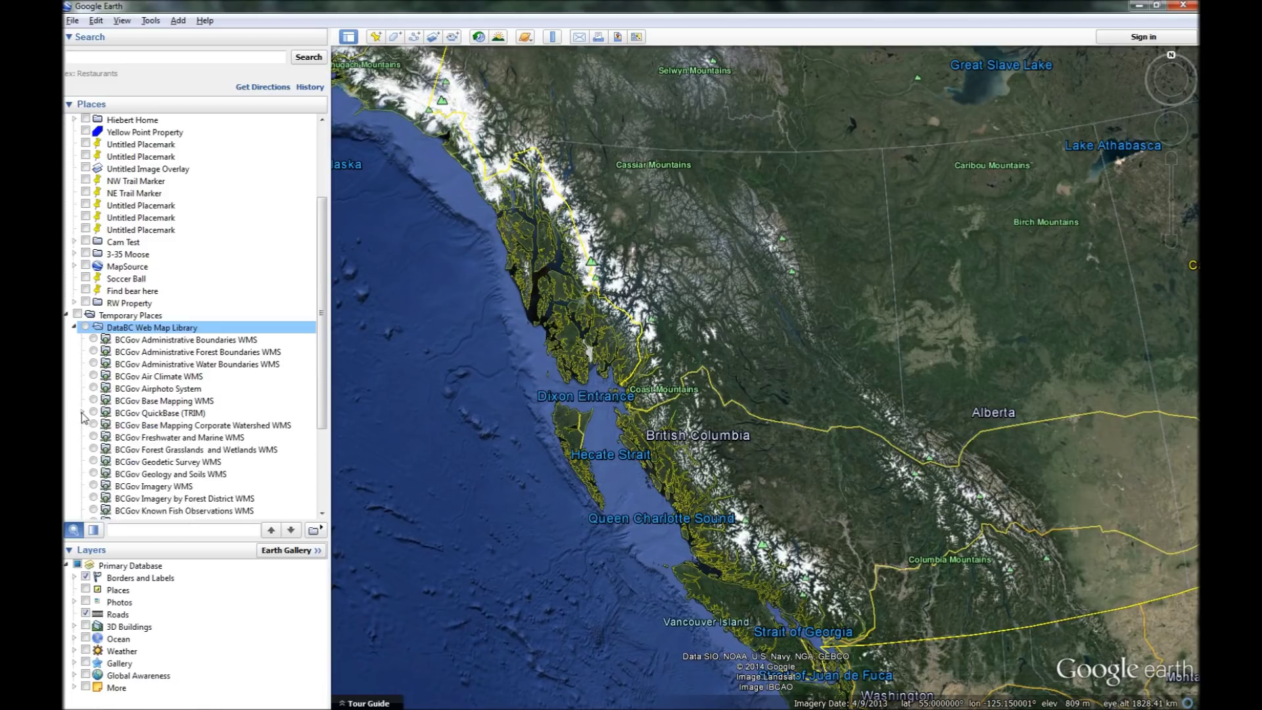
{"action": "left_click", "coordinate": [74, 328]}
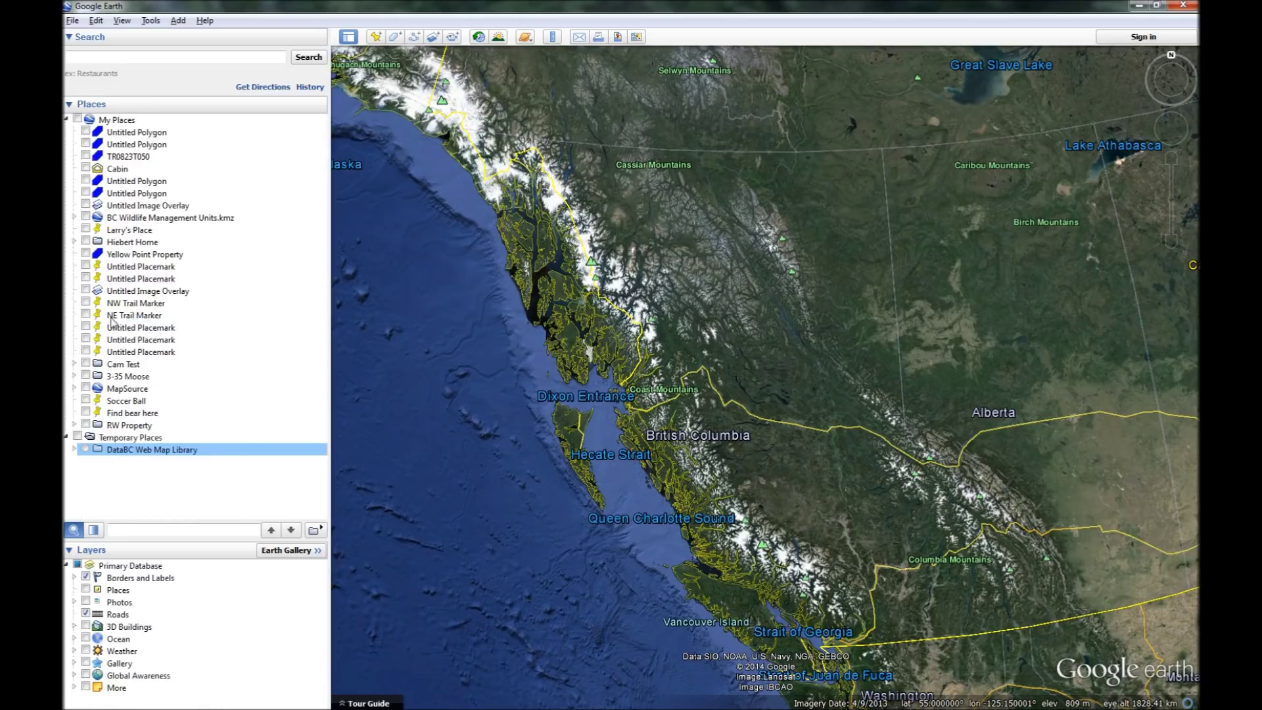
- Save the DataBC Web Map Library folder to My Places and expand it there to show its WMS layers
{"action": "right_click", "coordinate": [120, 450]}
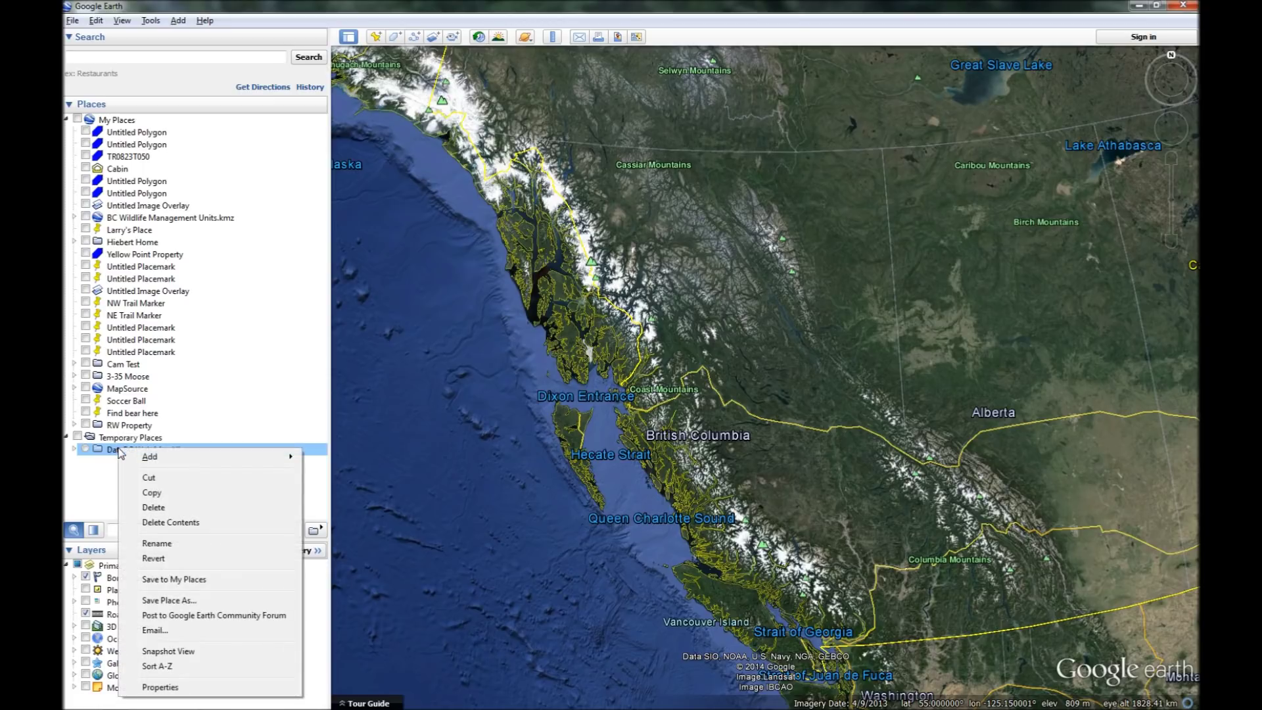
{"action": "left_click", "coordinate": [166, 579]}
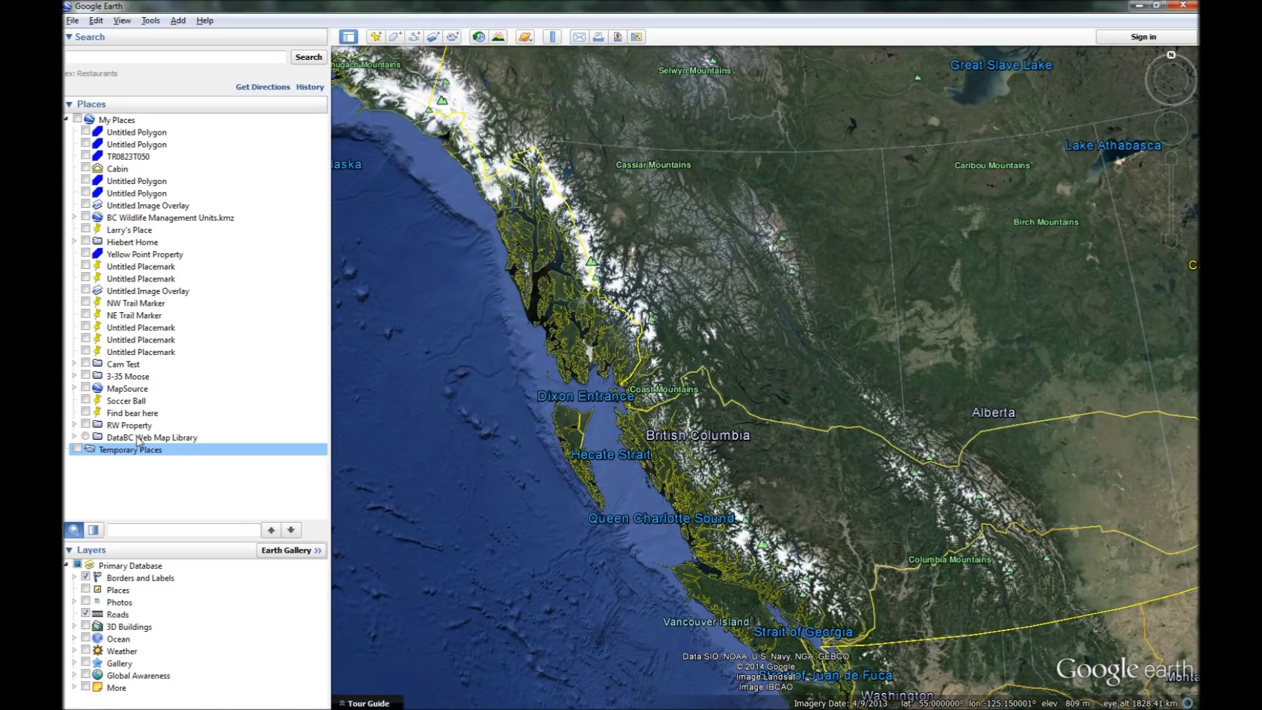
{"action": "left_click", "coordinate": [74, 438]}
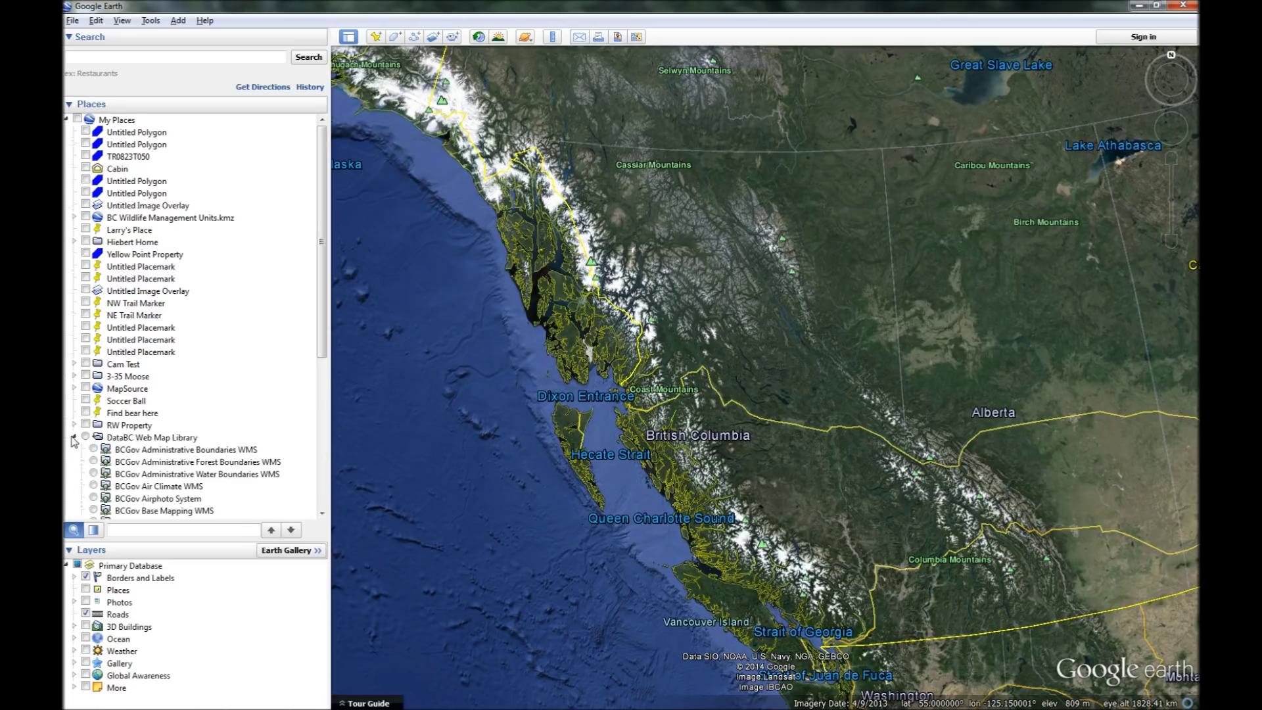
{"action": "scroll", "coordinate": [323, 381], "scroll_direction": "down", "scroll_amount": 2}
{"action": "scroll", "coordinate": [323, 381], "scroll_direction": "down", "scroll_amount": 5}
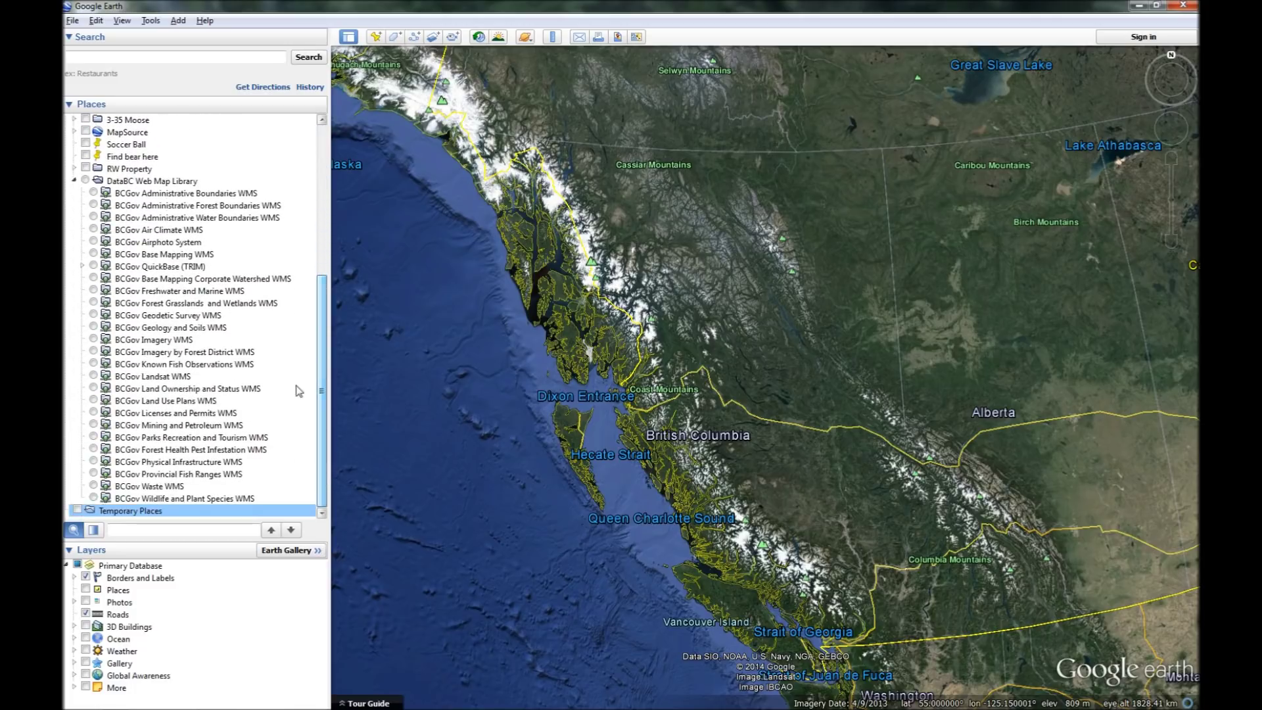
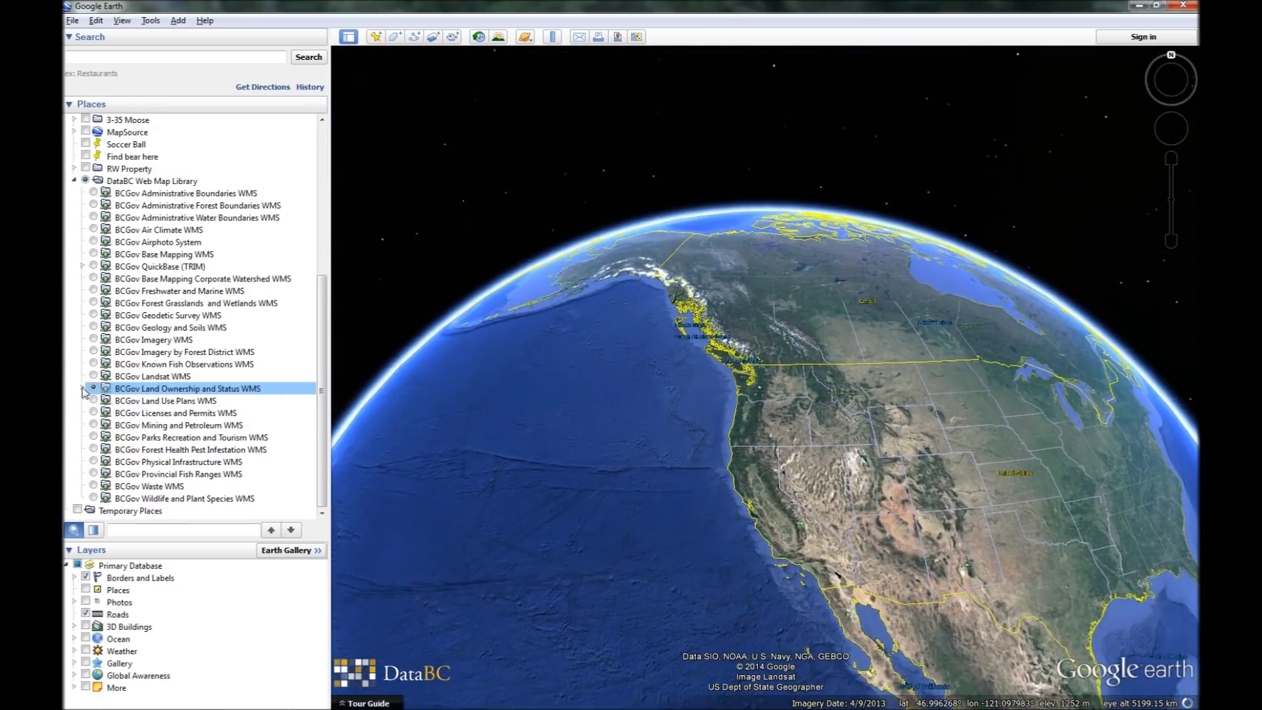
- Expand BCGov Land Ownership and Status WMS and its Integrated Cadastral Fabric folder, and widen the sidebar to fit the layer names
{"action": "left_click", "coordinate": [83, 389]}
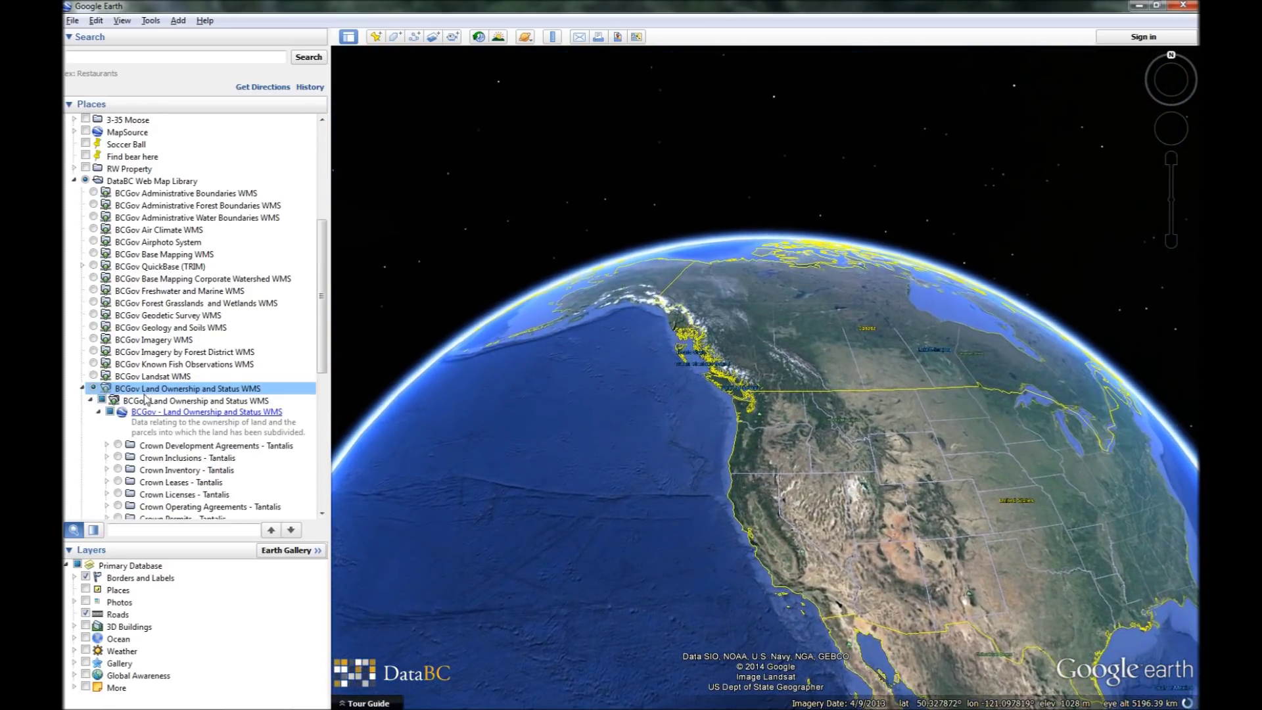
{"action": "scroll", "coordinate": [311, 356], "scroll_direction": "down", "scroll_amount": 8}
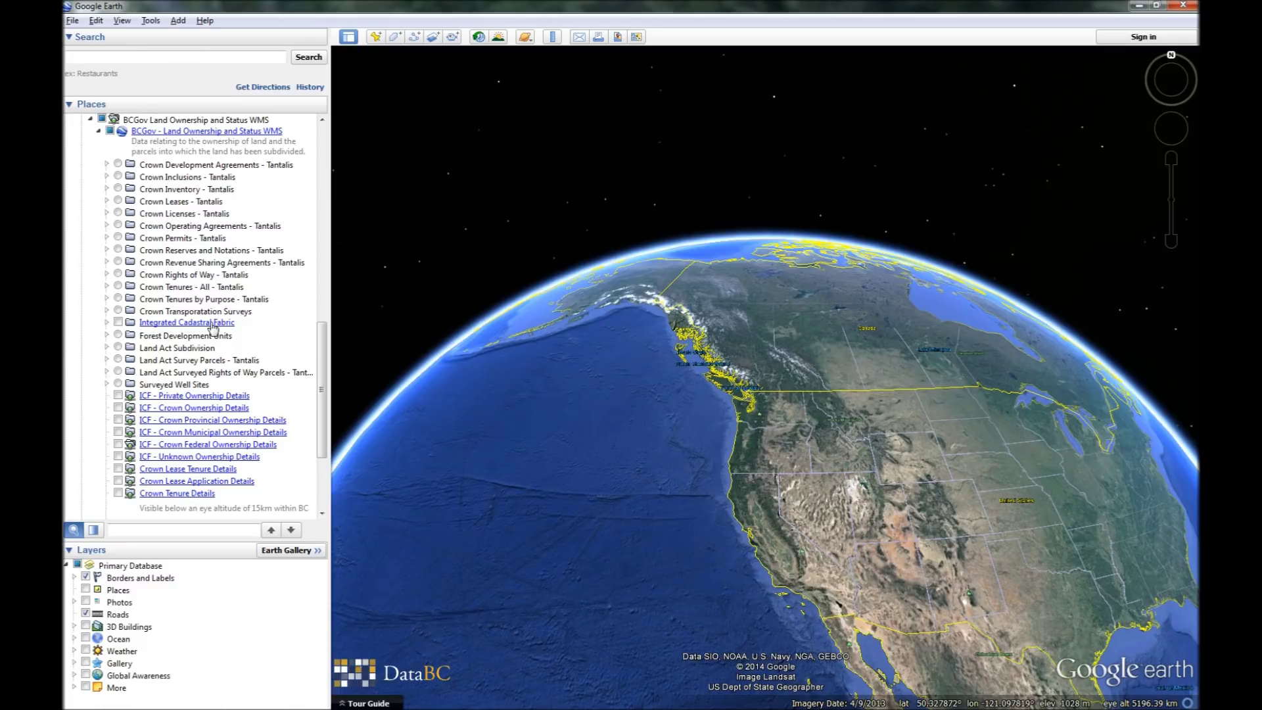
{"action": "left_click", "coordinate": [107, 322]}
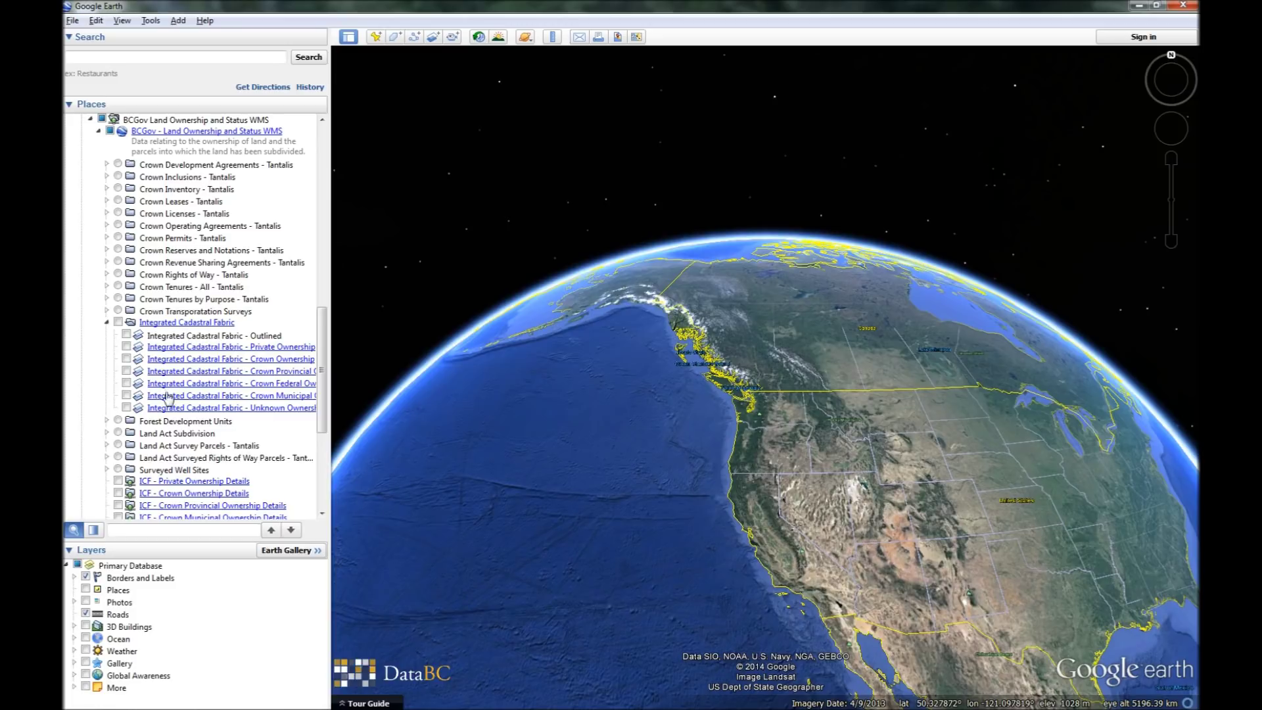
{"action": "left_click_drag", "start_coordinate": [329, 286], "coordinate": [348, 286]}
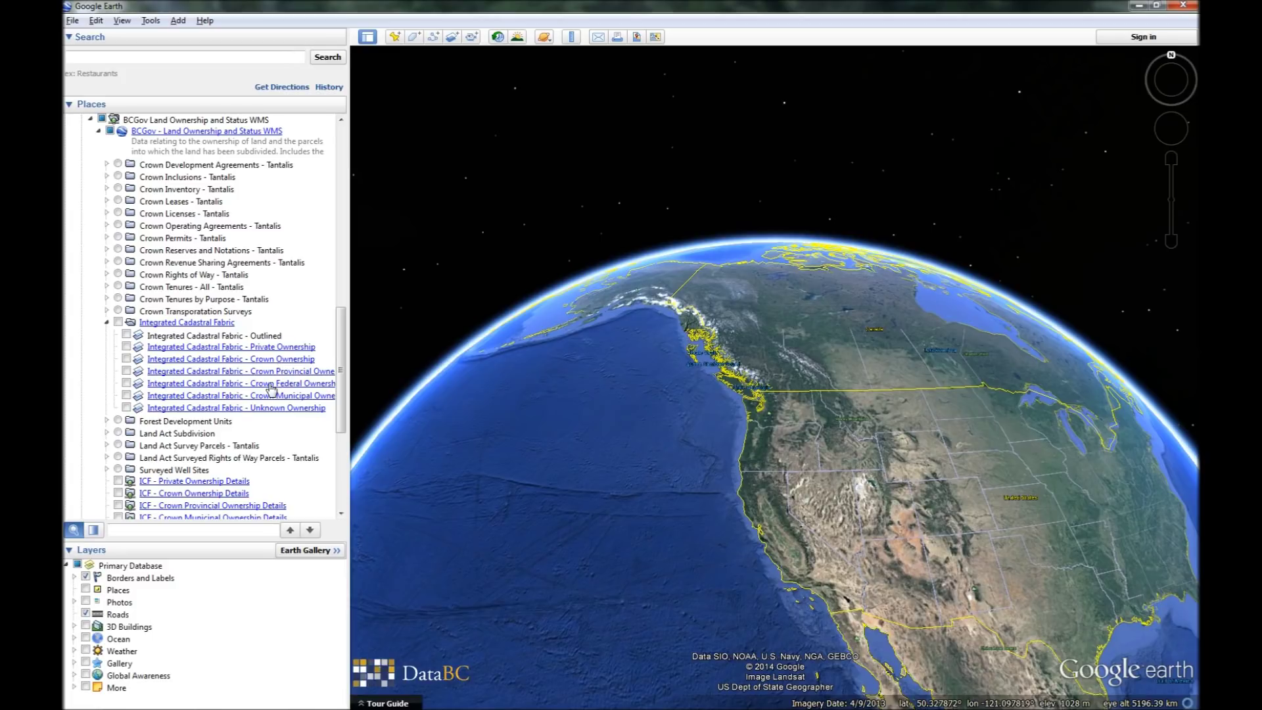
- Turn on the Private Ownership layer in Integrated Cadastral Fabric, leaving the Crown Ownership layer off
{"action": "left_click", "coordinate": [127, 347]}
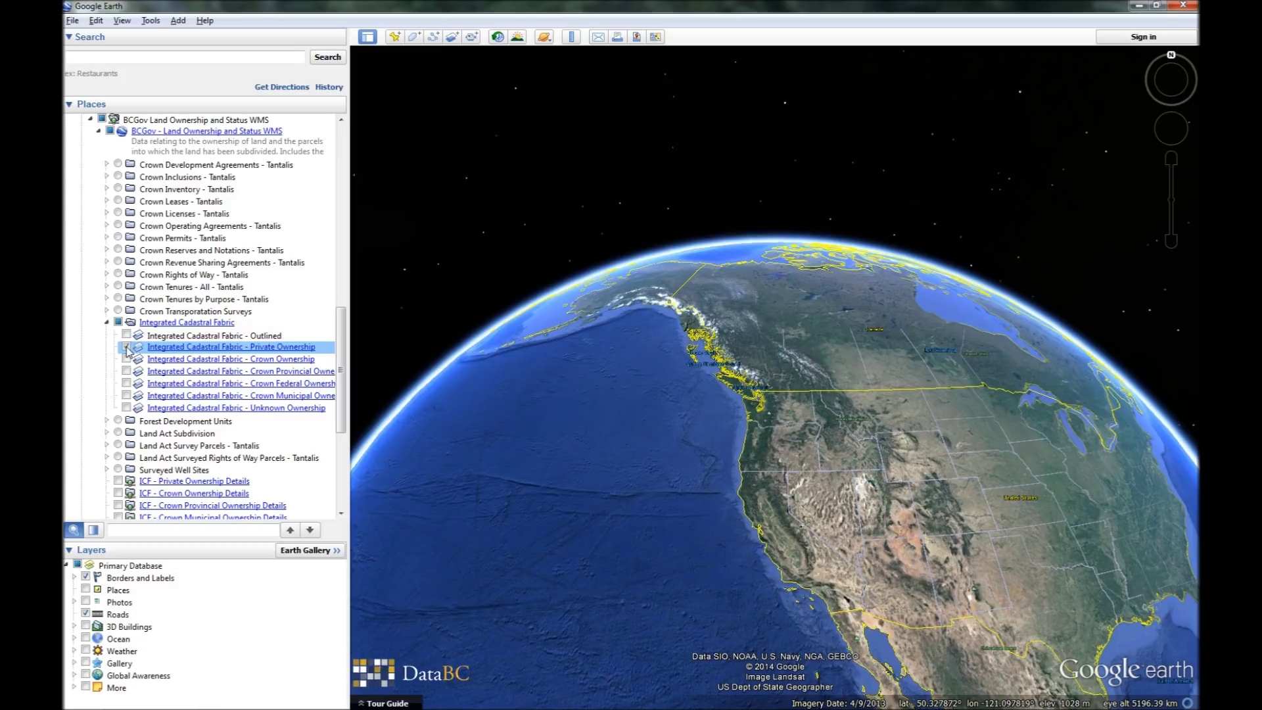
{"action": "left_click", "coordinate": [126, 359]}
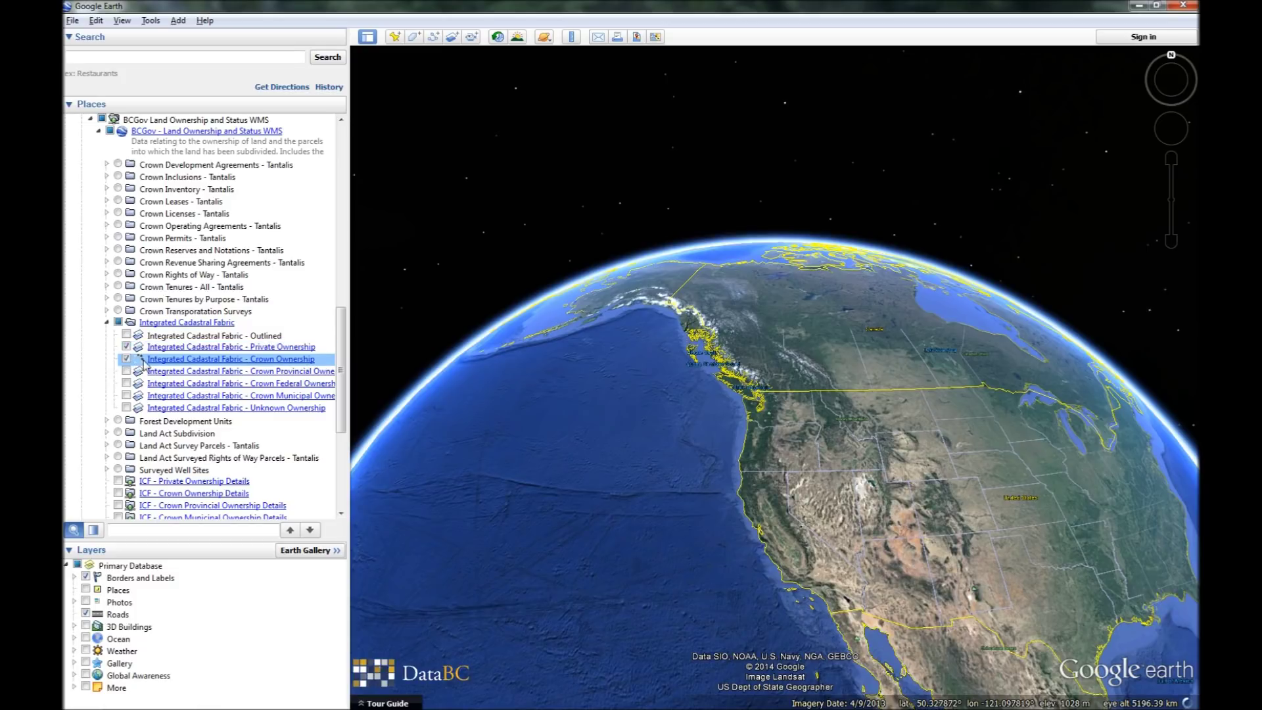
{"action": "left_click", "coordinate": [126, 347]}
{"action": "left_click", "coordinate": [126, 359]}
{"action": "left_click", "coordinate": [126, 347]}
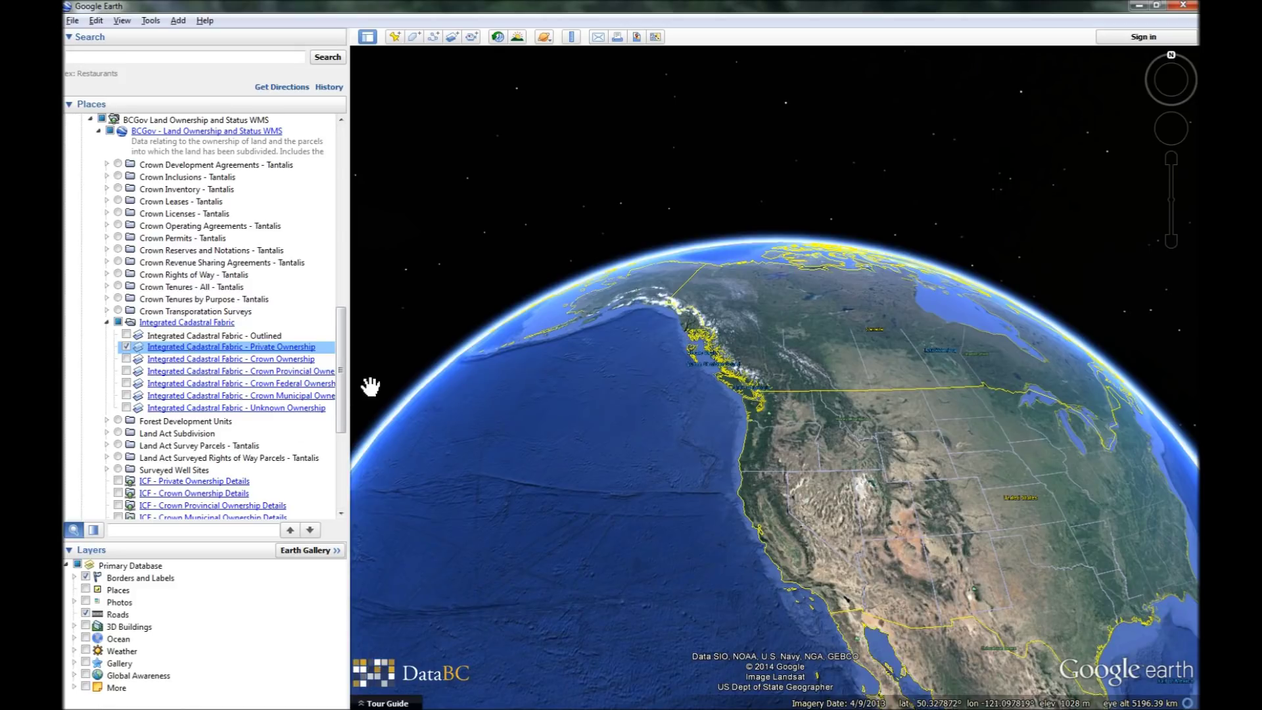
- Zoom from the globe into British Columbia's interior at Canim Lake to examine the private ownership parcels
{"action": "middle_click_drag", "start_coordinate": [766, 464], "coordinate": [768, 241]}
{"action": "middle_click_drag", "start_coordinate": [768, 410], "coordinate": [776, 381]}
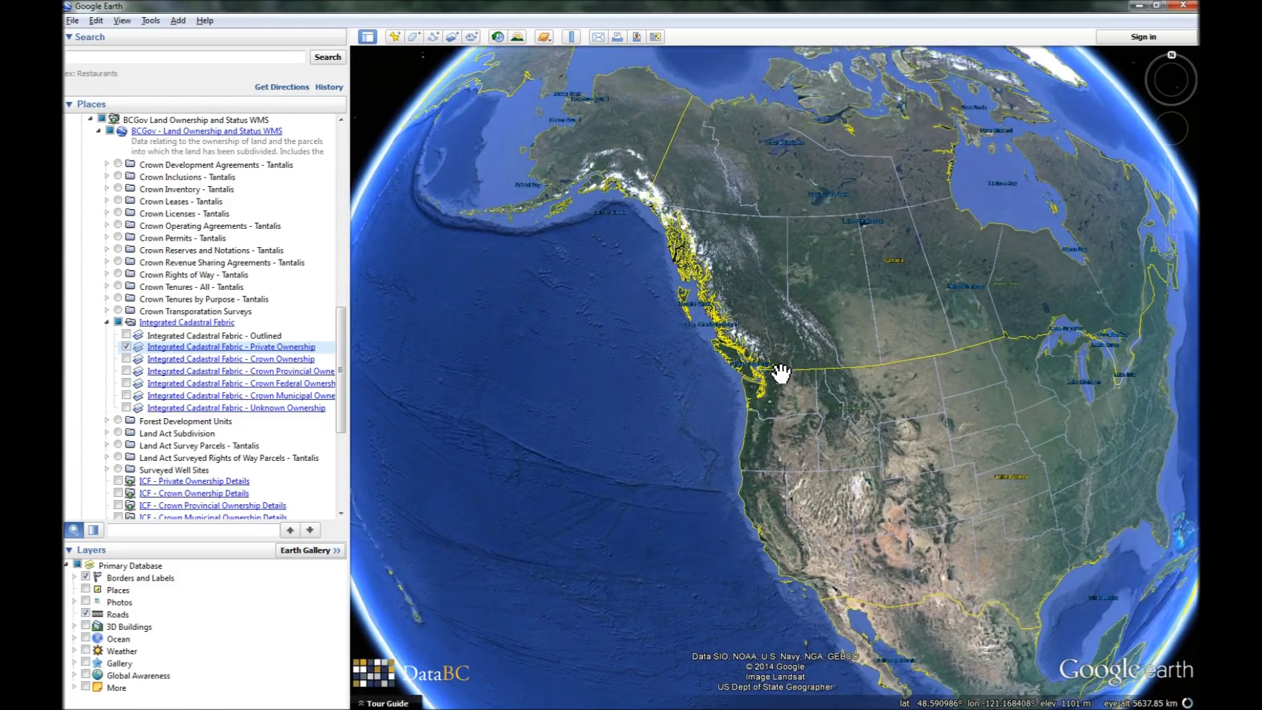
{"action": "left_click_drag", "start_coordinate": [782, 356], "coordinate": [758, 460]}
{"action": "scroll", "coordinate": [755, 411], "scroll_direction": "up", "scroll_amount": 5}
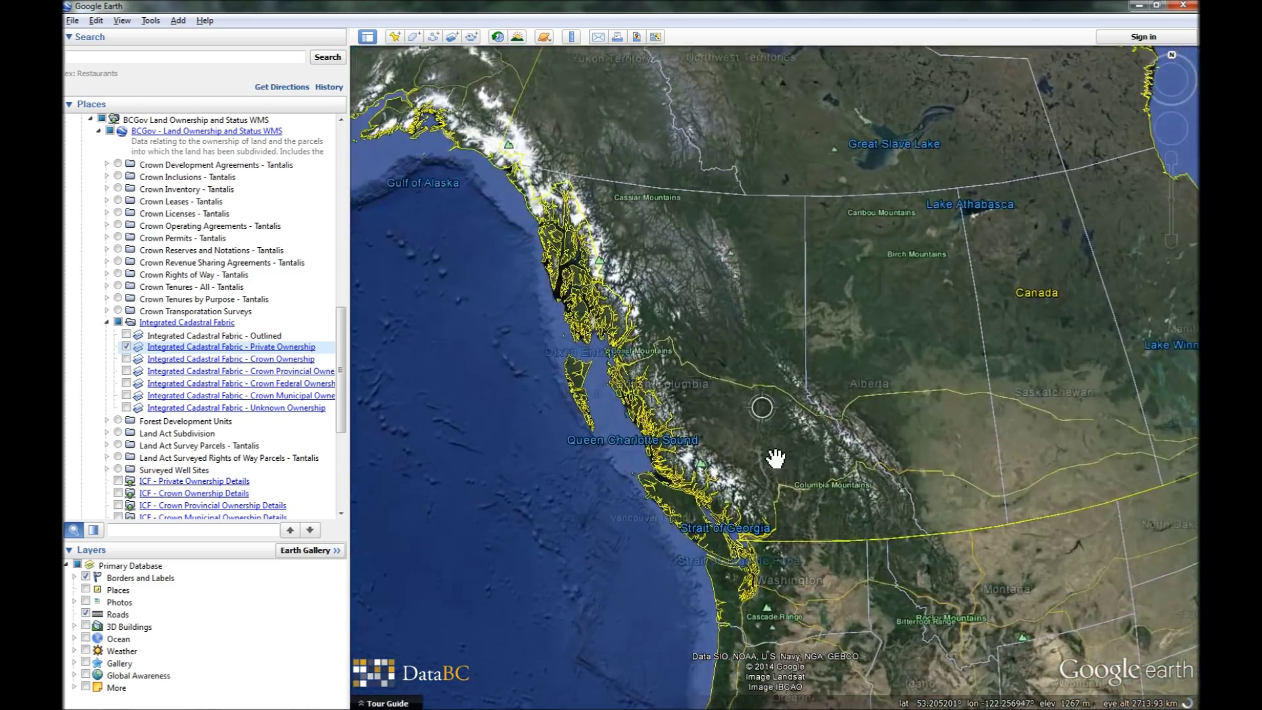
{"action": "scroll", "coordinate": [769, 475], "scroll_direction": "up", "scroll_amount": 5}
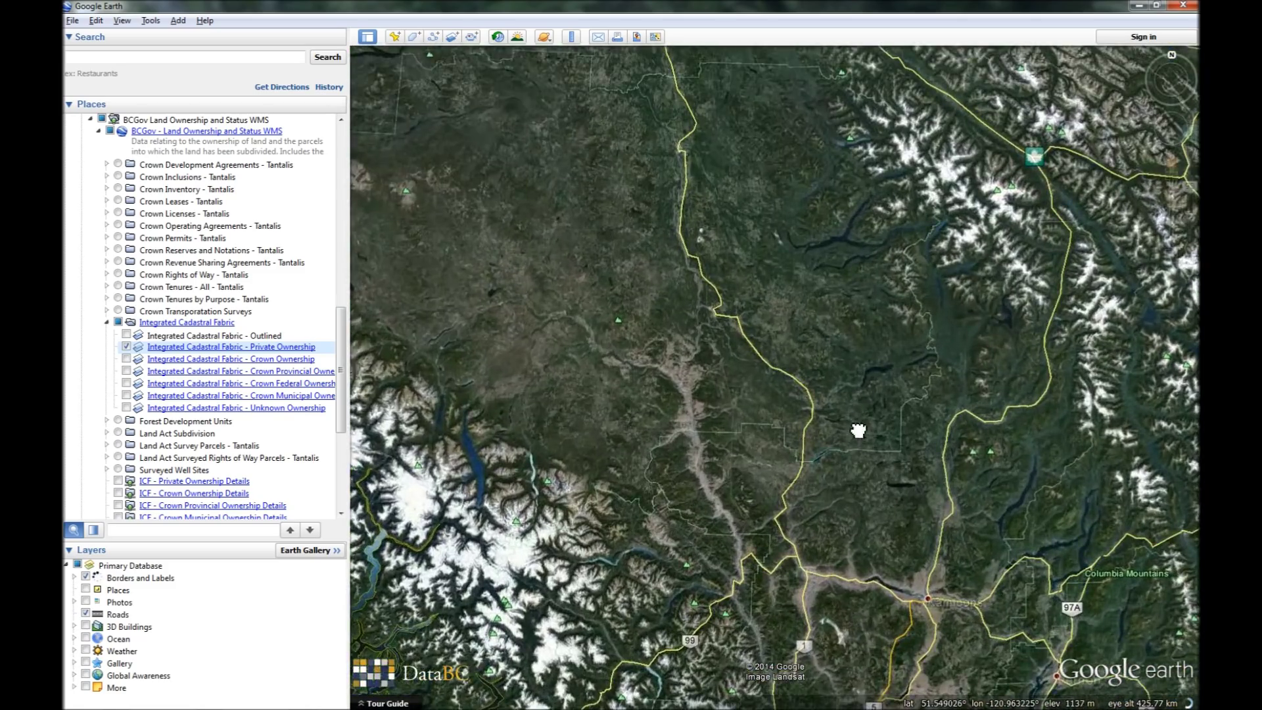
{"action": "scroll", "coordinate": [776, 414], "scroll_direction": "up", "scroll_amount": 4}
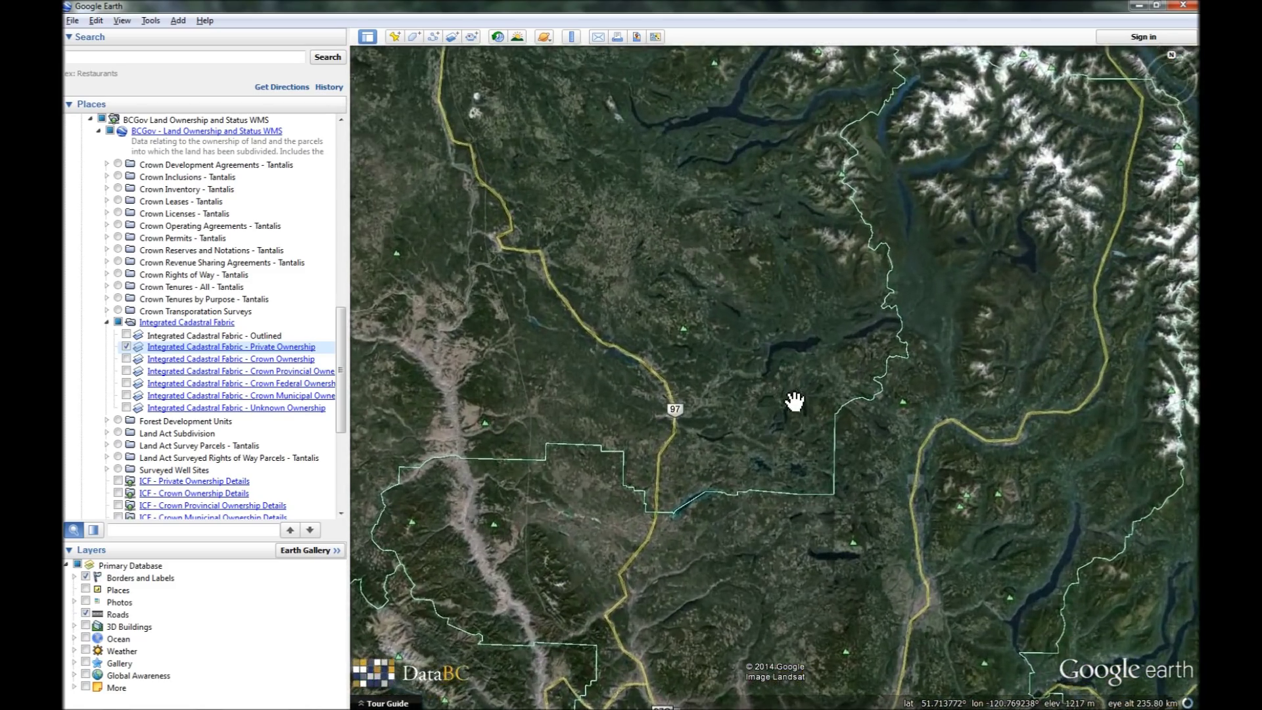
{"action": "scroll", "coordinate": [794, 400], "scroll_direction": "up", "scroll_amount": 3}
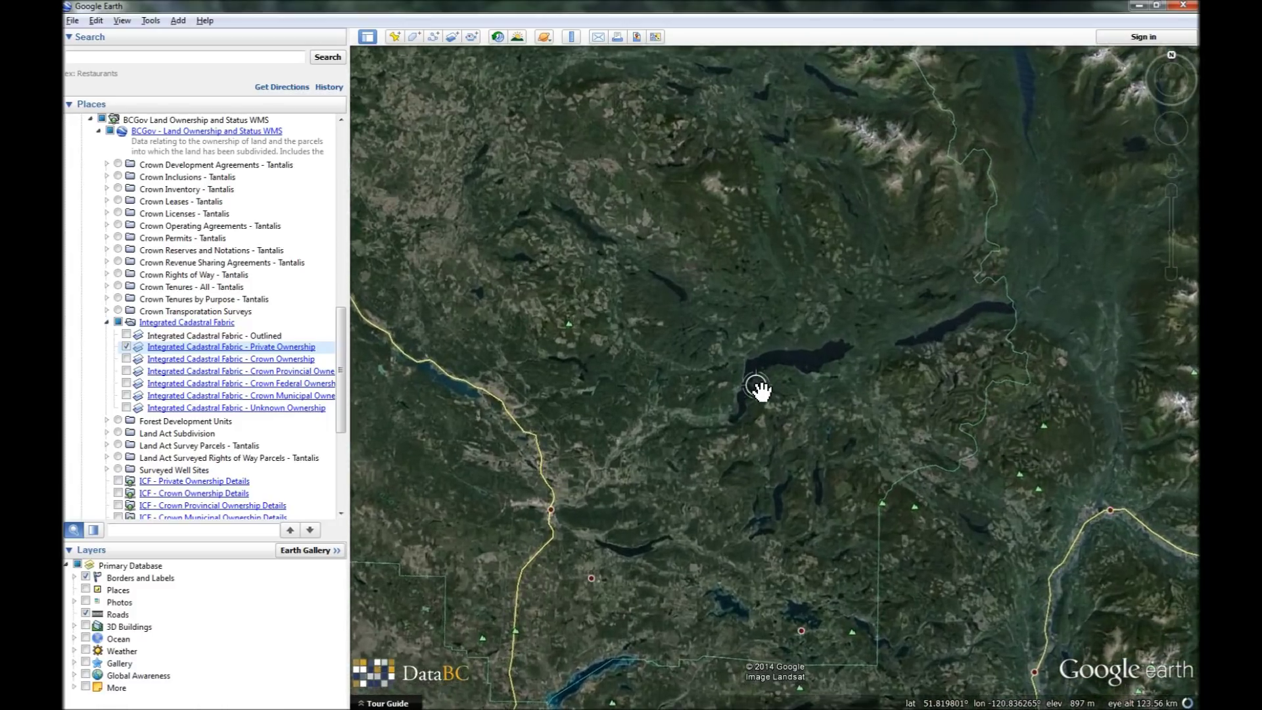
{"action": "scroll", "coordinate": [720, 438], "scroll_direction": "up", "scroll_amount": 4}
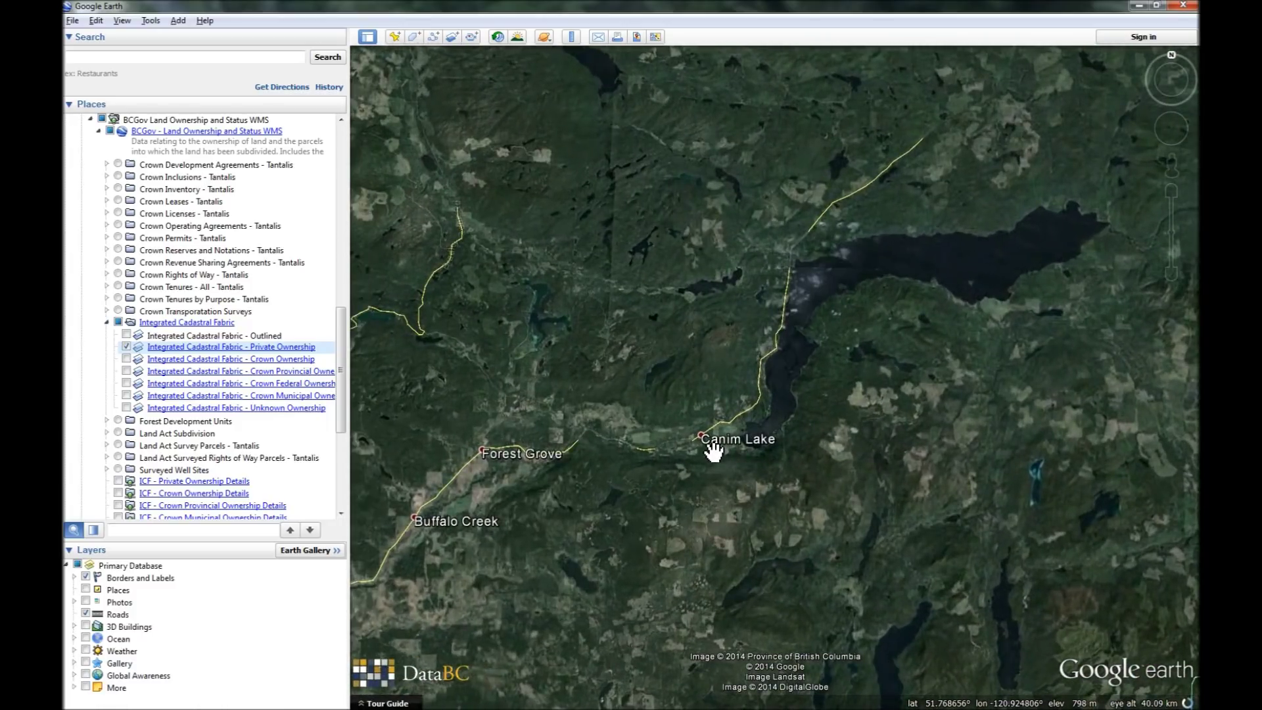
{"action": "scroll", "coordinate": [713, 450], "scroll_direction": "up", "scroll_amount": 3}
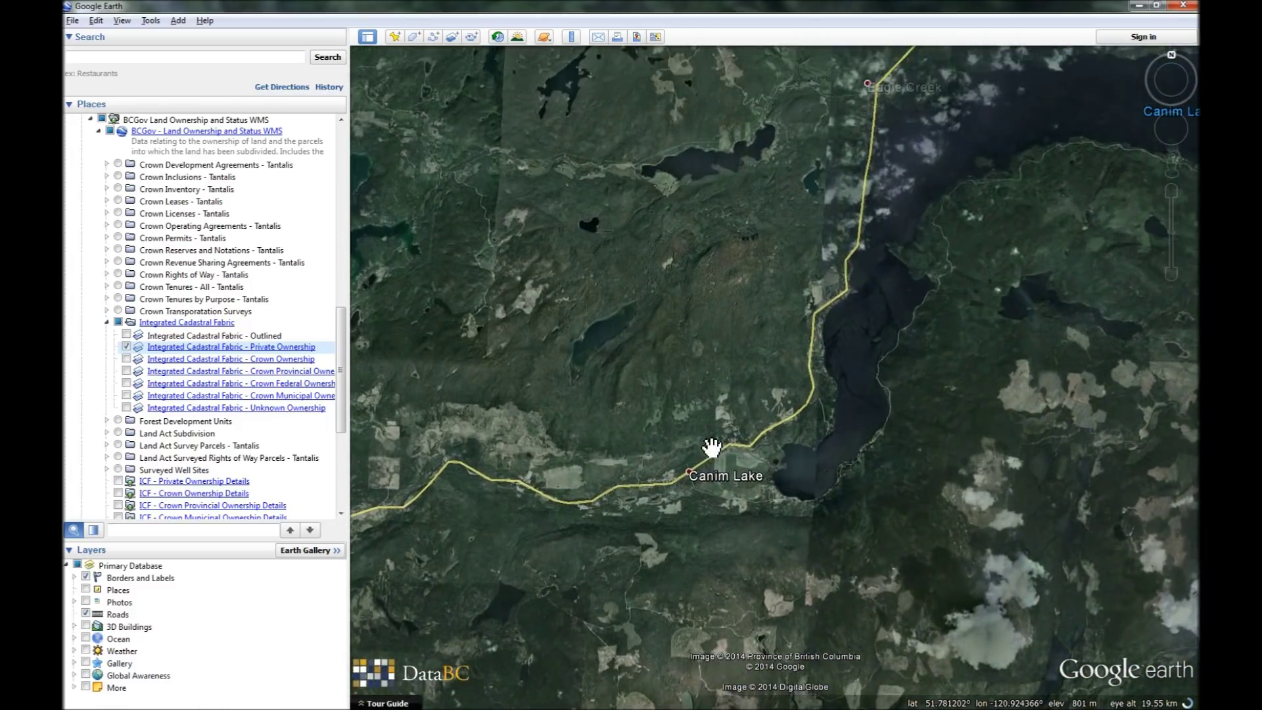
{"action": "scroll", "coordinate": [718, 455], "scroll_direction": "up", "scroll_amount": 3}
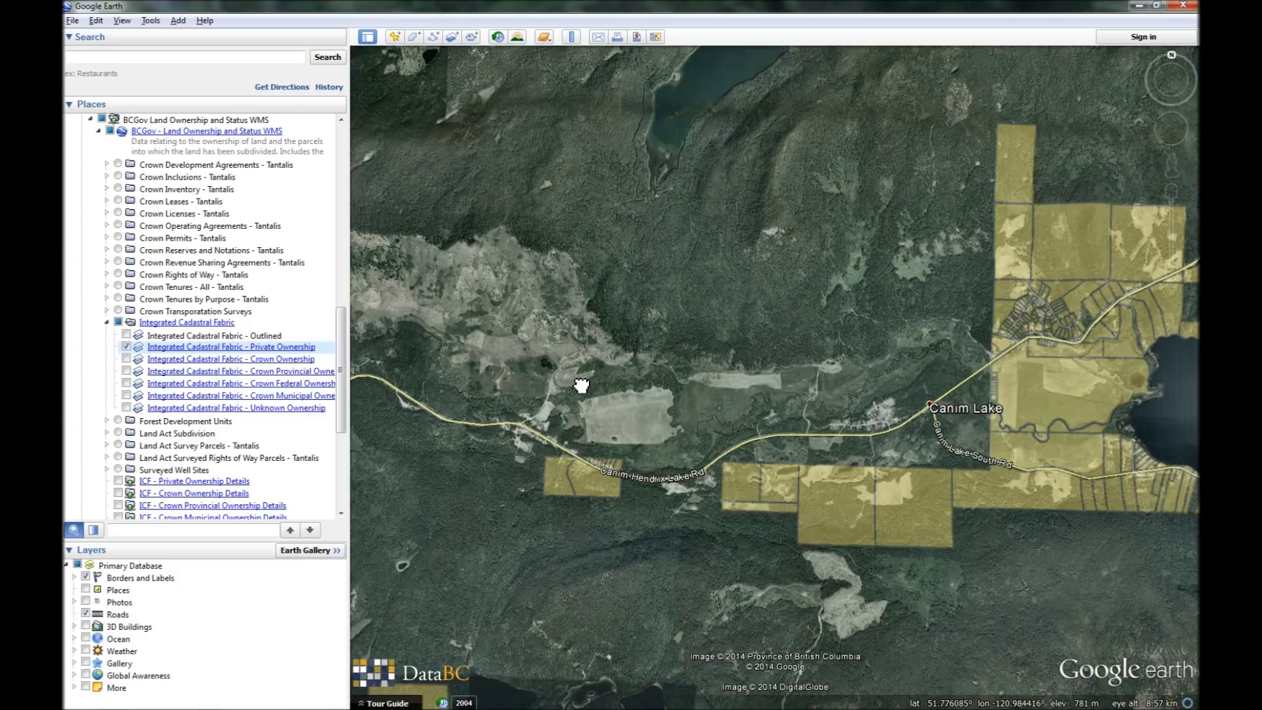
- Follow the road southwest from Canim Lake through Forest Grove and Buffalo Creek to inspect private parcels around Gateway
{"action": "left_click_drag", "start_coordinate": [578, 380], "coordinate": [841, 418]}
{"action": "left_click_drag", "start_coordinate": [589, 425], "coordinate": [854, 422]}
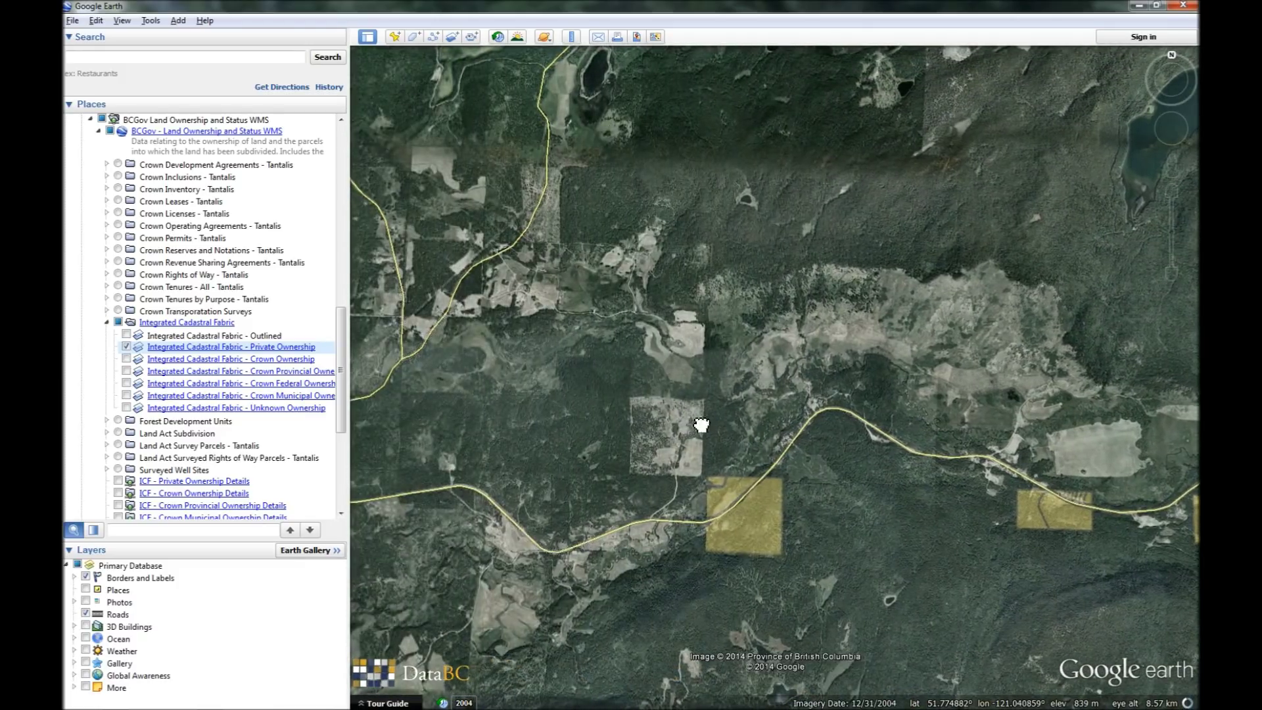
{"action": "left_click_drag", "start_coordinate": [682, 422], "coordinate": [907, 422]}
{"action": "left_click_drag", "start_coordinate": [738, 451], "coordinate": [867, 361]}
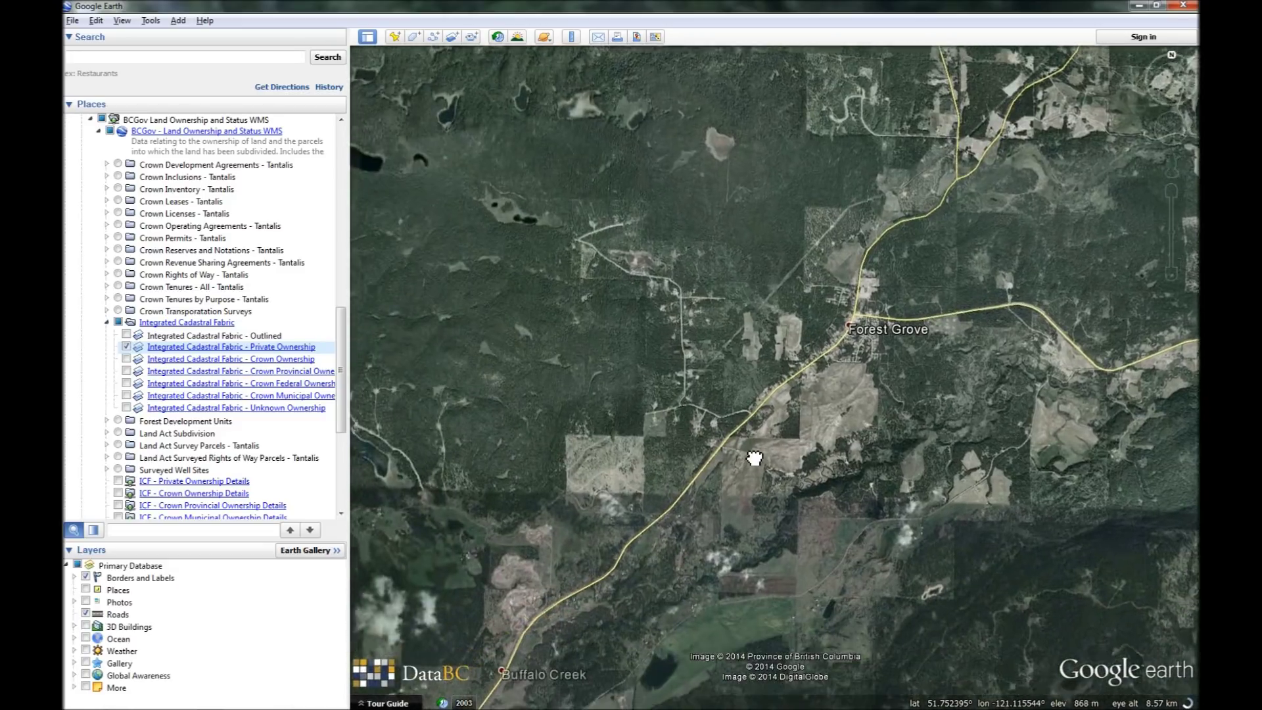
{"action": "left_click_drag", "start_coordinate": [732, 465], "coordinate": [828, 355]}
{"action": "left_click_drag", "start_coordinate": [808, 526], "coordinate": [854, 358]}
{"action": "left_click_drag", "start_coordinate": [755, 474], "coordinate": [859, 422]}
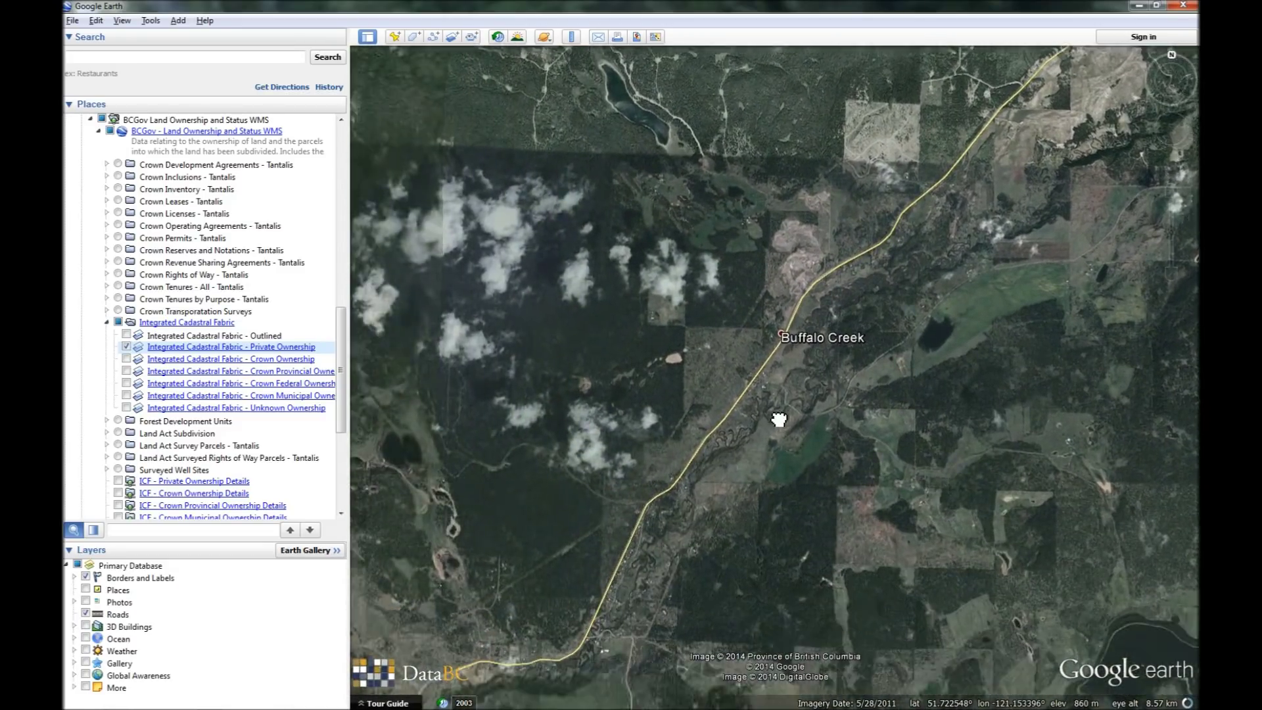
{"action": "left_click_drag", "start_coordinate": [690, 487], "coordinate": [832, 363]}
{"action": "left_click_drag", "start_coordinate": [795, 479], "coordinate": [874, 394]}
{"action": "mouse_move", "coordinate": [766, 535]}
{"action": "left_mouse_down"}
{"action": "mouse_move", "coordinate": [785, 464]}
{"action": "mouse_move", "coordinate": [733, 535]}
{"action": "mouse_move", "coordinate": [756, 495]}
{"action": "mouse_move", "coordinate": [802, 526]}
{"action": "mouse_move", "coordinate": [789, 511]}
{"action": "left_mouse_up"}
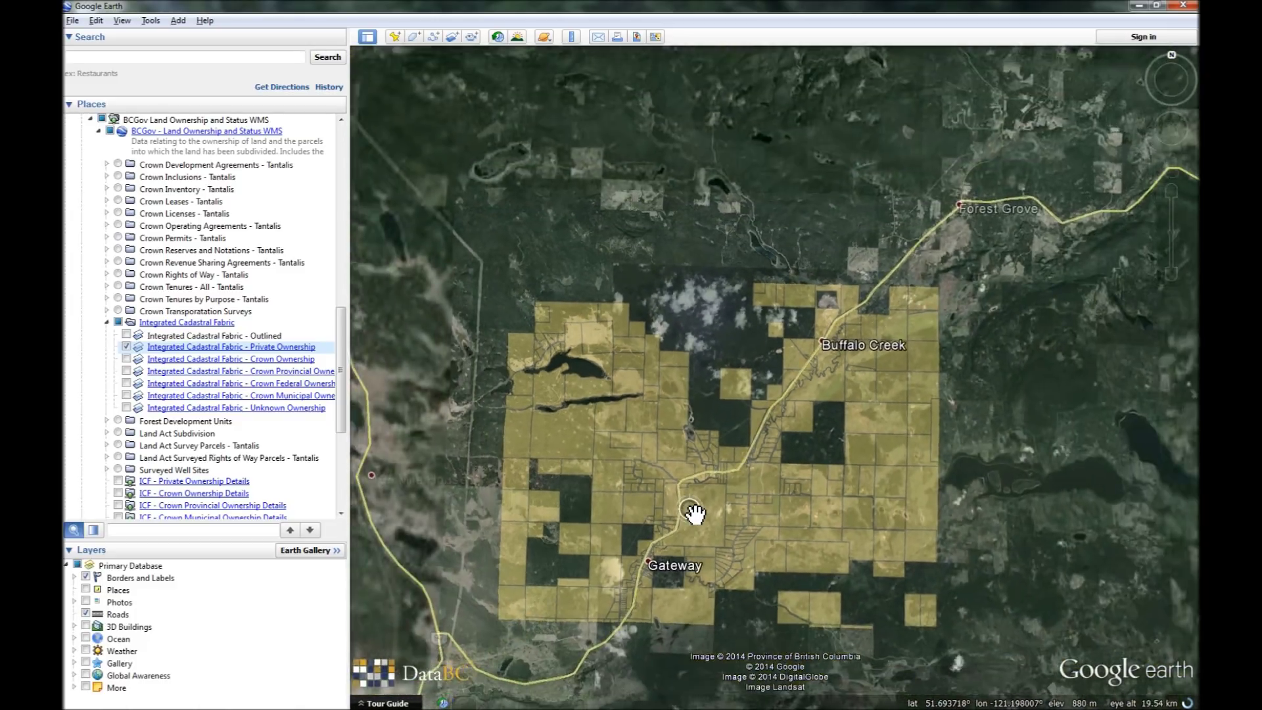
- Move south from the 100 Mile House area to Clinton and examine the private parcels in and around the town
{"action": "scroll", "coordinate": [691, 511], "scroll_direction": "down", "scroll_amount": 5}
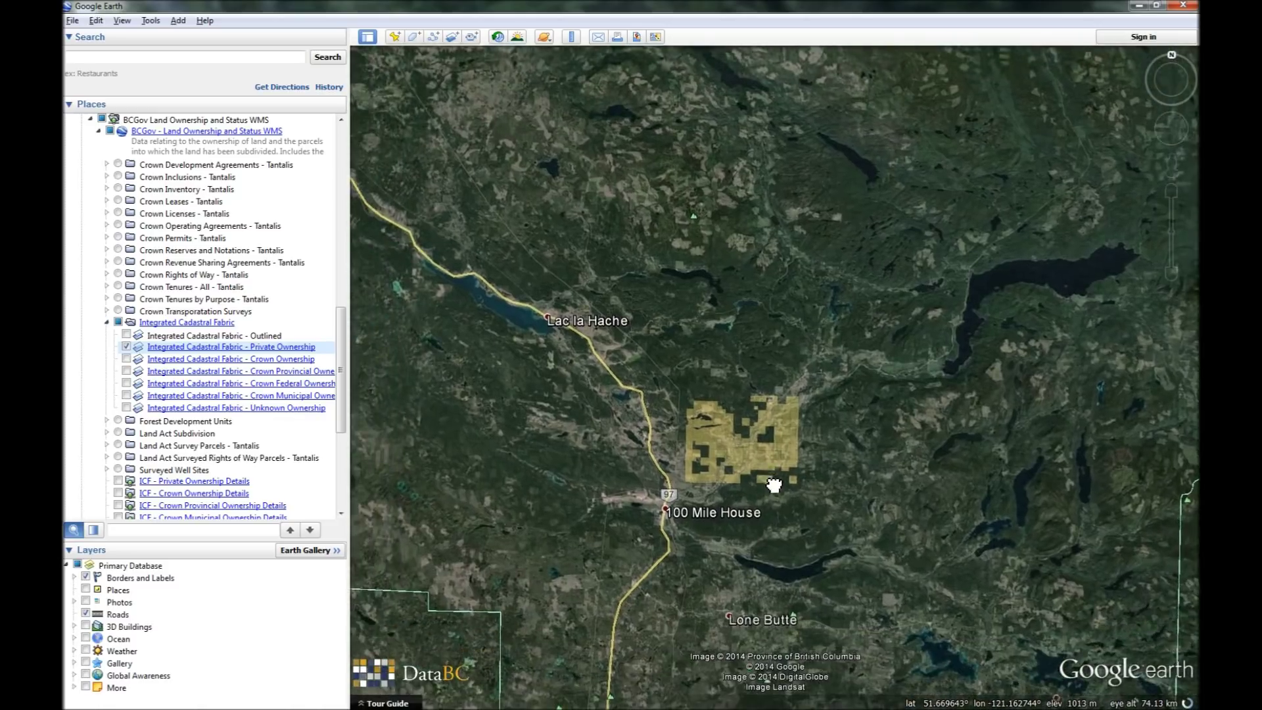
{"action": "left_click_drag", "start_coordinate": [774, 485], "coordinate": [765, 398]}
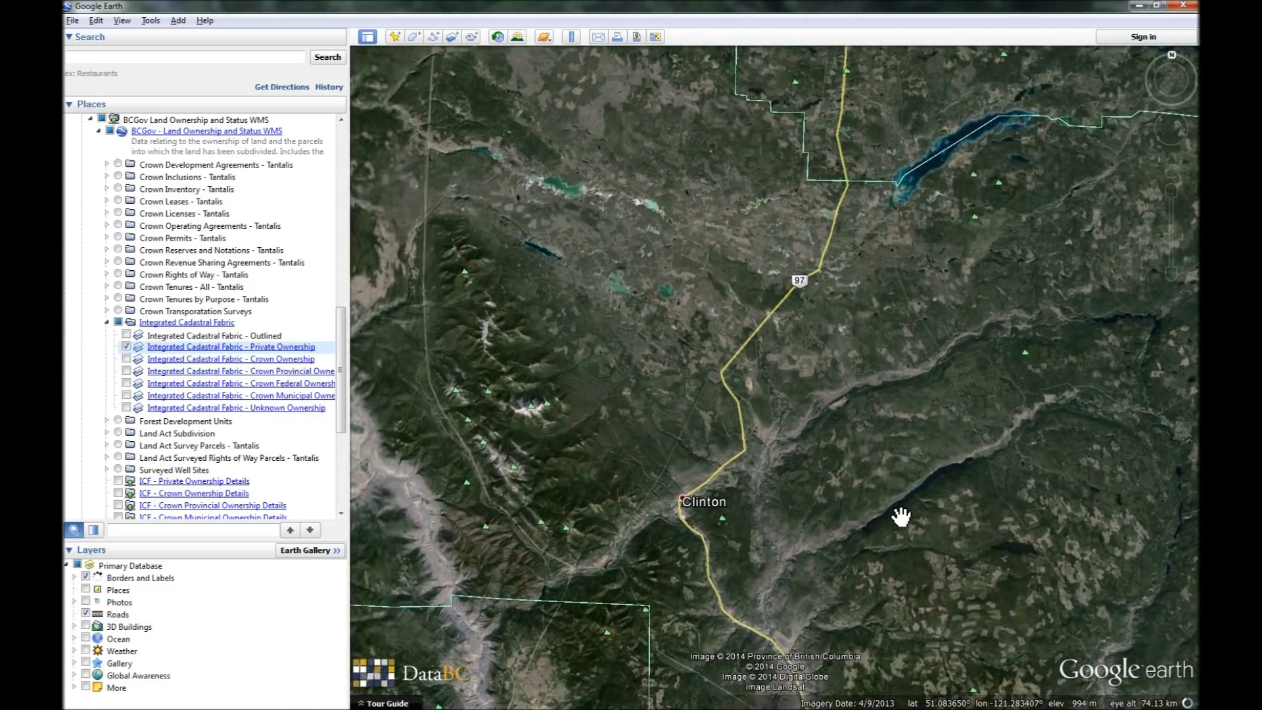
{"action": "scroll", "coordinate": [680, 503], "scroll_direction": "up", "scroll_amount": 5}
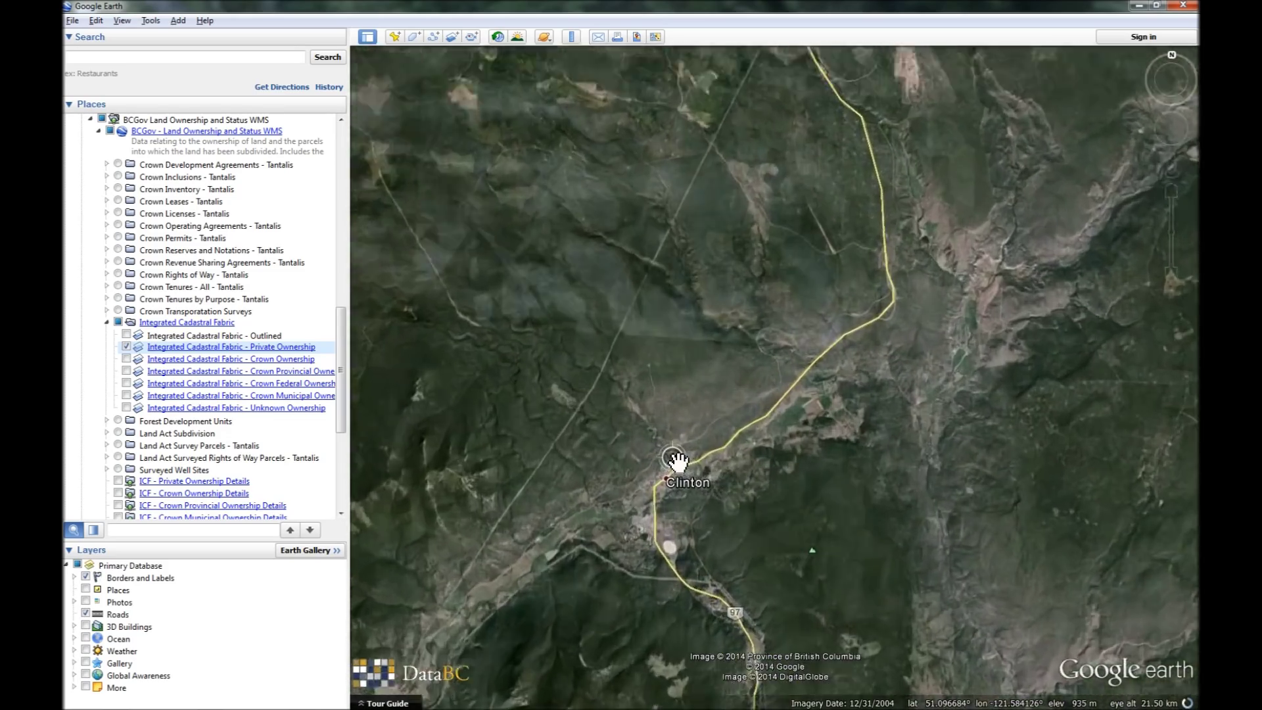
{"action": "scroll", "coordinate": [677, 462], "scroll_direction": "up", "scroll_amount": 5}
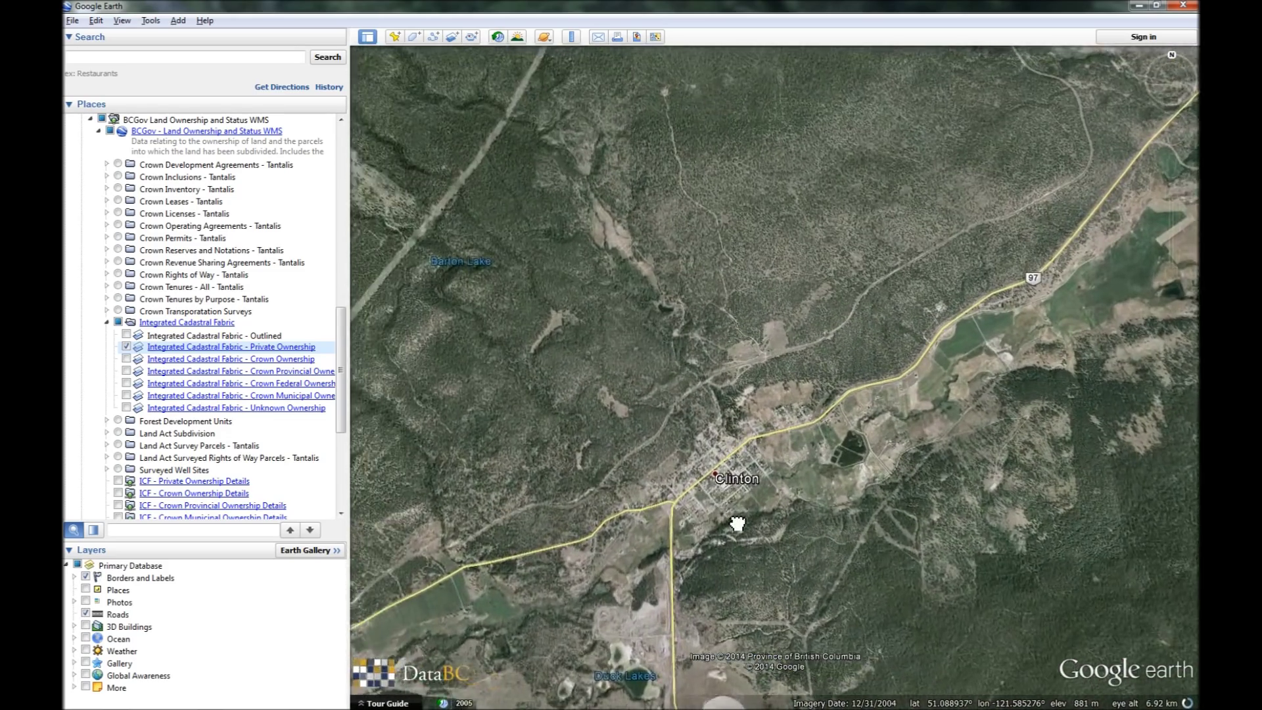
{"action": "scroll", "coordinate": [732, 516], "scroll_direction": "up", "scroll_amount": 3}
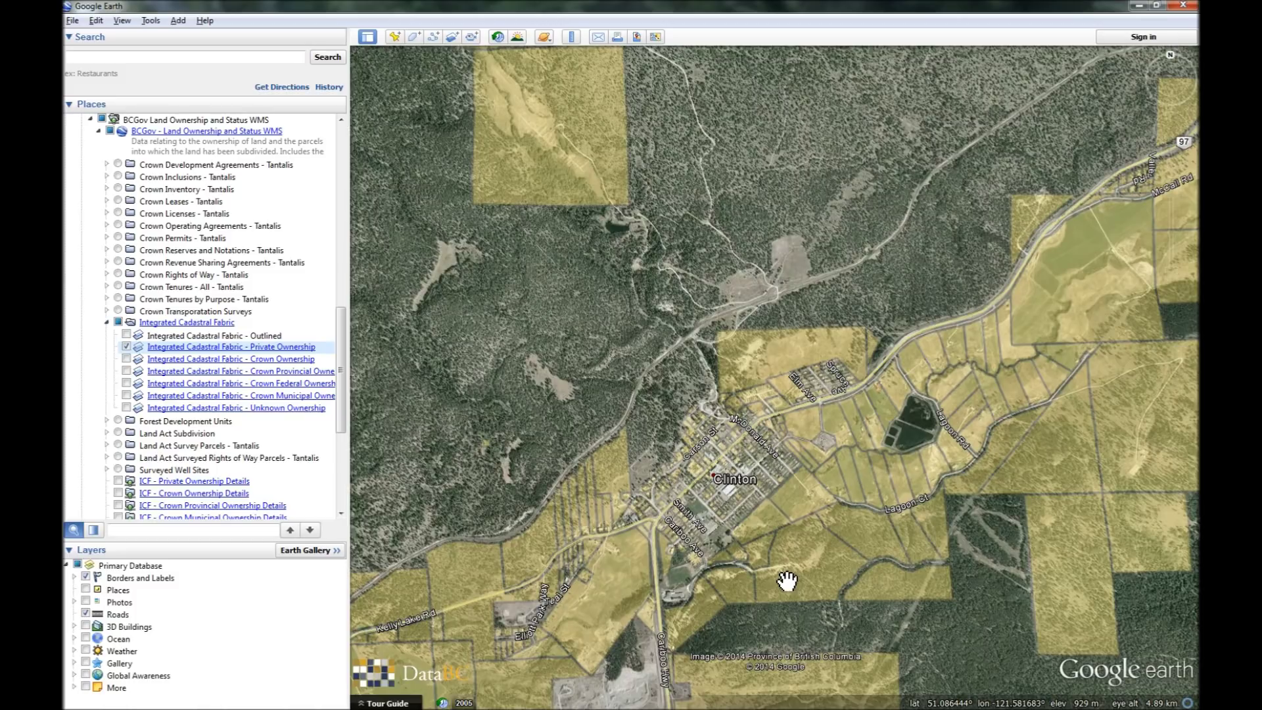
{"action": "left_click_drag", "start_coordinate": [694, 397], "coordinate": [726, 515]}
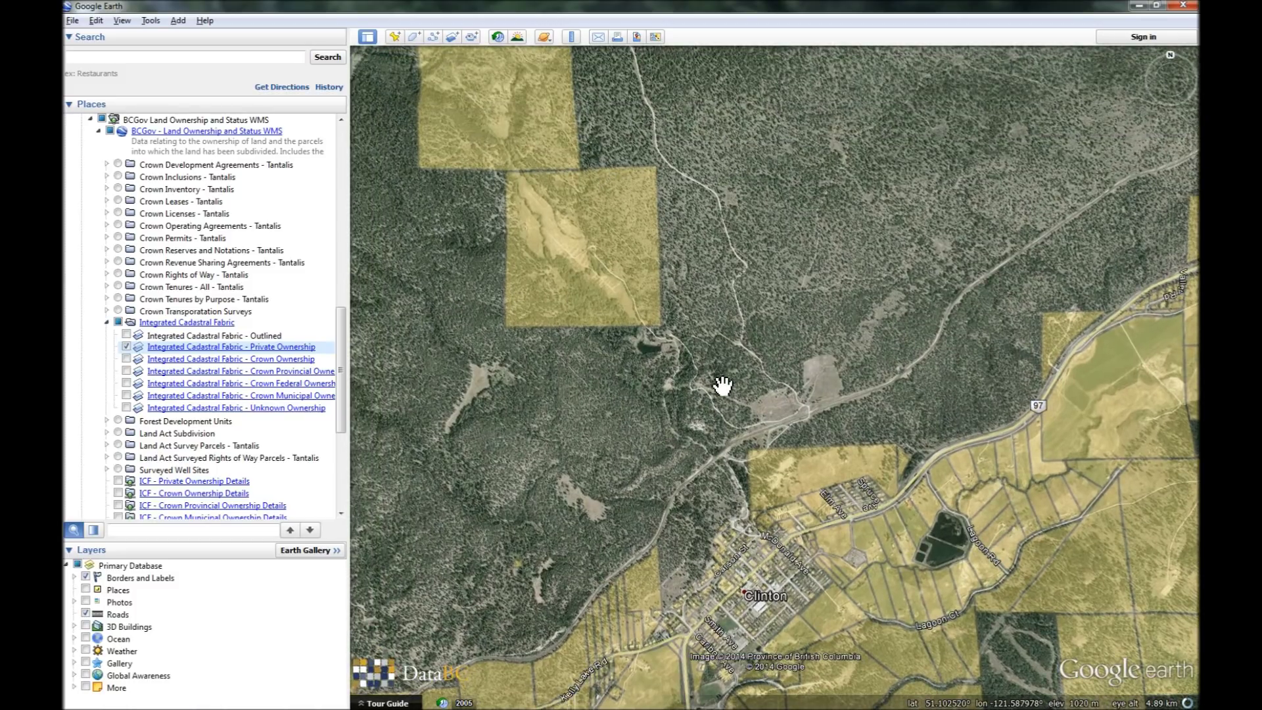
{"action": "scroll", "coordinate": [808, 505], "scroll_direction": "down", "scroll_amount": 4}
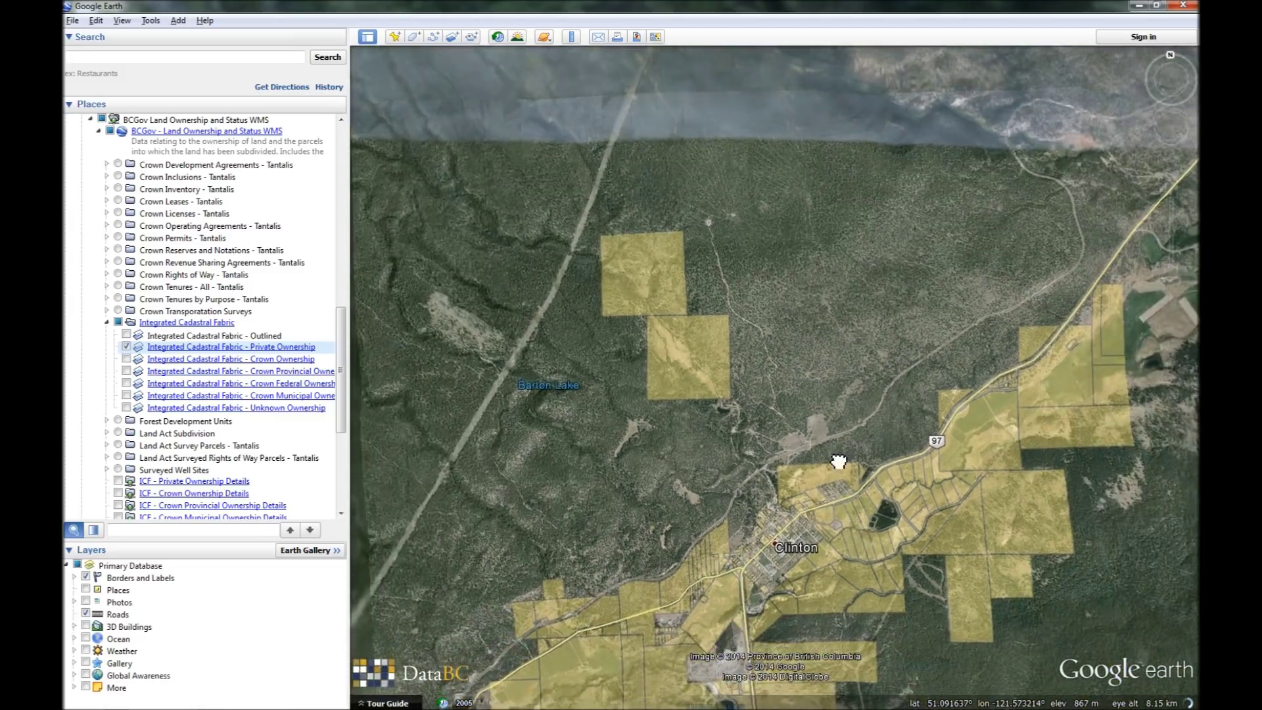
{"action": "left_click_drag", "start_coordinate": [845, 501], "coordinate": [837, 353]}
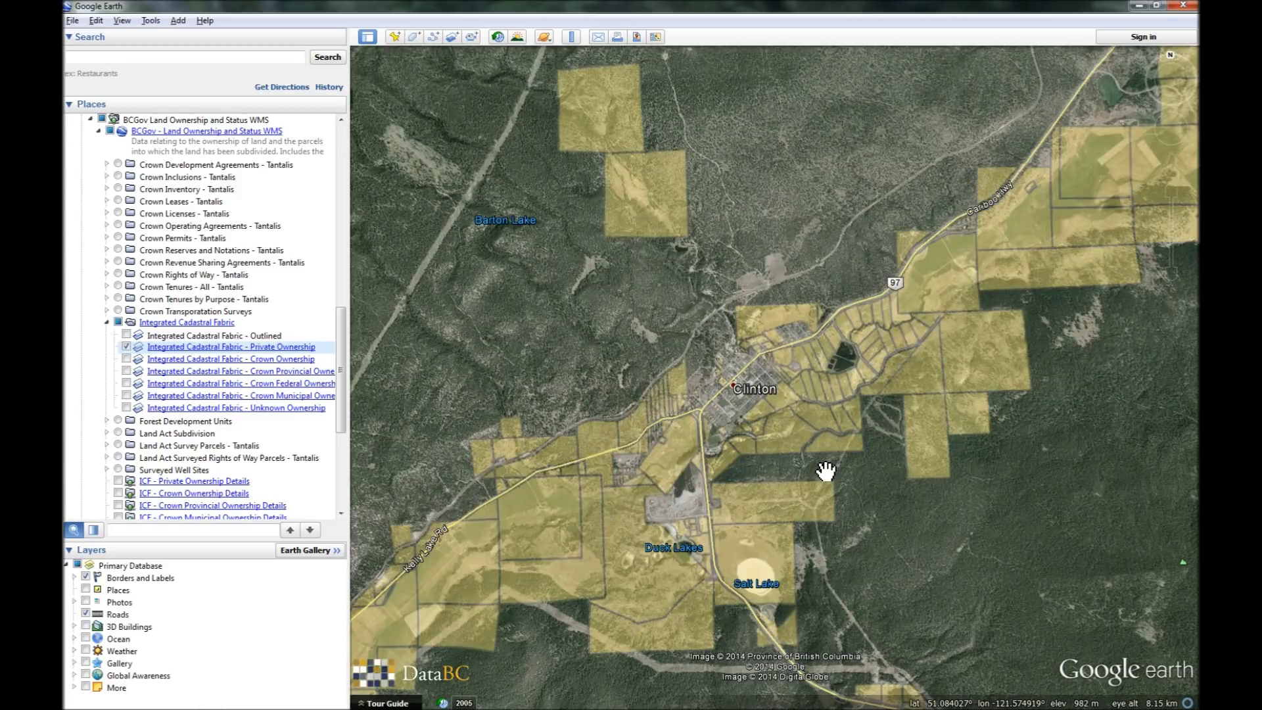
- Inspect the parcel boundaries around the lagoons east of Clinton up close, then return to a regional view
{"action": "scroll", "coordinate": [855, 355], "scroll_direction": "up", "scroll_amount": 5}
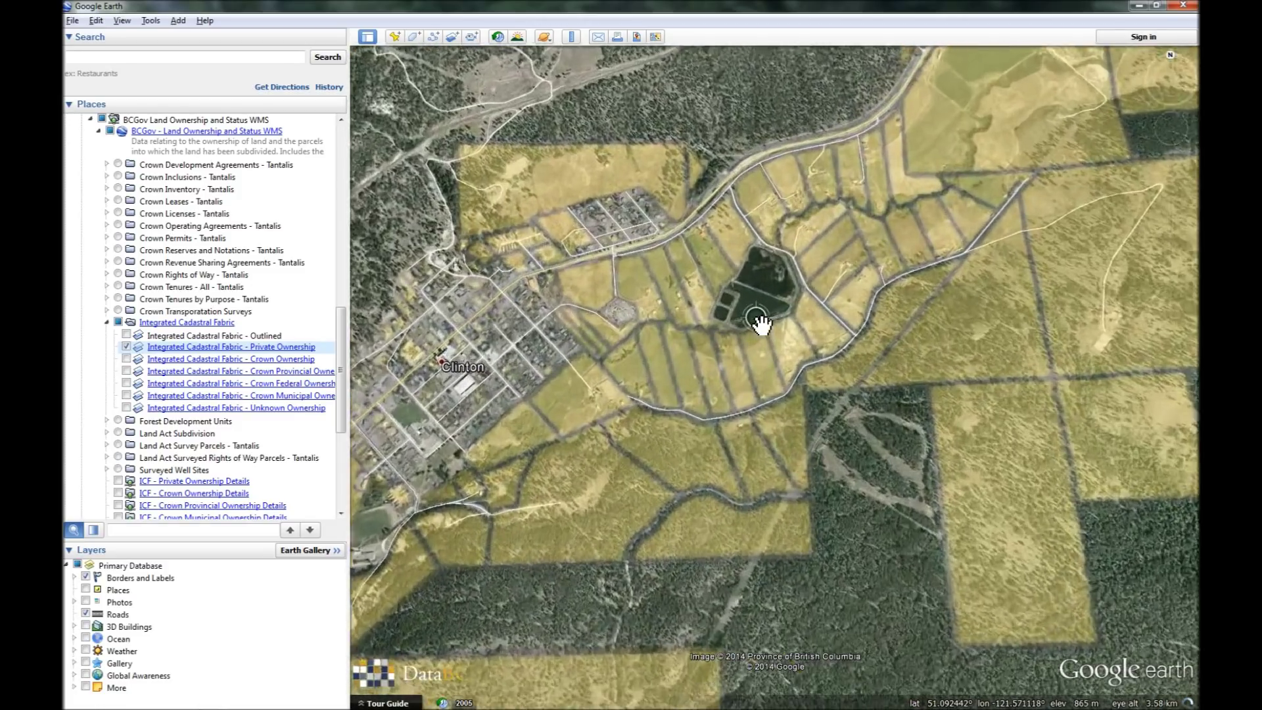
{"action": "scroll", "coordinate": [760, 324], "scroll_direction": "up", "scroll_amount": 5}
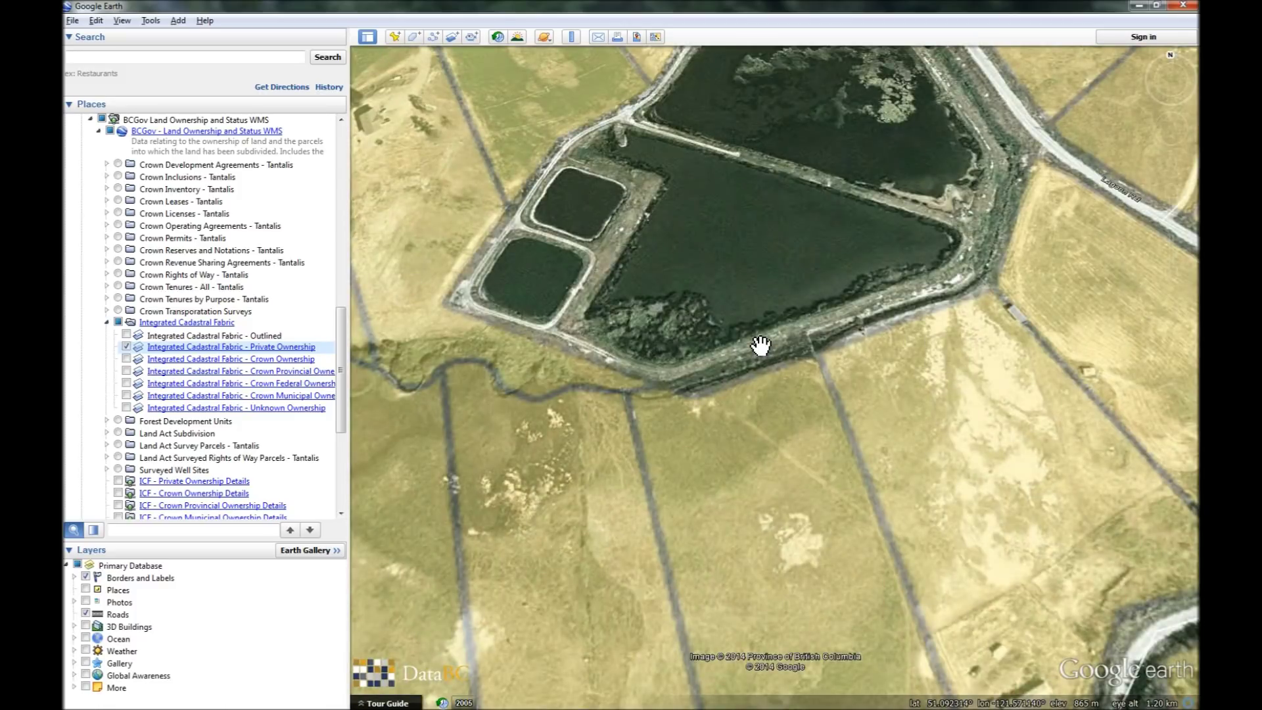
{"action": "scroll", "coordinate": [744, 393], "scroll_direction": "up", "scroll_amount": 2}
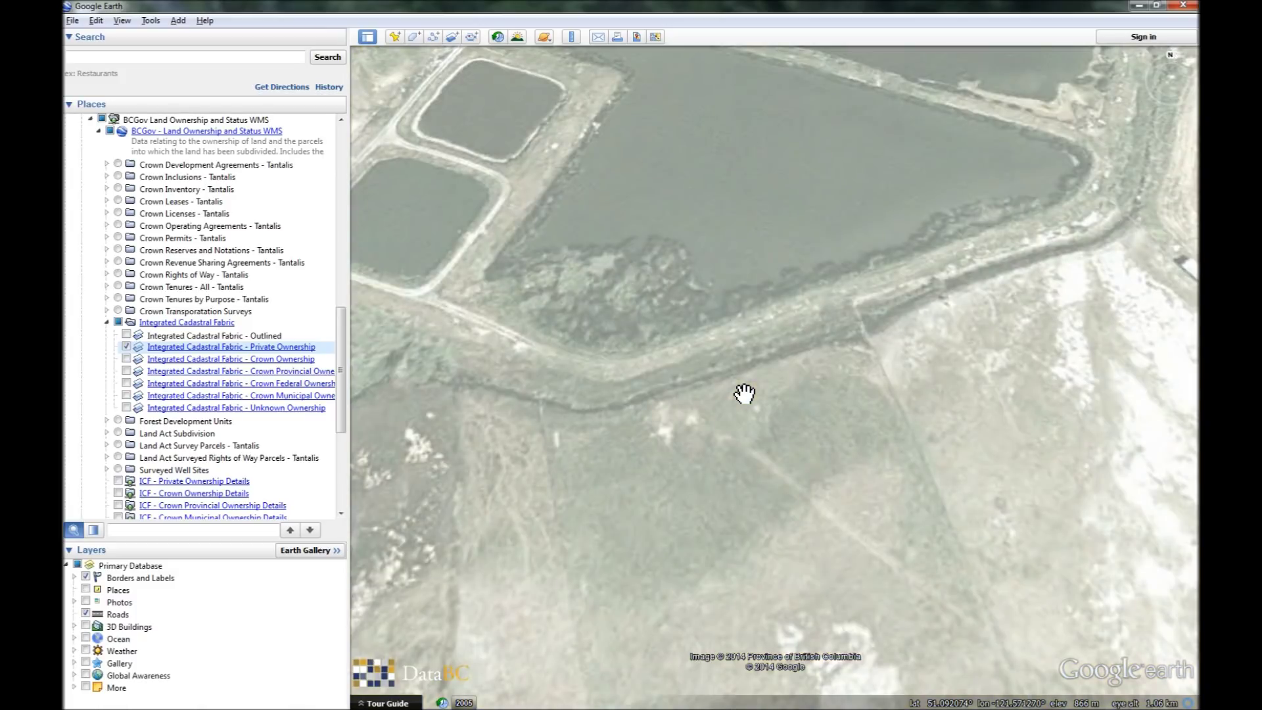
{"action": "scroll", "coordinate": [700, 392], "scroll_direction": "down", "scroll_amount": 3}
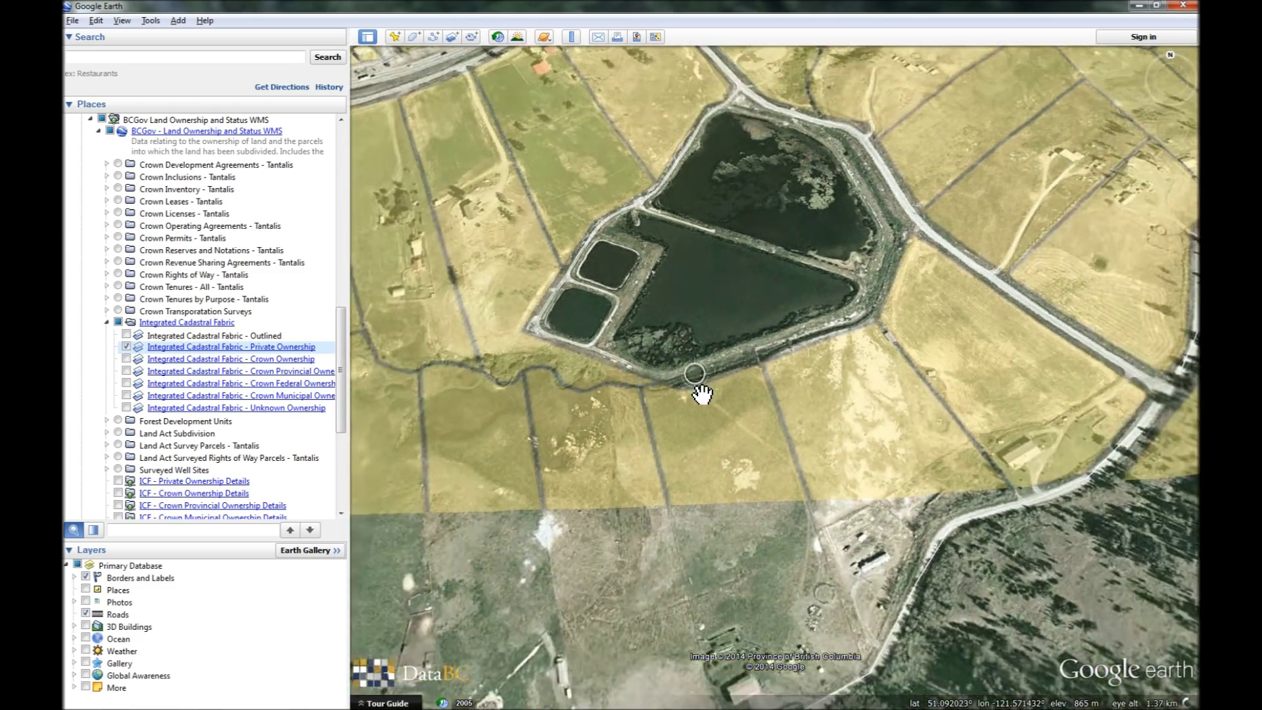
{"action": "scroll", "coordinate": [701, 393], "scroll_direction": "down", "scroll_amount": 5}
{"action": "scroll", "coordinate": [701, 392], "scroll_direction": "down", "scroll_amount": 7}
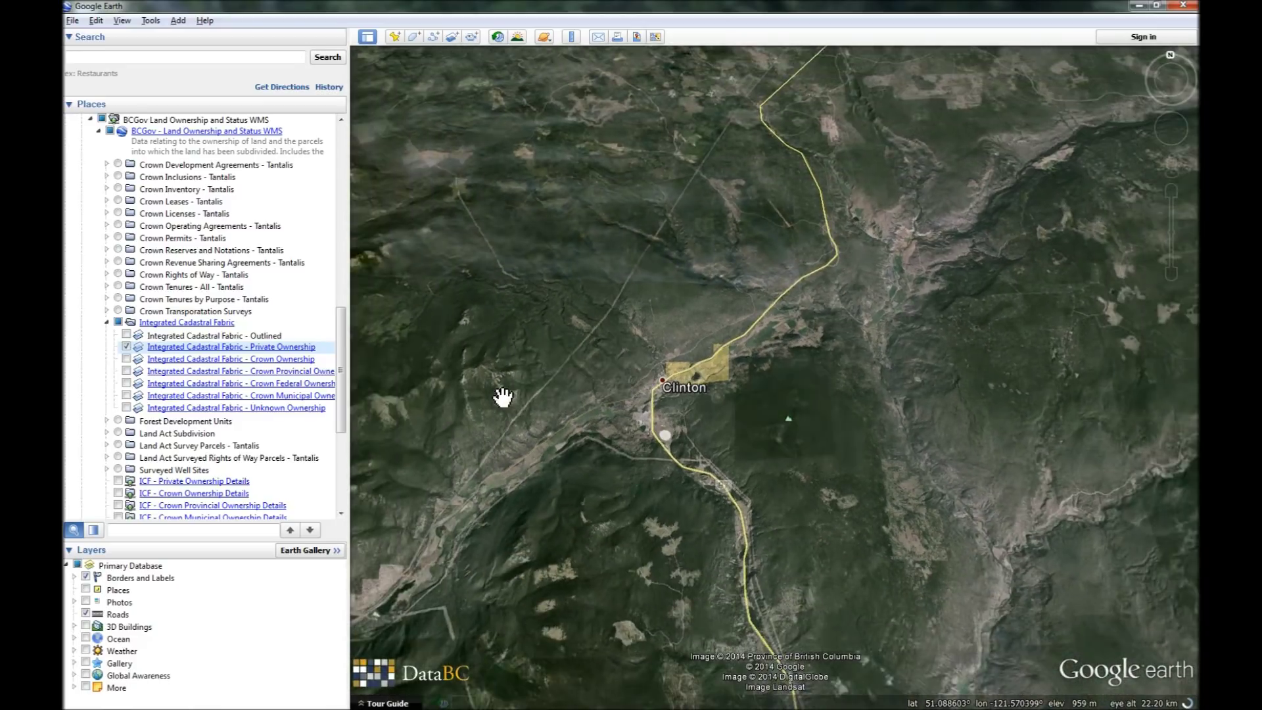
- Turn off Integrated Cadastral Fabric and collapse it along with the BCGov Land Ownership and Status WMS layer tree
{"action": "left_click", "coordinate": [118, 323]}
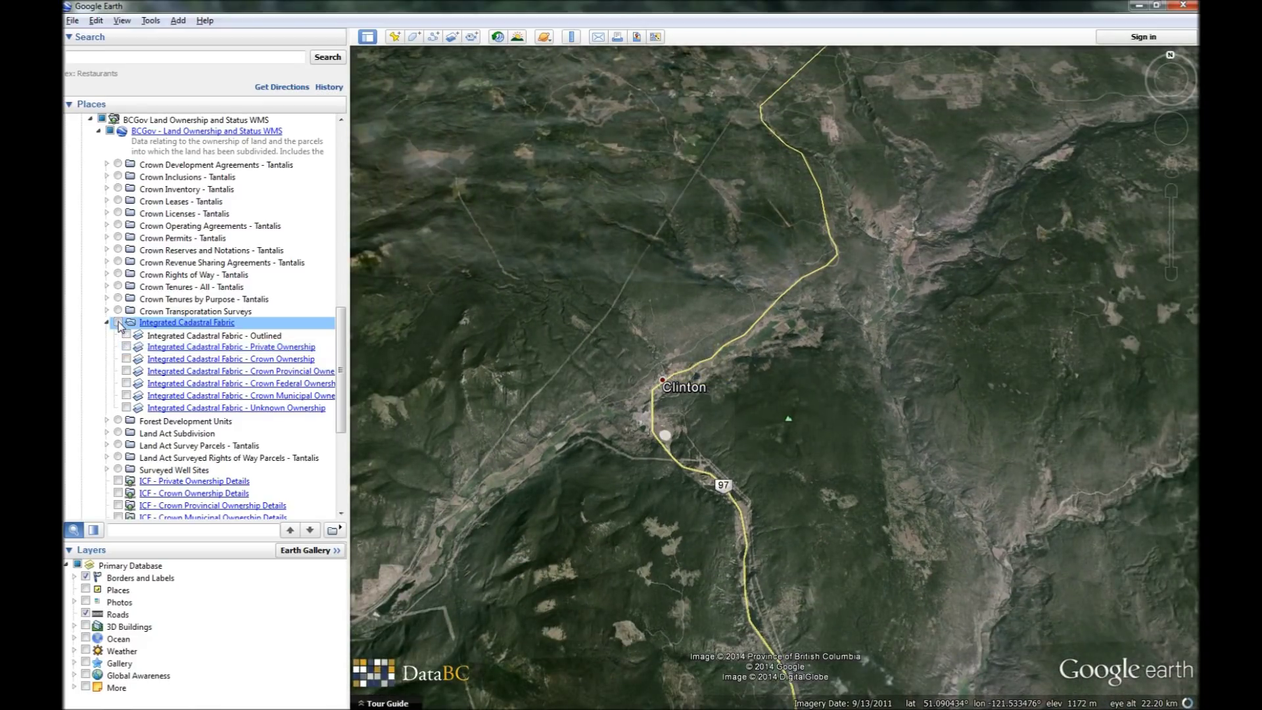
{"action": "left_click", "coordinate": [107, 323]}
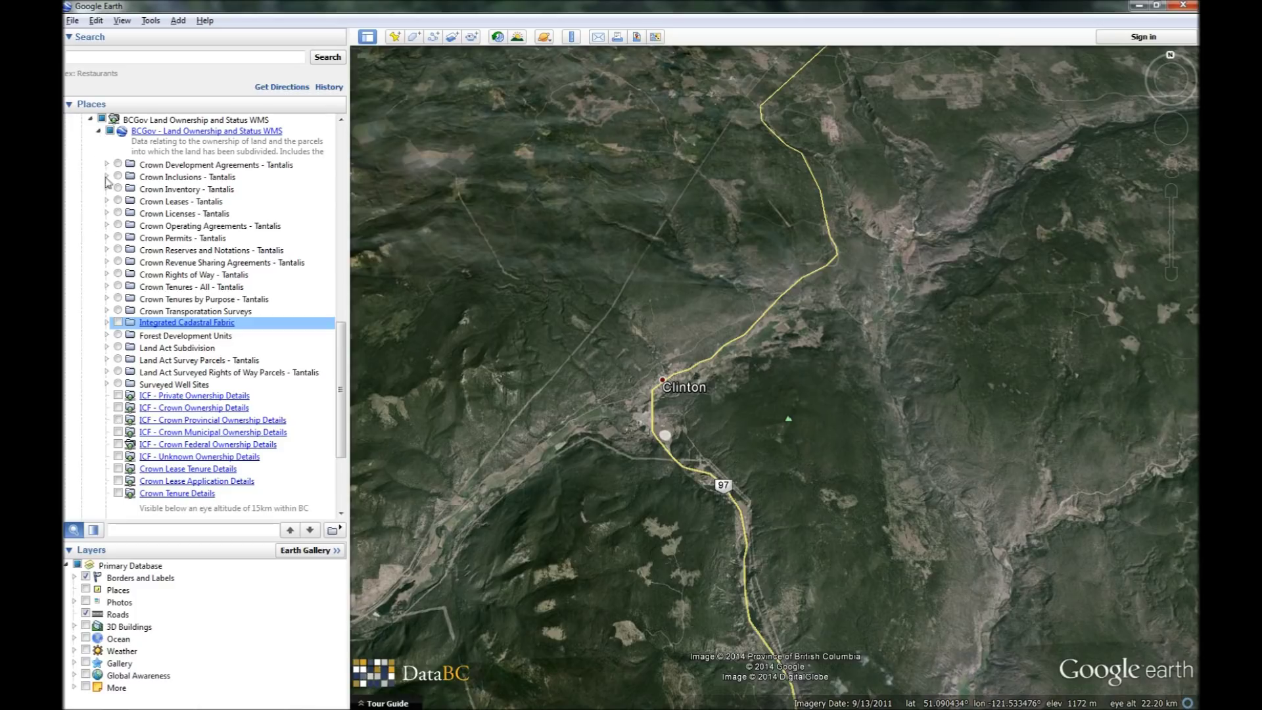
{"action": "left_click", "coordinate": [101, 131]}
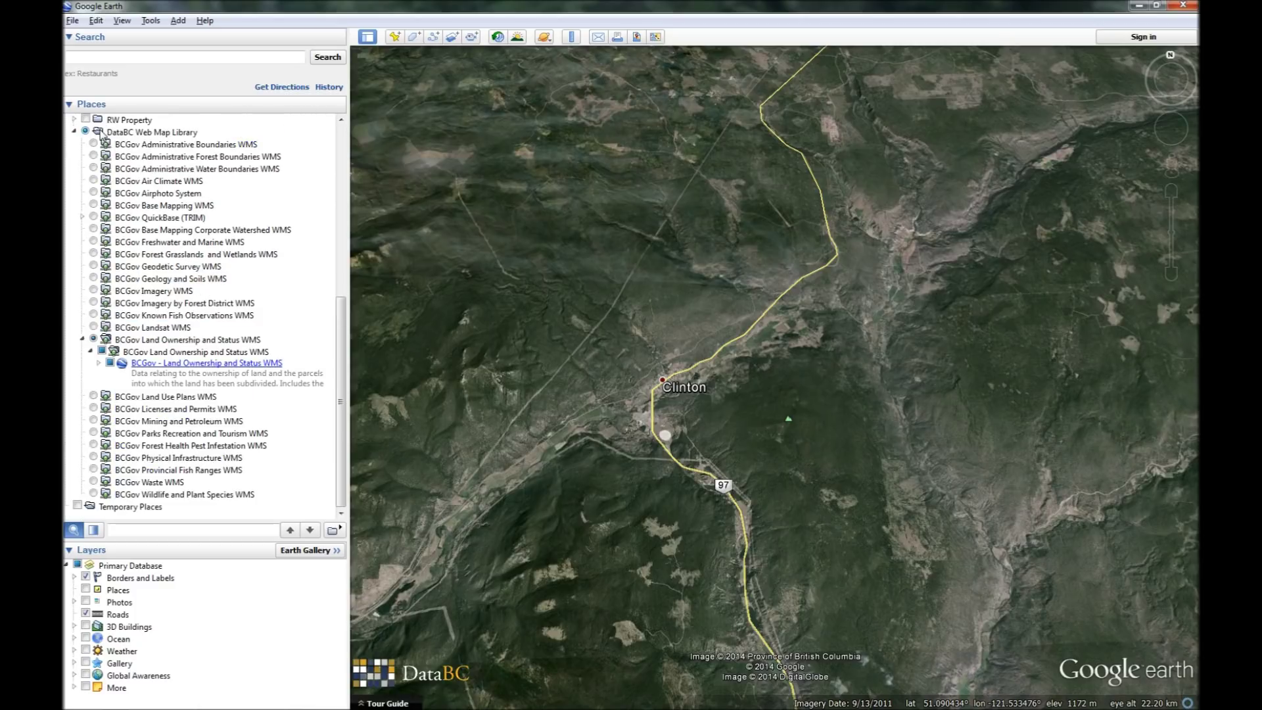
{"action": "left_click", "coordinate": [98, 362]}
{"action": "left_click", "coordinate": [99, 363]}
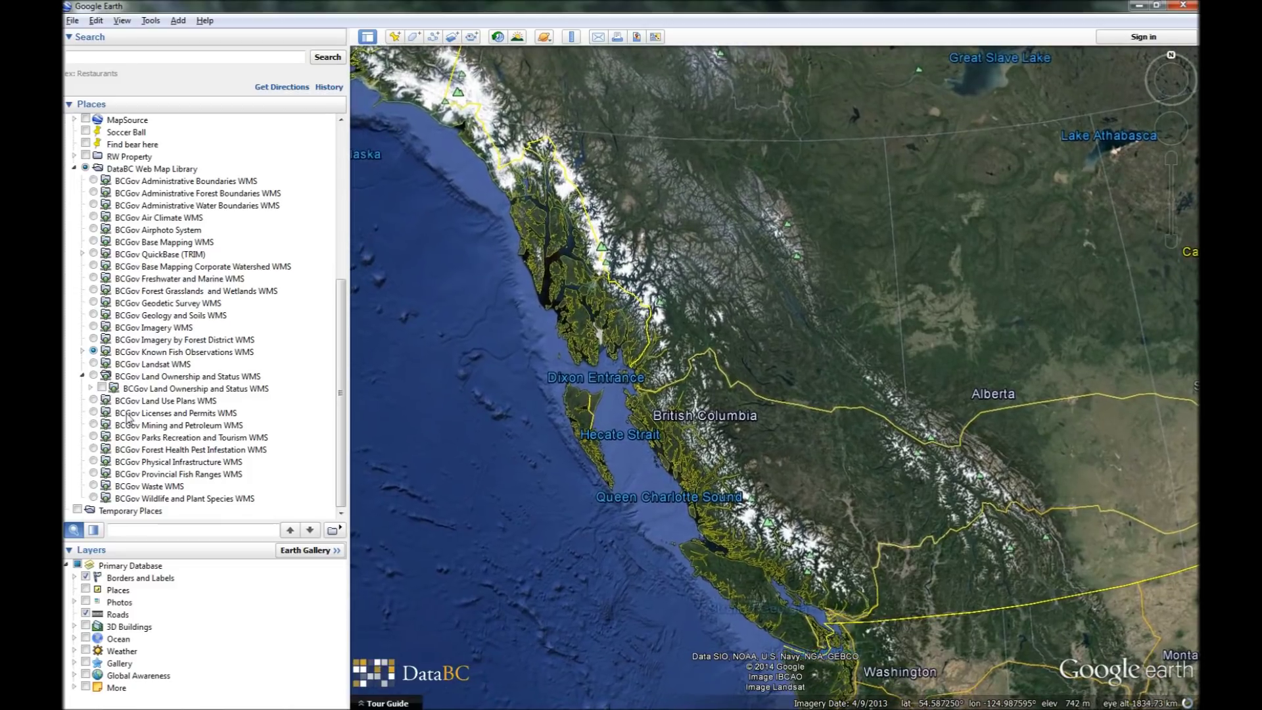
- Turn on BCGov Licenses and Permits WMS and bring the forest land east of Hendrix Lake into close view
{"action": "left_click", "coordinate": [94, 413]}
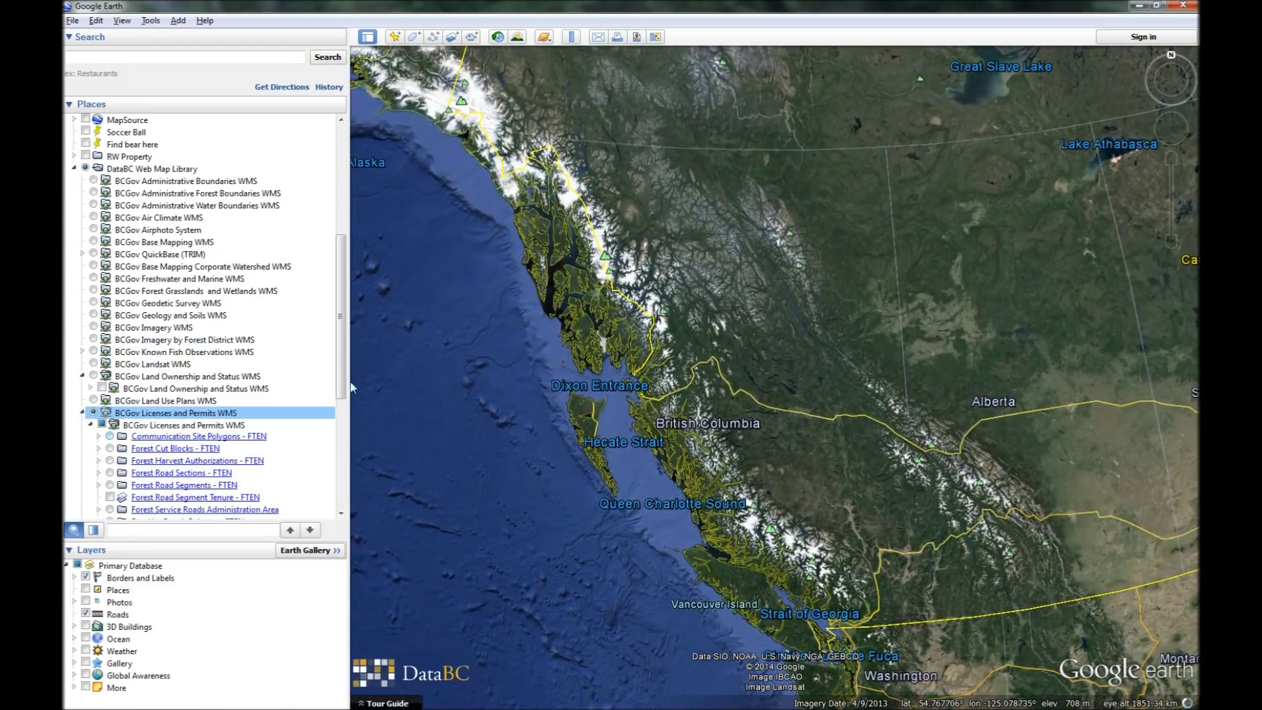
{"action": "left_click_drag", "start_coordinate": [344, 376], "coordinate": [345, 406]}
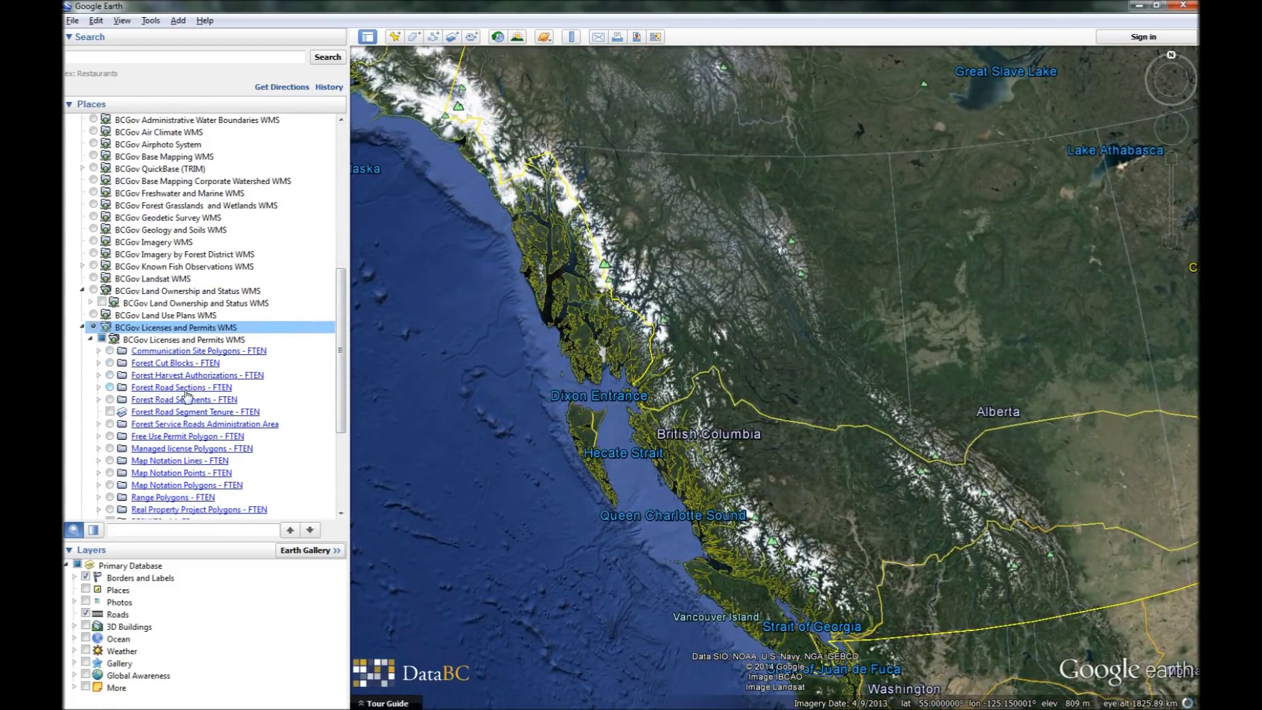
{"action": "left_click_drag", "start_coordinate": [731, 451], "coordinate": [707, 440]}
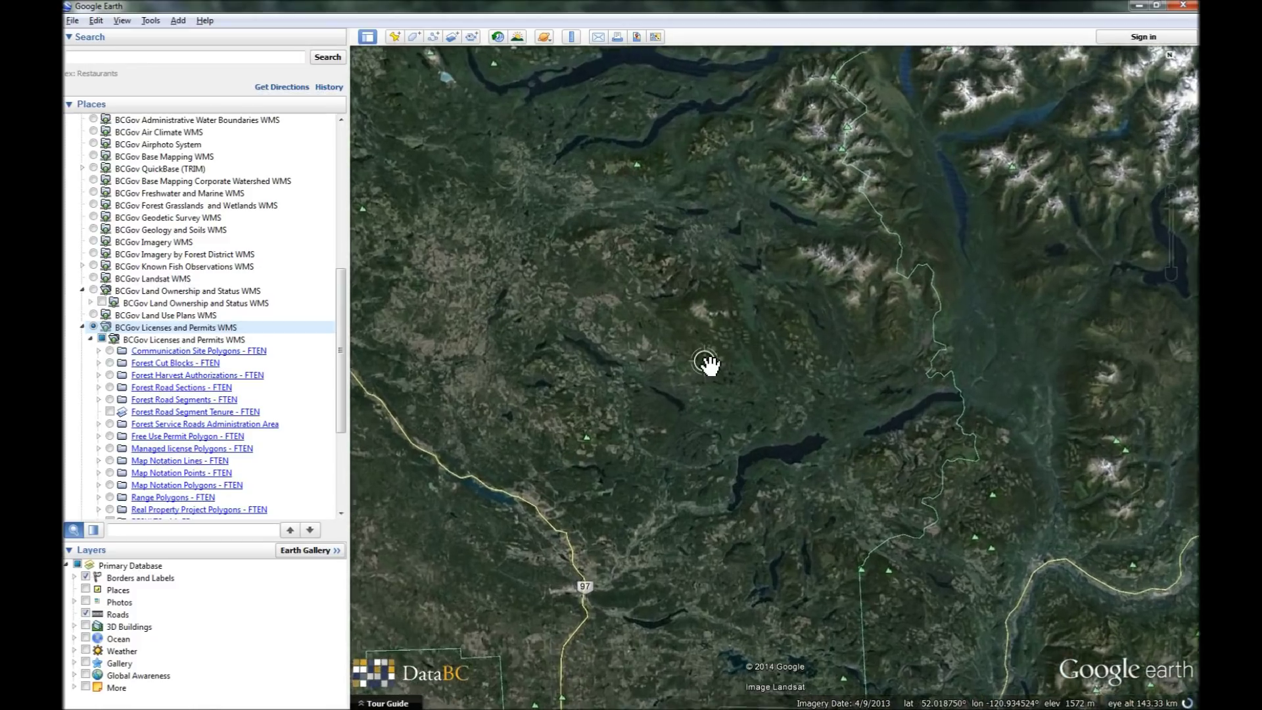
{"action": "scroll", "coordinate": [728, 490], "scroll_direction": "down", "scroll_amount": 3}
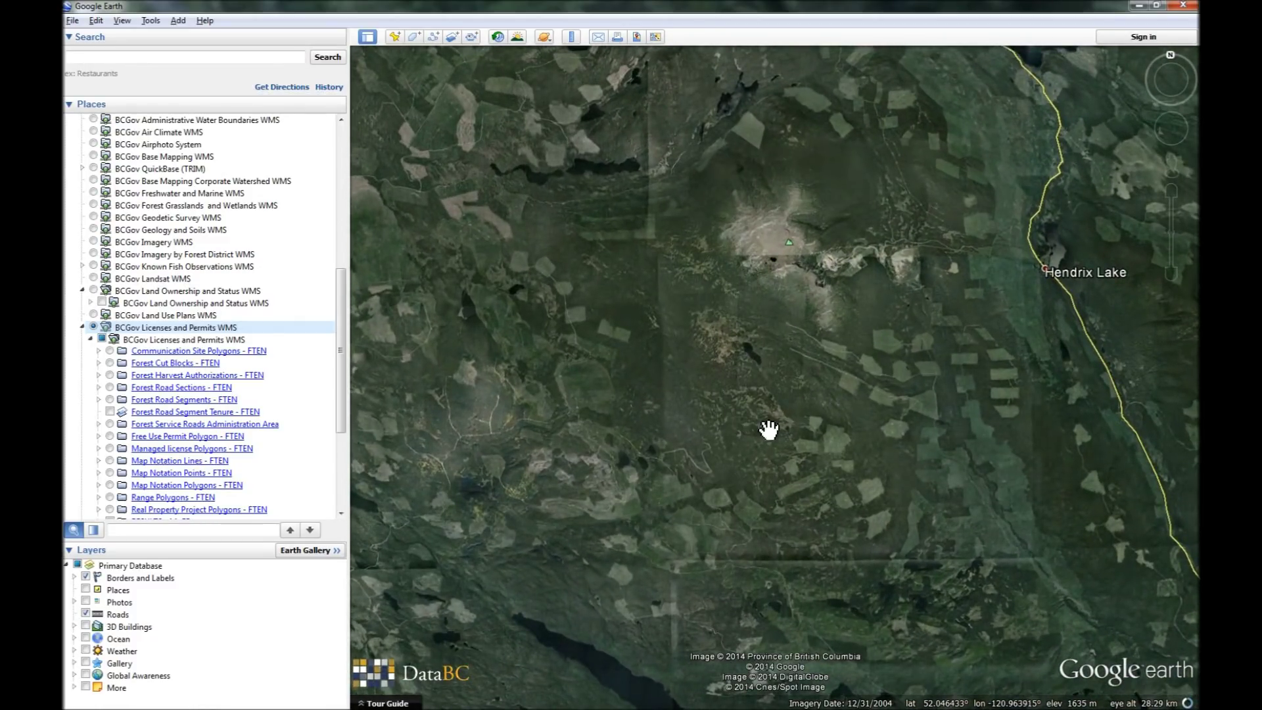
{"action": "key", "text": "Right"}
{"action": "key", "text": "Up"}
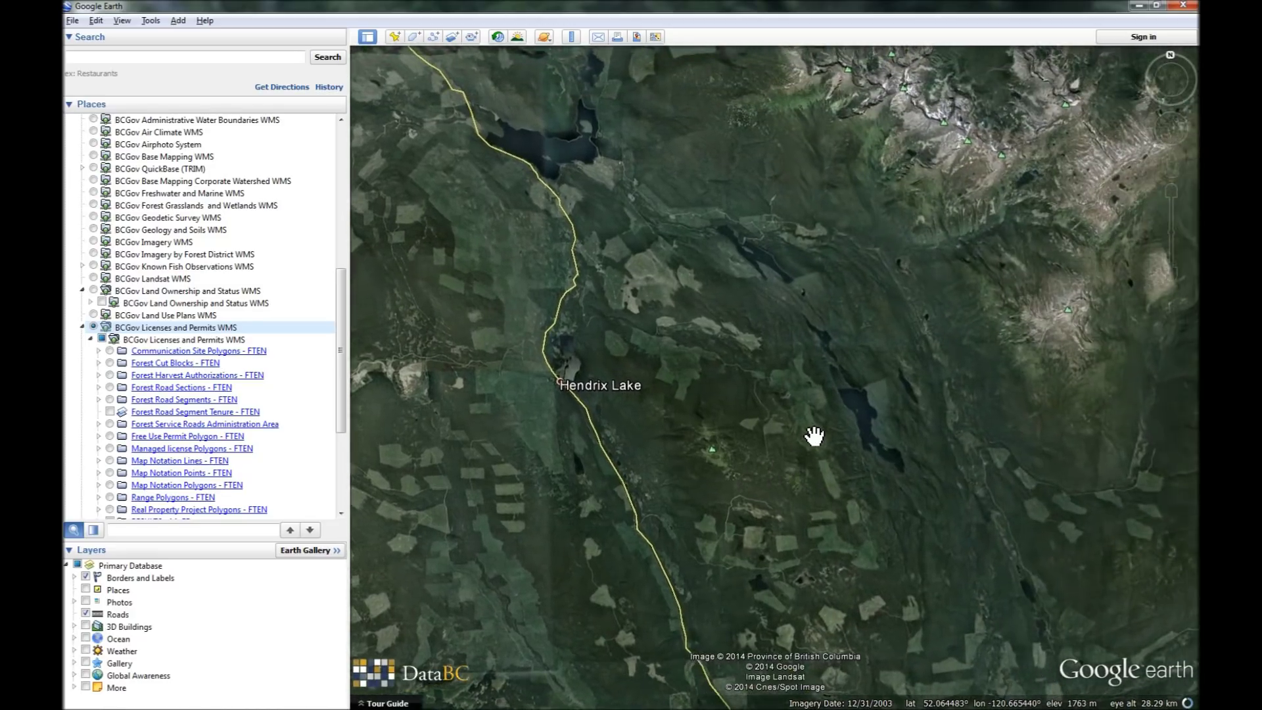
{"action": "scroll", "coordinate": [813, 435], "scroll_direction": "down", "scroll_amount": 3}
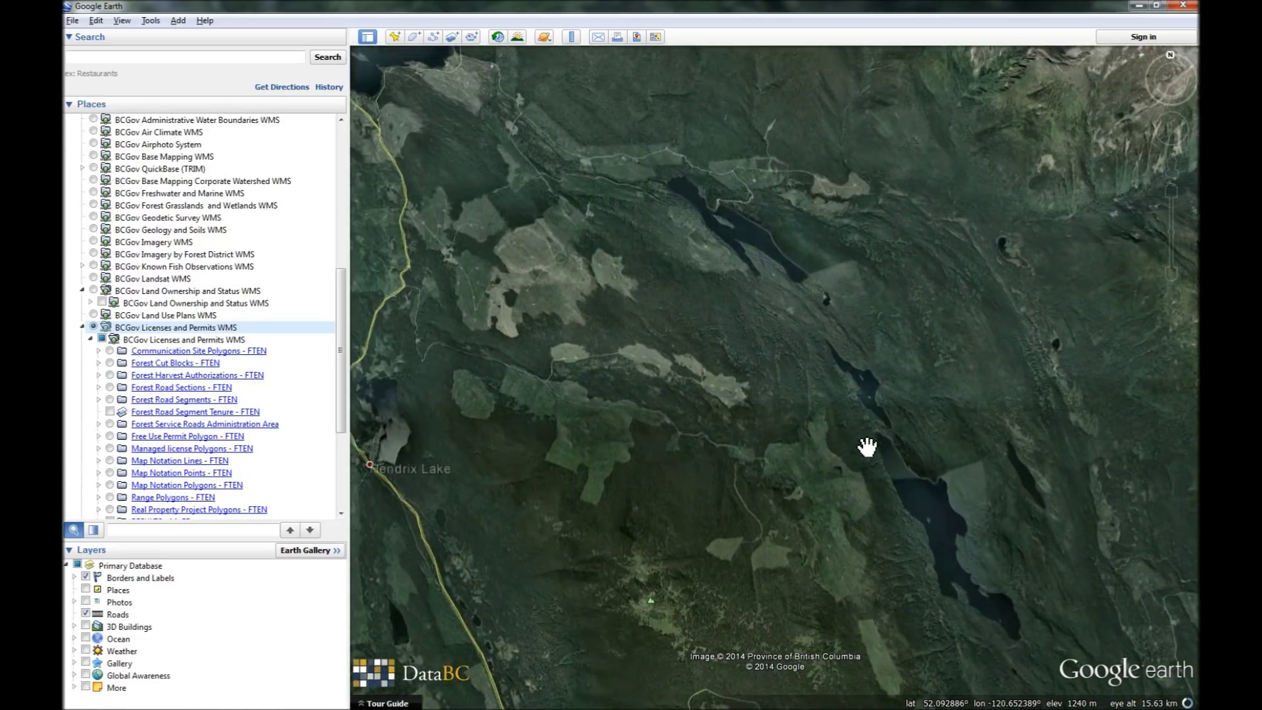
{"action": "scroll", "coordinate": [867, 447], "scroll_direction": "down", "scroll_amount": 2}
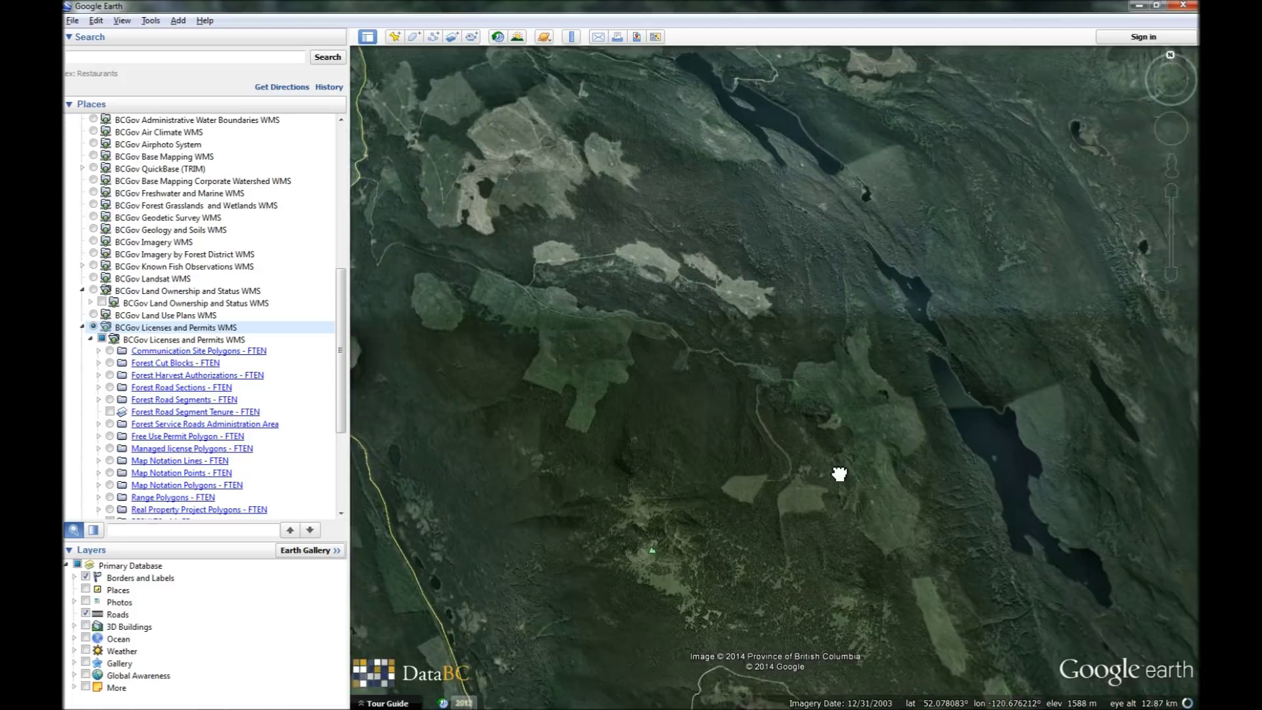
{"action": "left_click_drag", "start_coordinate": [839, 473], "coordinate": [876, 465]}
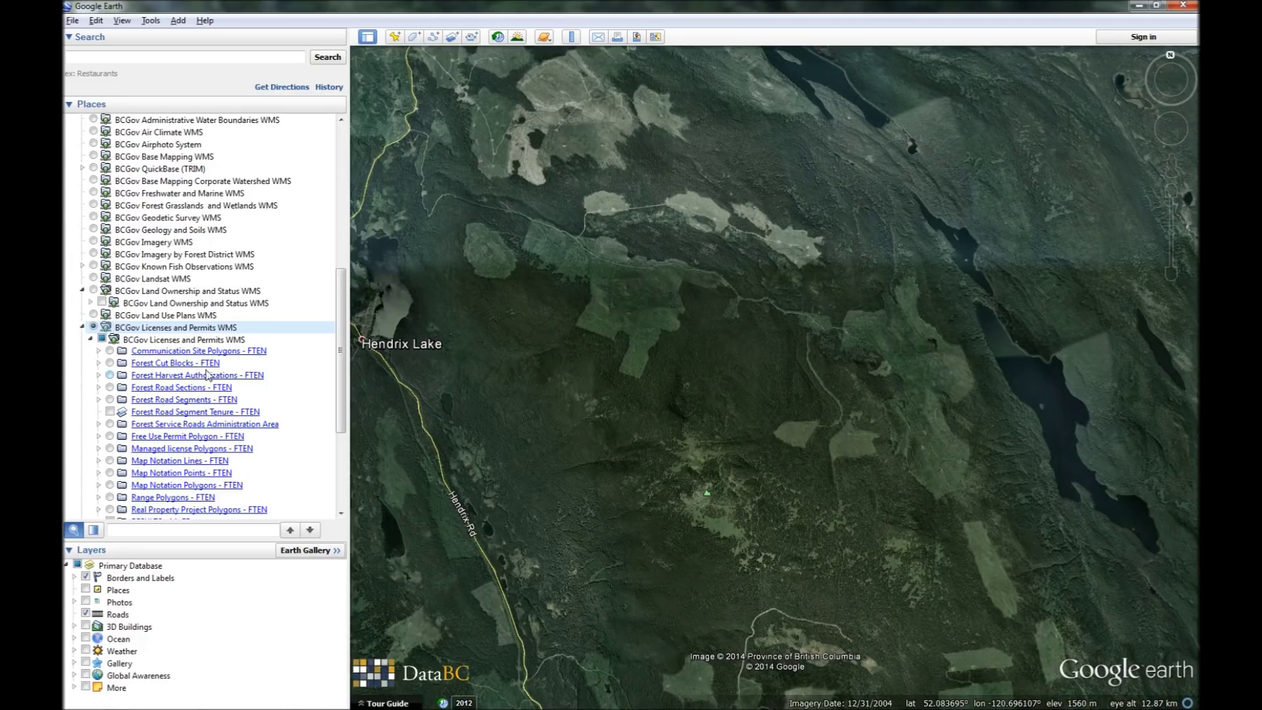
- Display the Active Forest Cut Blocks - Outlined layer and view the blocks southeast of Hendrix Lake
{"action": "left_click", "coordinate": [99, 363]}
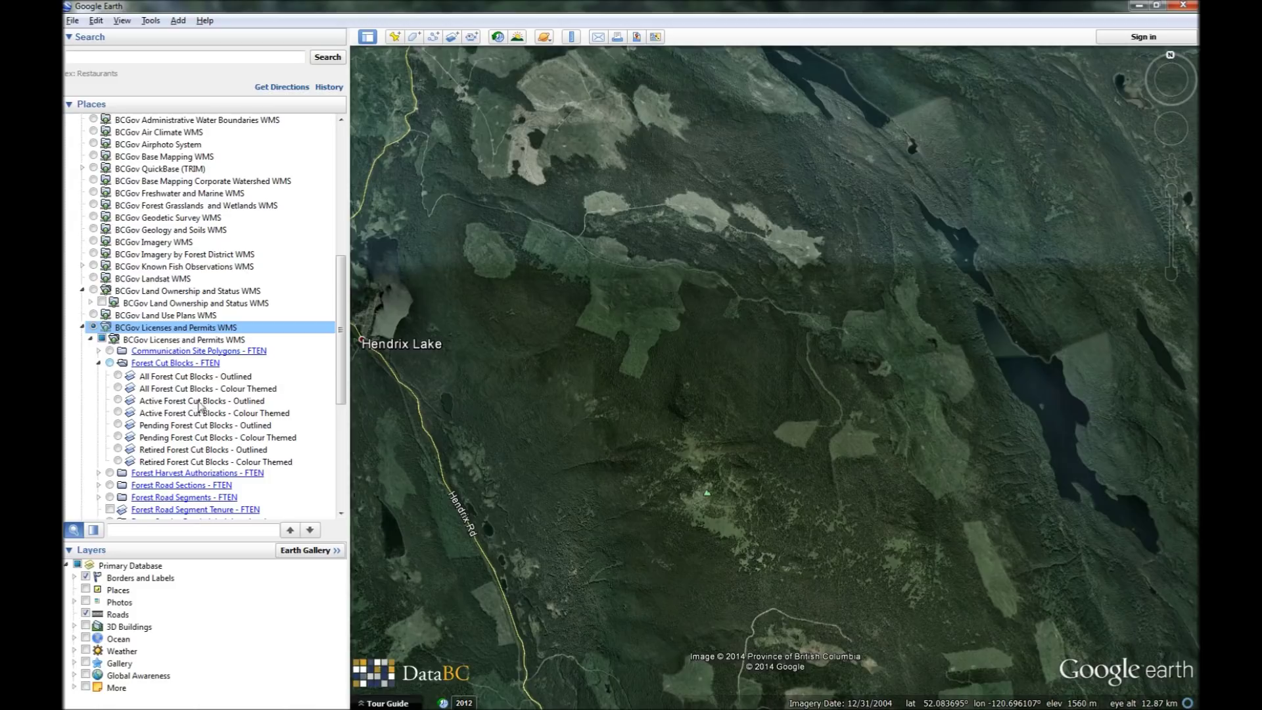
{"action": "left_click", "coordinate": [118, 401]}
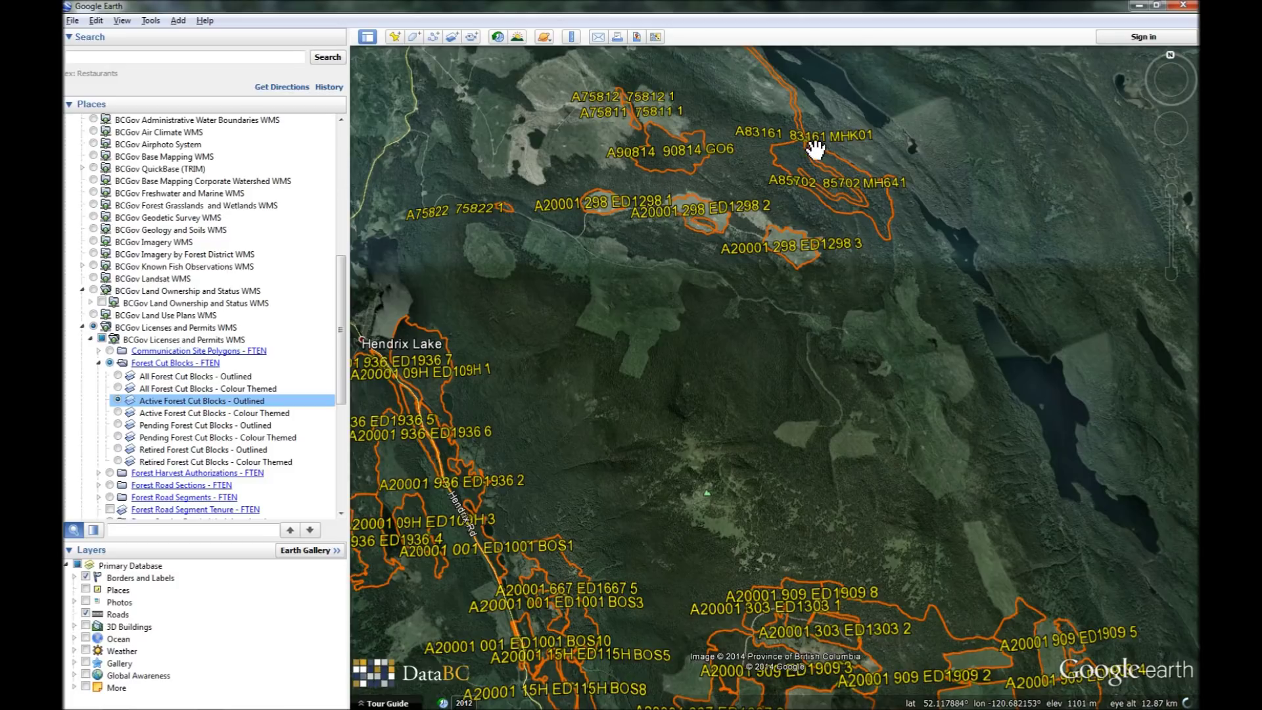
{"action": "left_click_drag", "start_coordinate": [766, 435], "coordinate": [664, 232]}
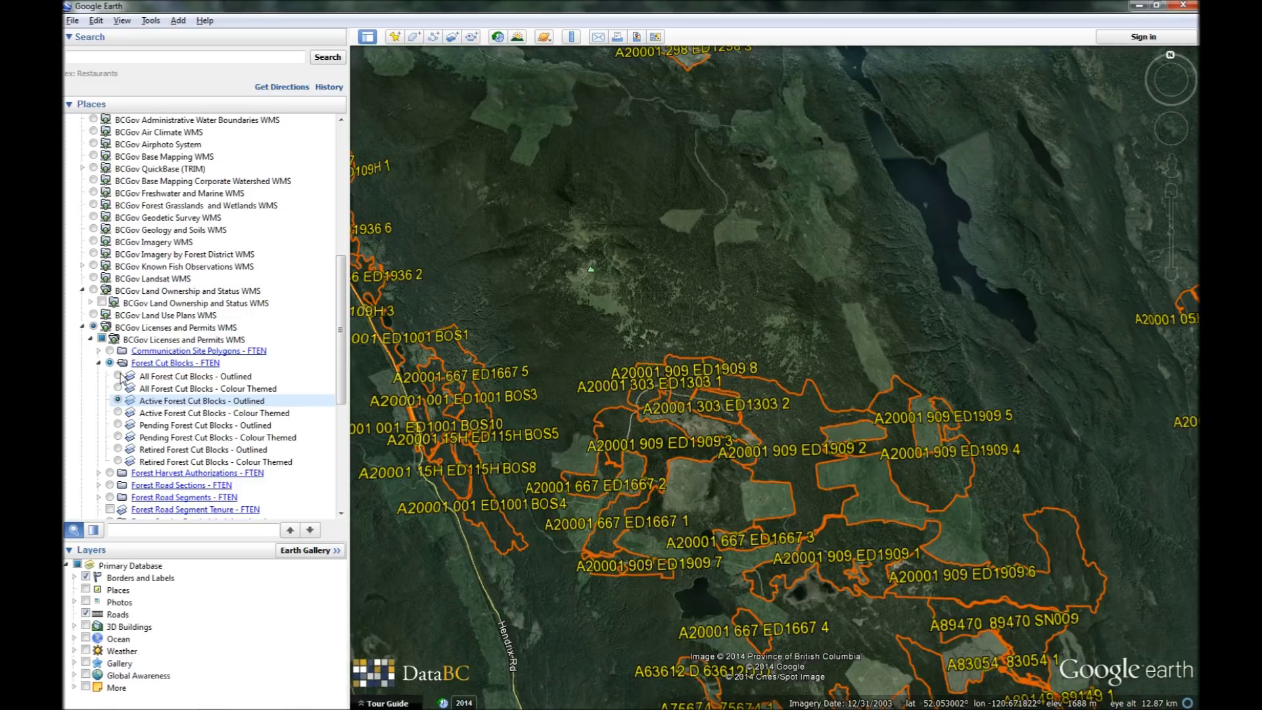
- Collapse Forest Cut Blocks - FTEN and overlay the Active Forest Road Sections - Colour Themed layer
{"action": "left_click", "coordinate": [98, 364]}
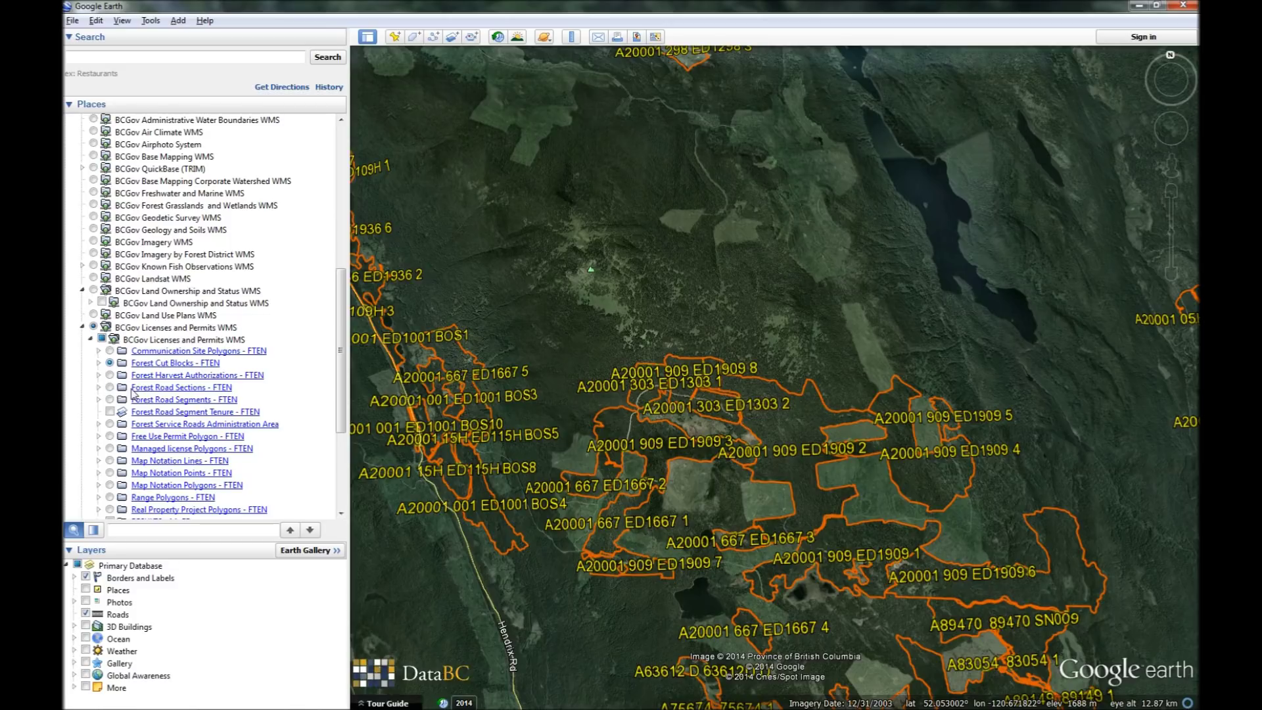
{"action": "left_click", "coordinate": [100, 387]}
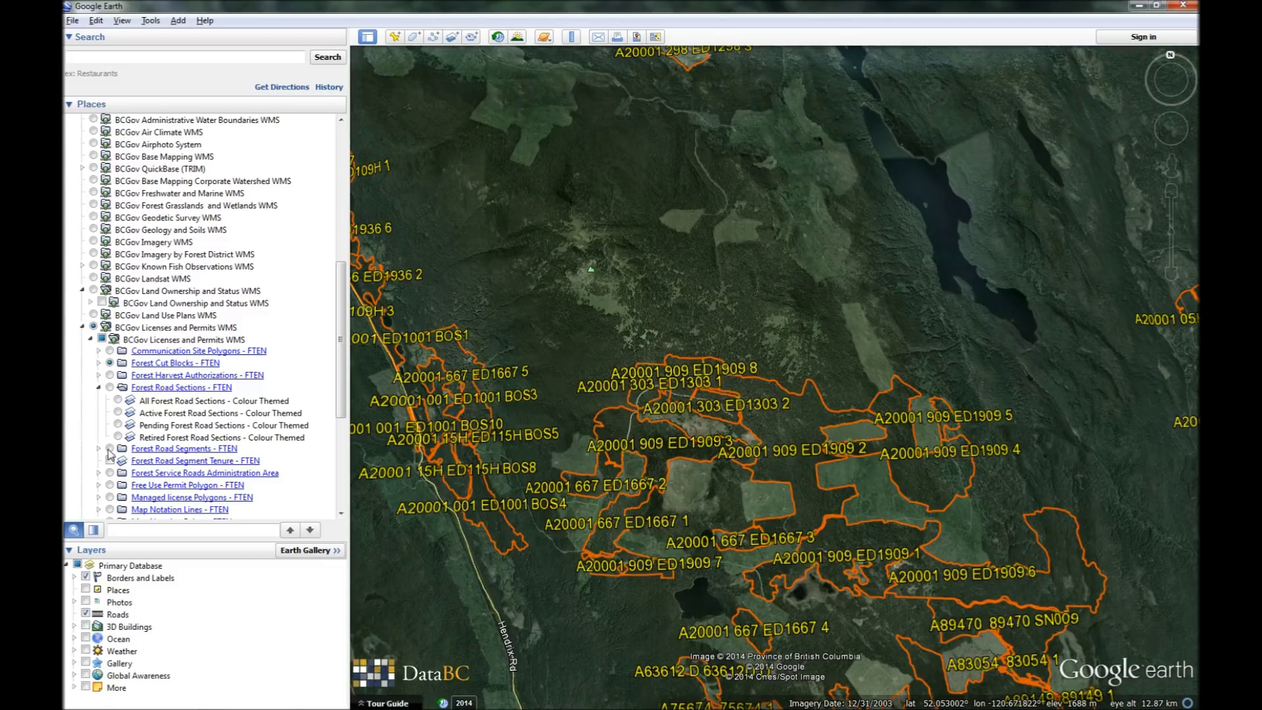
{"action": "left_click", "coordinate": [118, 413]}
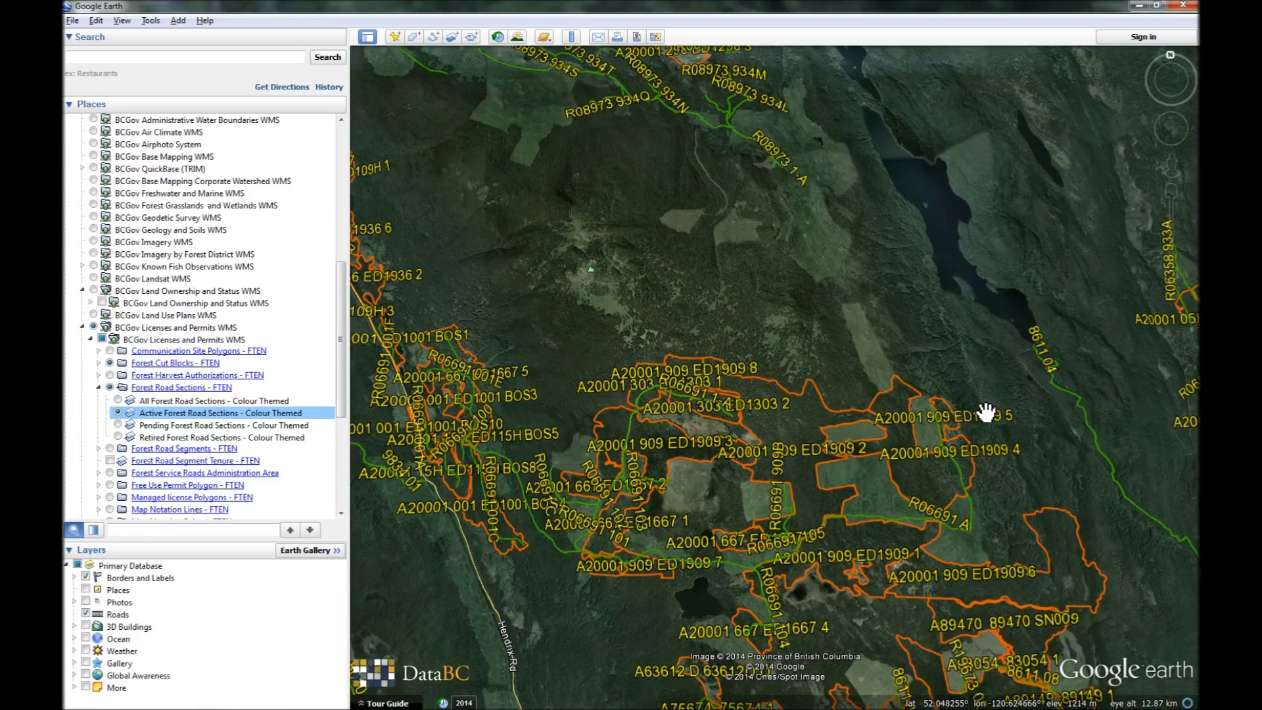
- Examine the active cut blocks and forest roads from Hendrix Lake southward along Hendrix Road
{"action": "left_click_drag", "start_coordinate": [716, 197], "coordinate": [854, 380]}
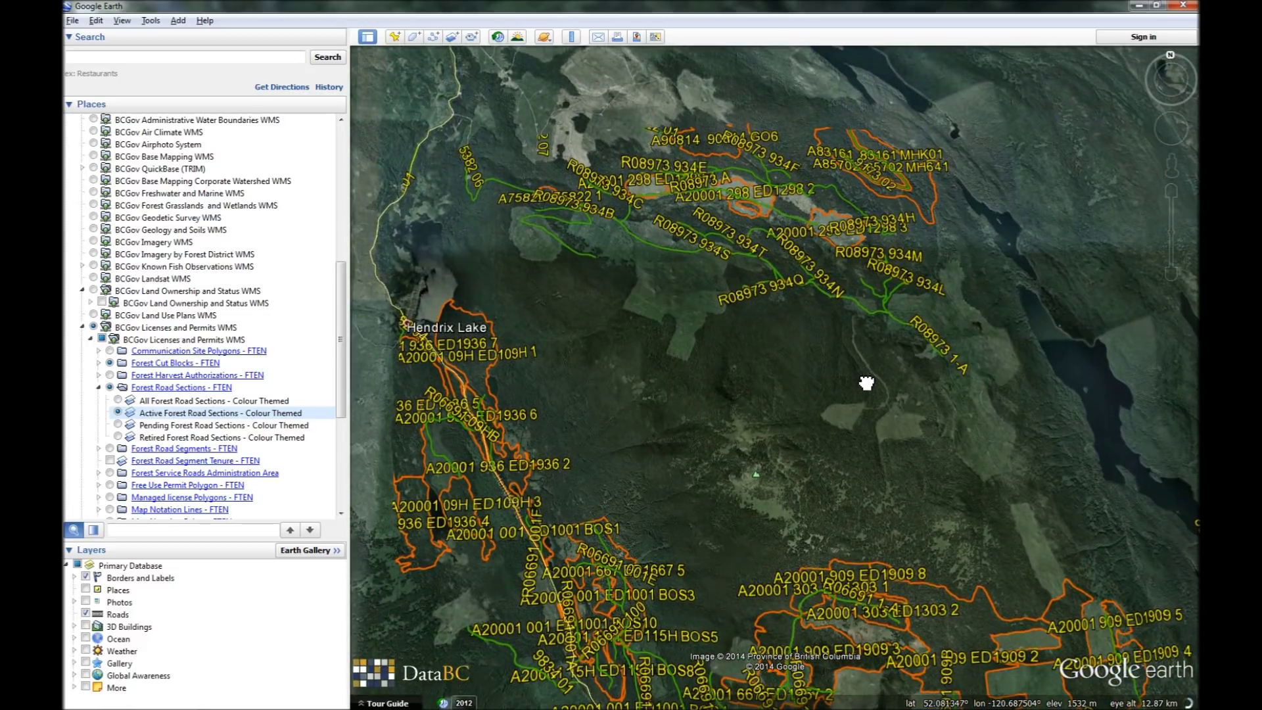
{"action": "key", "text": "Down"}
{"action": "key", "text": "Down"}
{"action": "key", "text": "Down"}
{"action": "key", "text": "Down"}
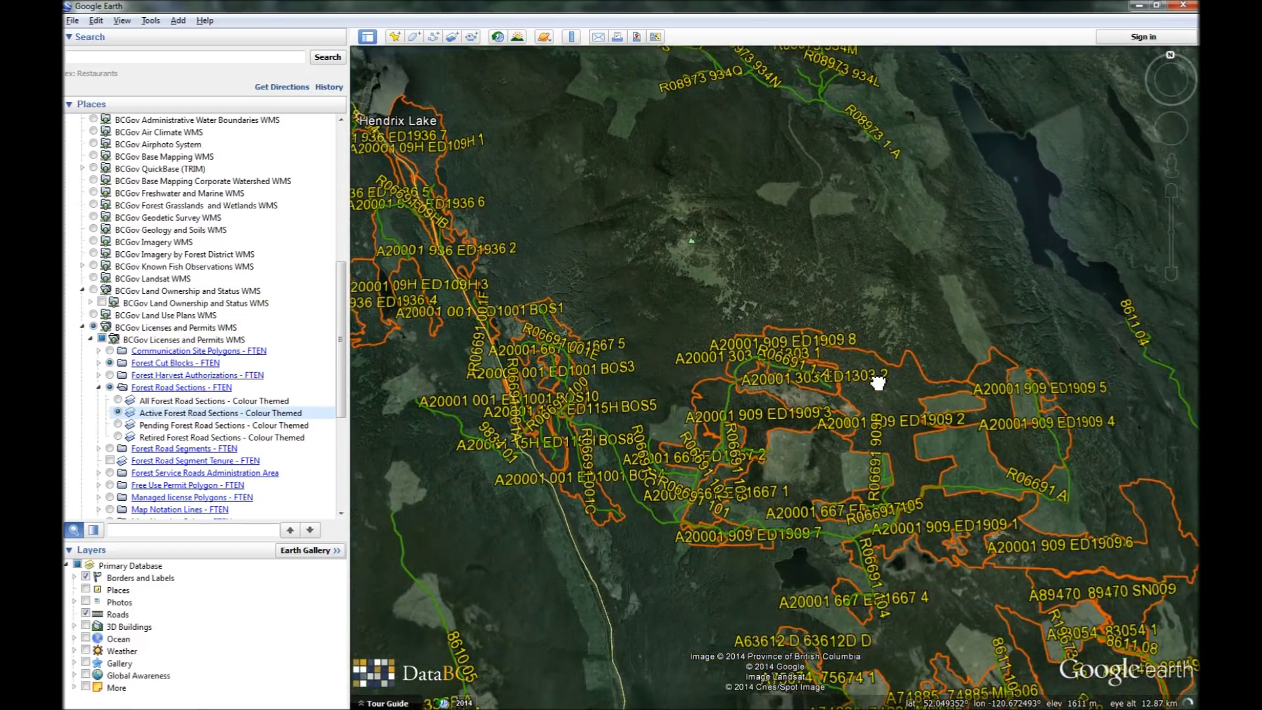
{"action": "key", "text": "Down"}
{"action": "key", "text": "Down"}
{"action": "key", "text": "Down"}
{"action": "scroll", "coordinate": [904, 531], "scroll_direction": "up", "scroll_amount": 3}
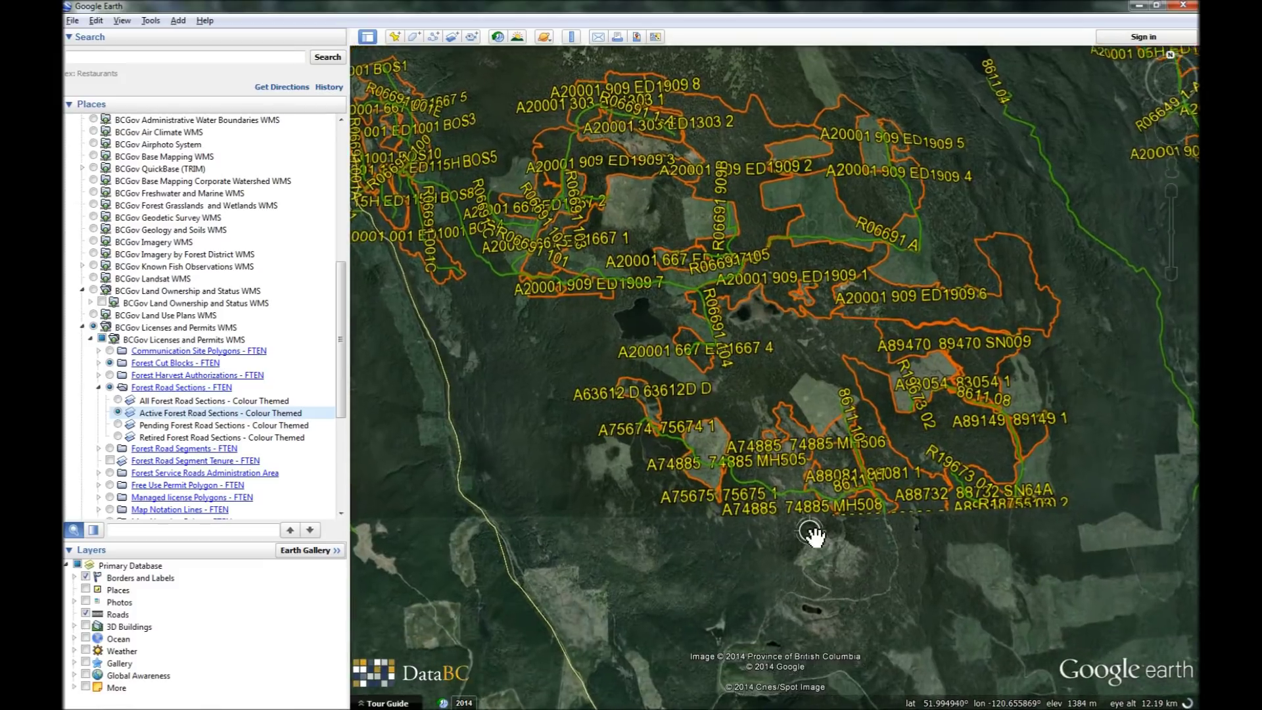
{"action": "key", "text": "Down"}
{"action": "key", "text": "Down"}
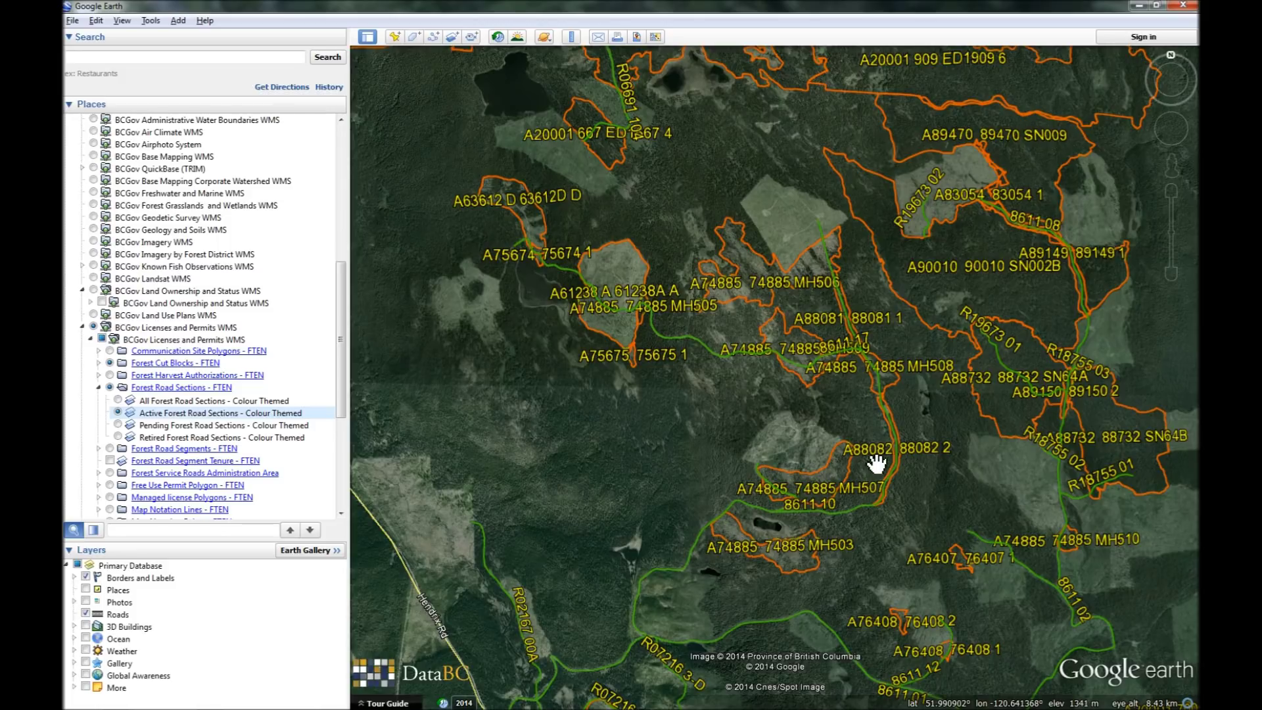
- Turn off Forest Road Sections and Forest Cut Blocks, and collapse the road sections folder
{"action": "left_click", "coordinate": [109, 387]}
{"action": "left_click", "coordinate": [110, 363]}
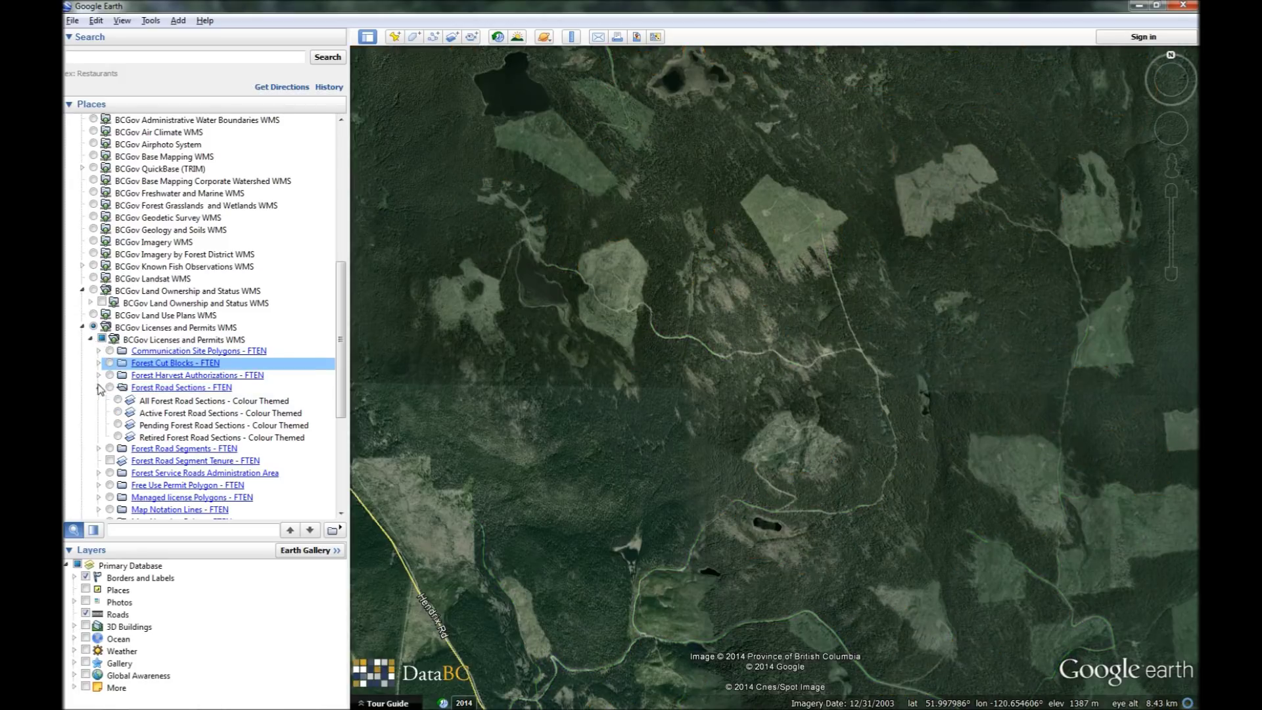
{"action": "left_click", "coordinate": [99, 387]}
- Display the Trapline Boundaries - Outlined layer and view the regional area northwest of Eagle Creek
{"action": "left_click_drag", "start_coordinate": [341, 392], "coordinate": [341, 450]}
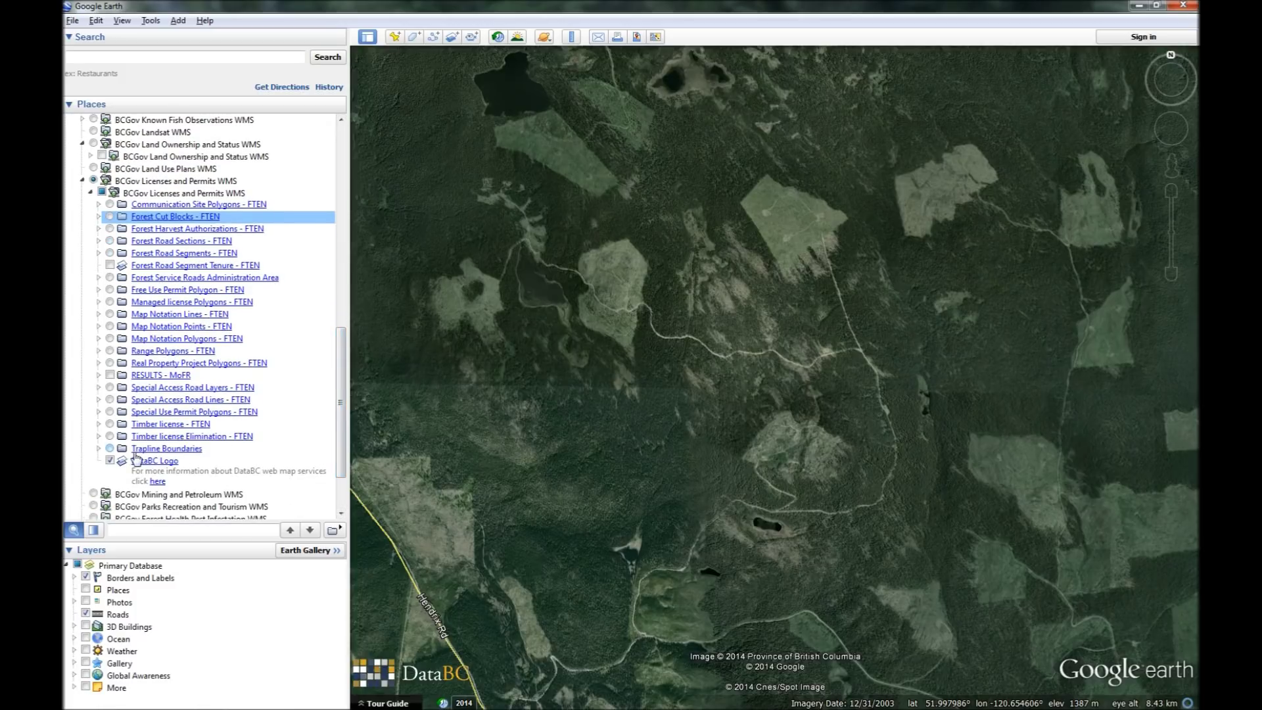
{"action": "left_click", "coordinate": [102, 450]}
{"action": "left_click", "coordinate": [100, 449]}
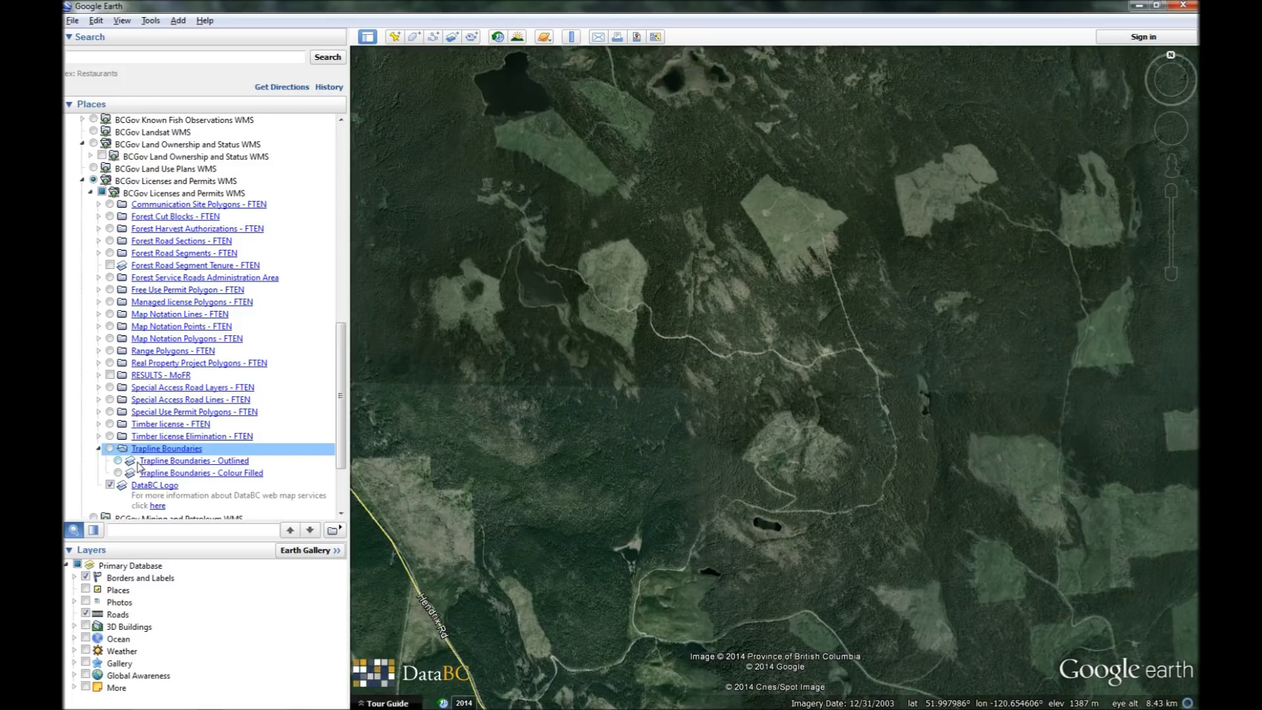
{"action": "left_click", "coordinate": [118, 461]}
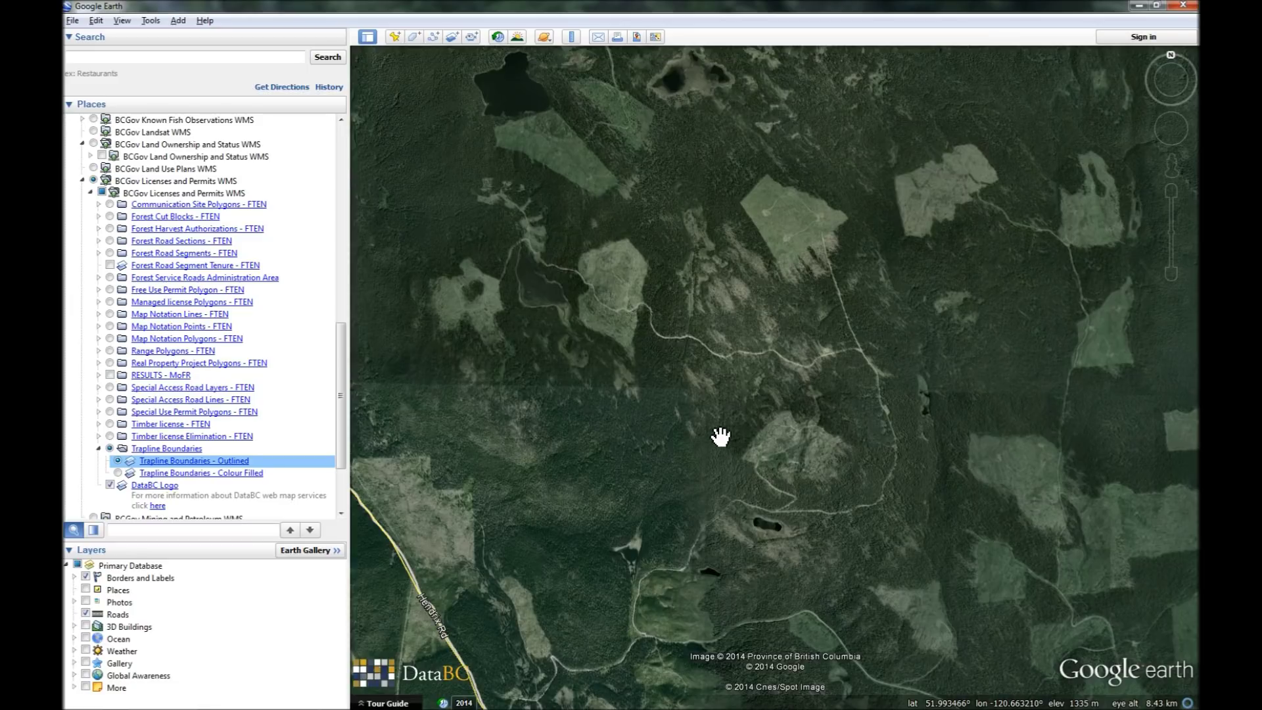
{"action": "scroll", "coordinate": [716, 433], "scroll_direction": "down", "scroll_amount": 2}
{"action": "scroll", "coordinate": [718, 433], "scroll_direction": "down", "scroll_amount": 4}
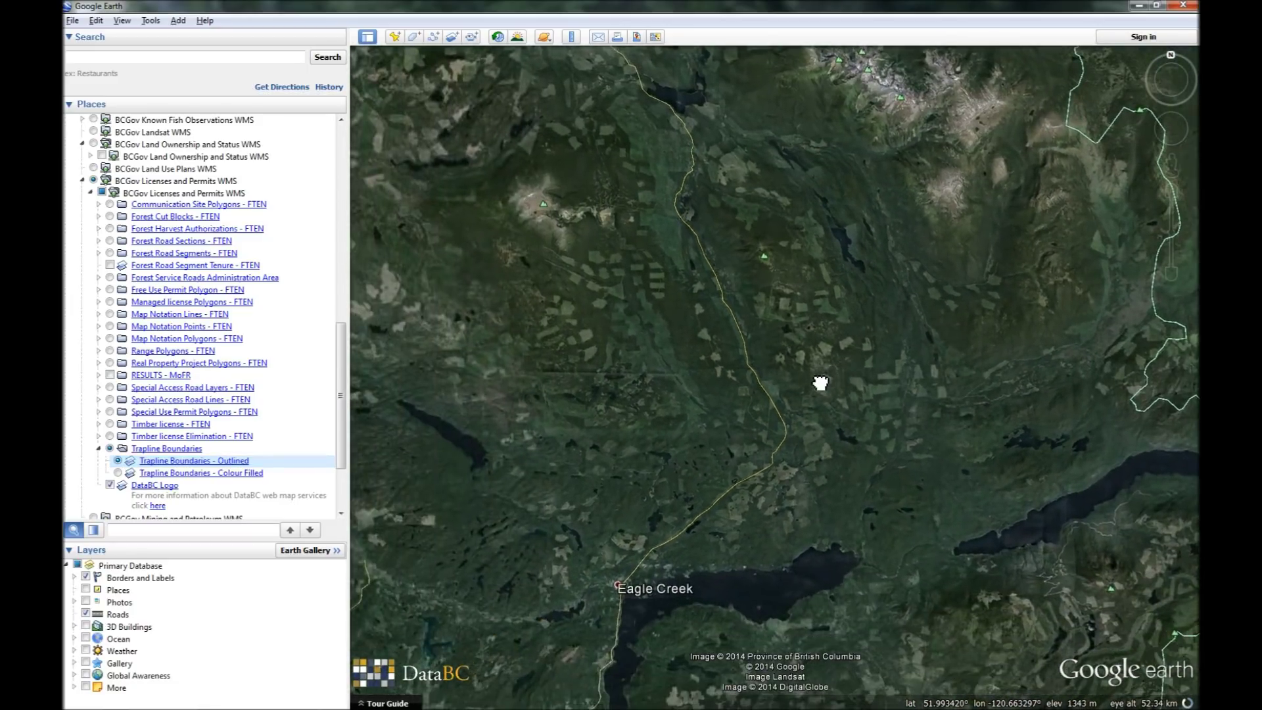
{"action": "left_click_drag", "start_coordinate": [820, 383], "coordinate": [878, 401]}
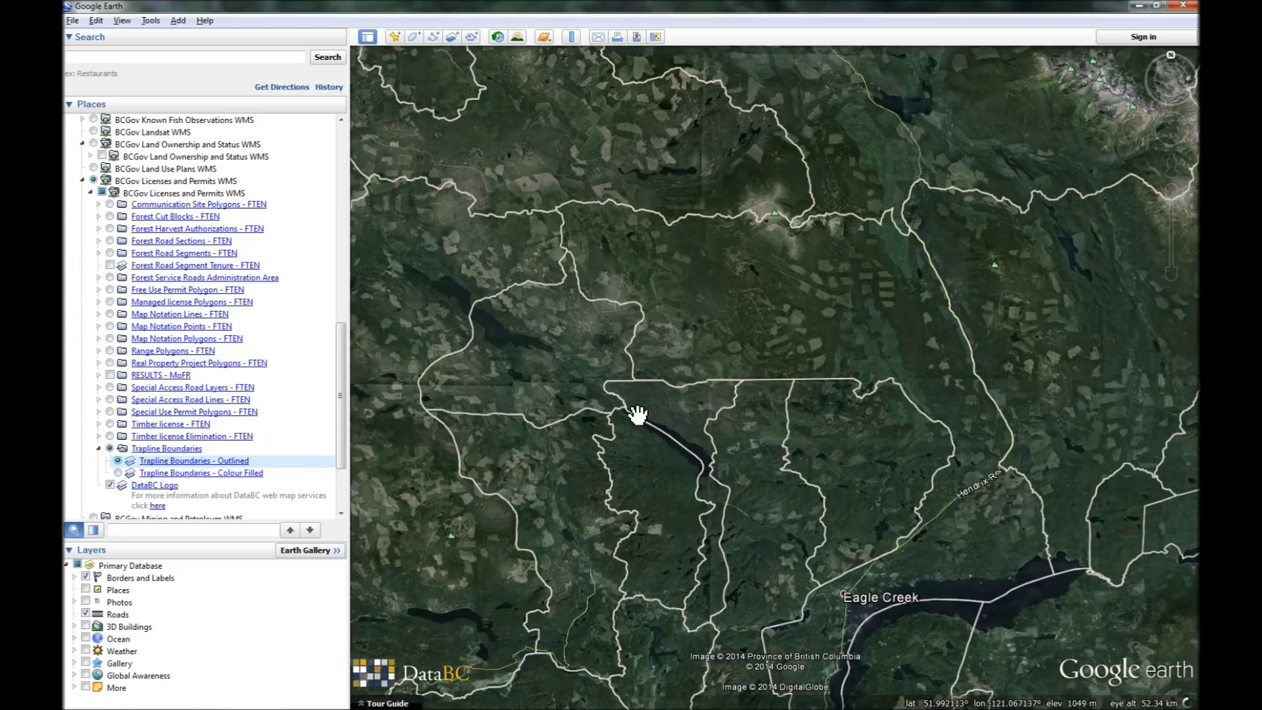
- Turn off Trapline Boundaries and collapse it along with the BCGov Licenses and Permits WMS layer tree
{"action": "left_click", "coordinate": [110, 448]}
{"action": "left_click", "coordinate": [98, 449]}
{"action": "left_click", "coordinate": [90, 192]}
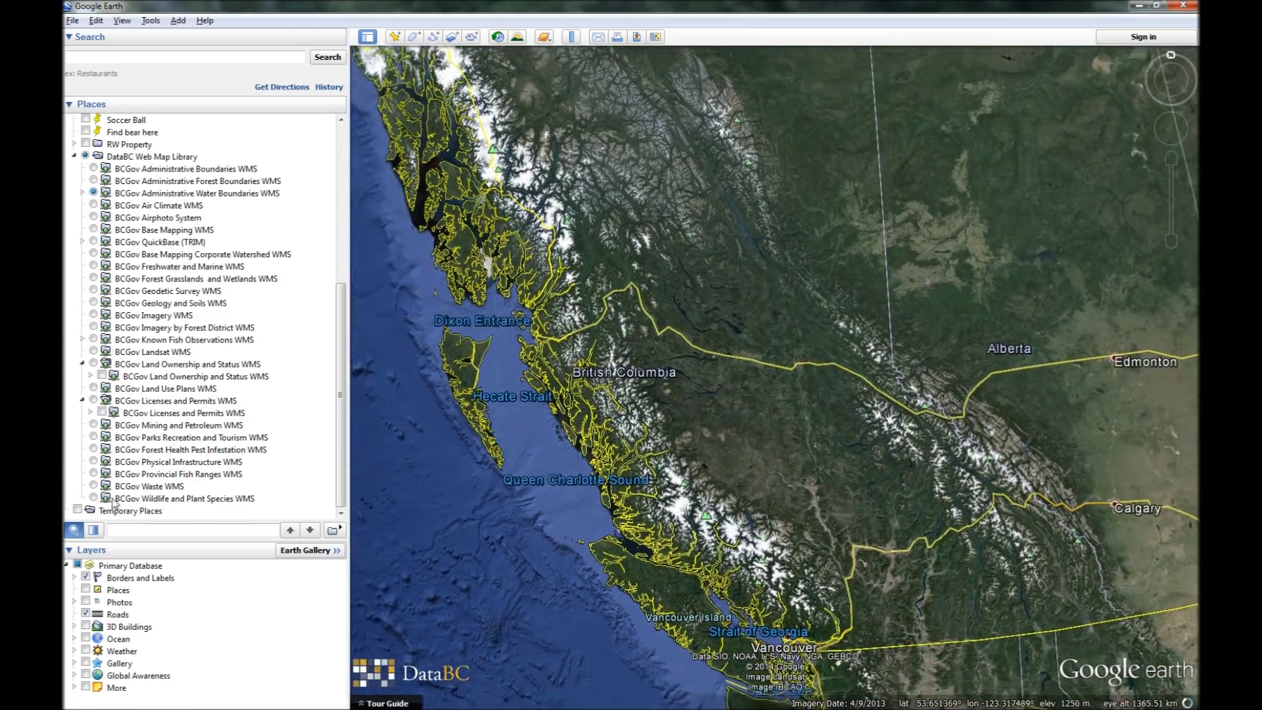
- Load BCGov Wildlife and Plant Species WMS and display Wildlife Management Units over the region south of Prince George
{"action": "left_click", "coordinate": [92, 499]}
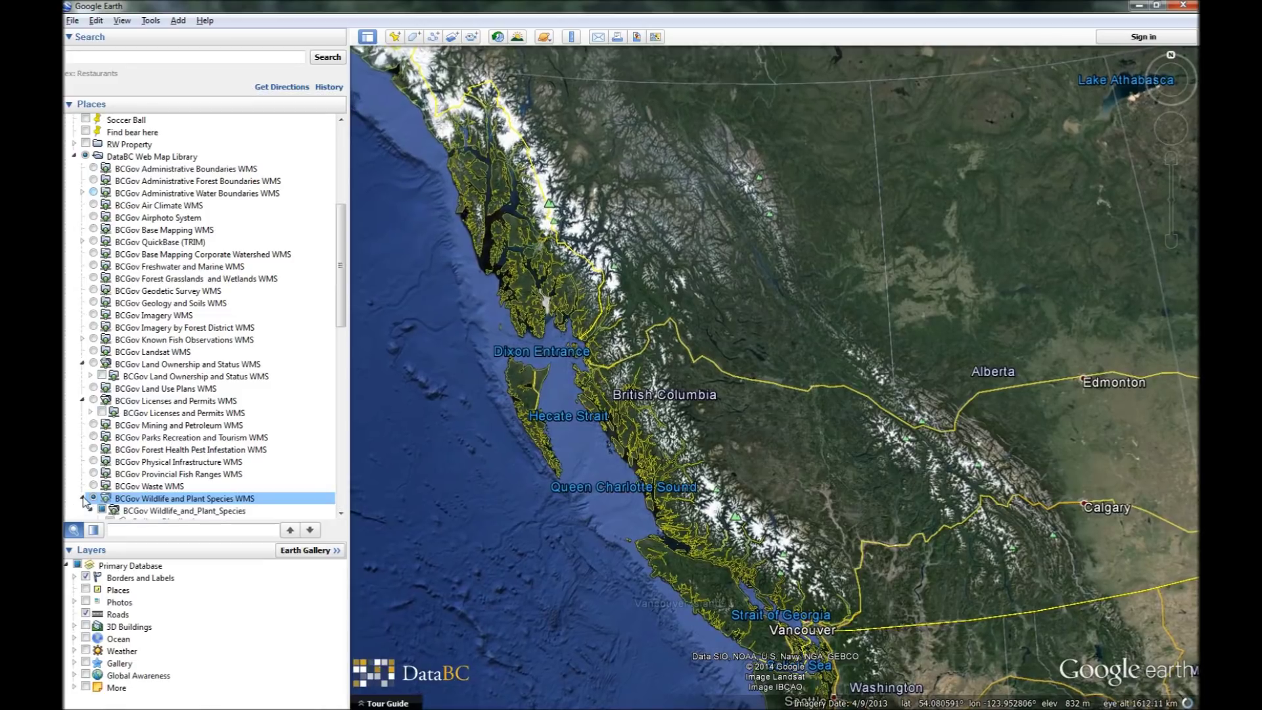
{"action": "left_click", "coordinate": [82, 498]}
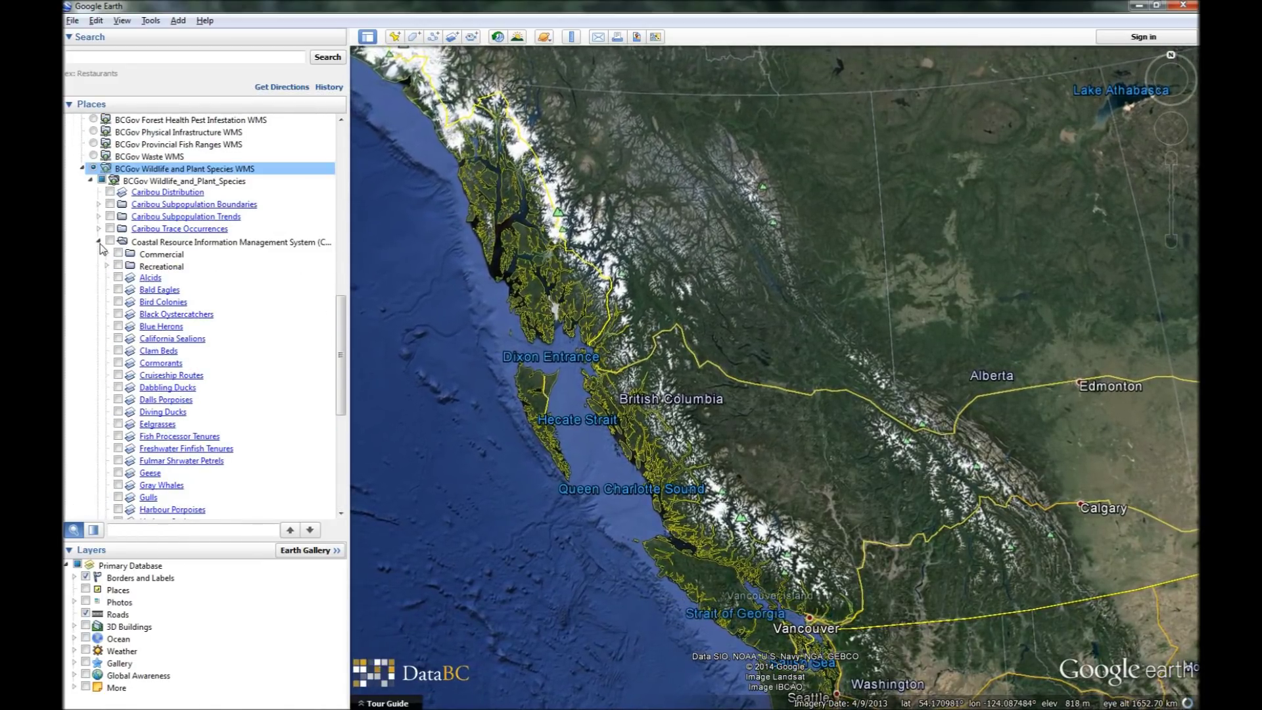
{"action": "scroll", "coordinate": [135, 451], "scroll_direction": "down", "scroll_amount": 1}
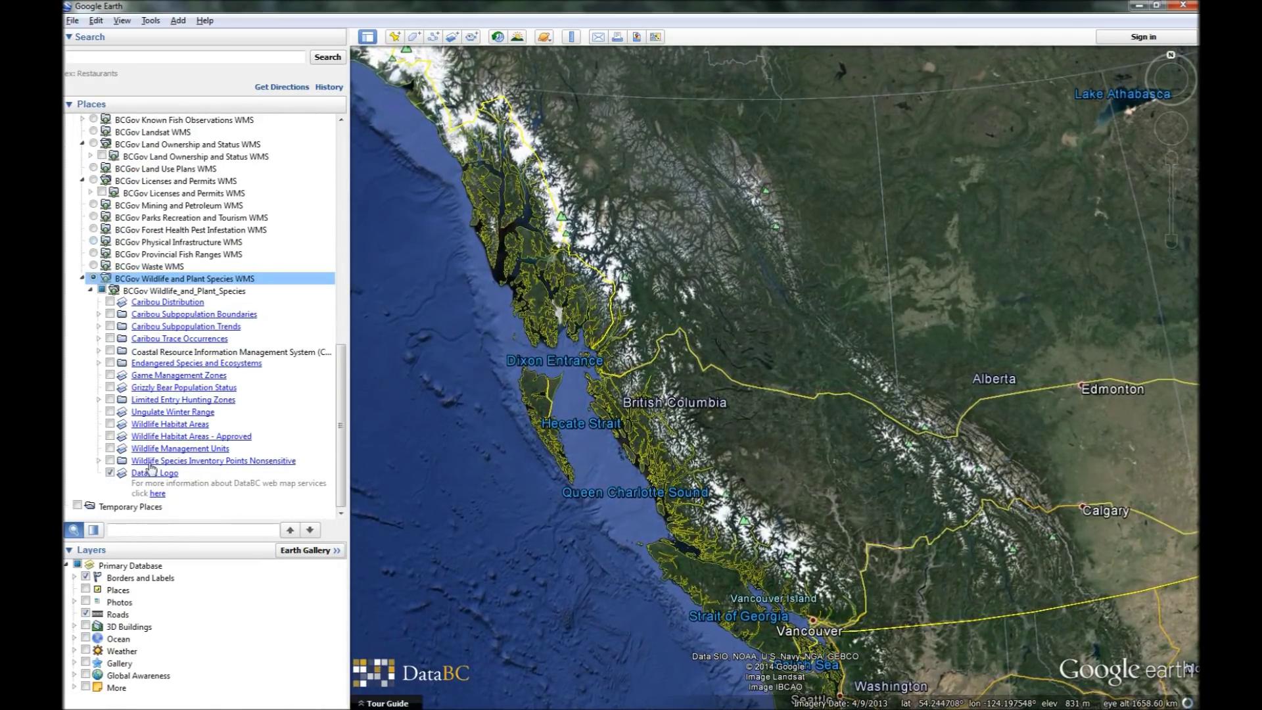
{"action": "left_click", "coordinate": [111, 451]}
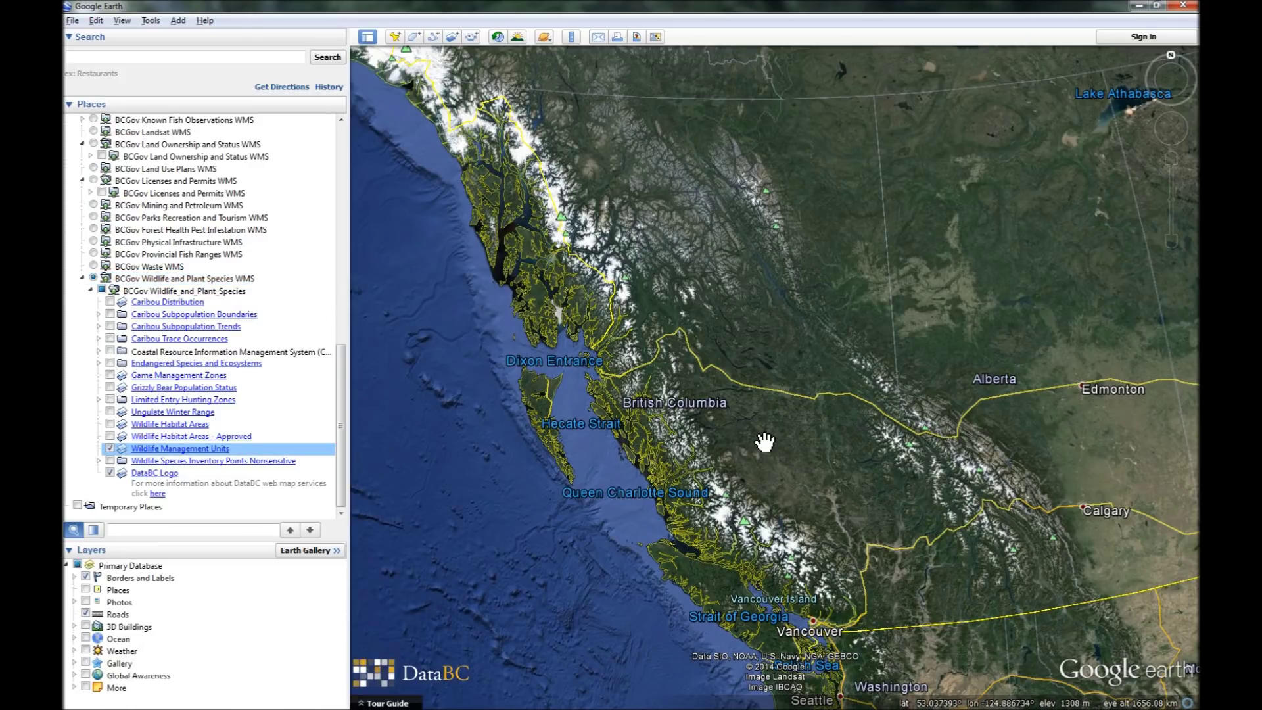
{"action": "scroll", "coordinate": [836, 474], "scroll_direction": "up", "scroll_amount": 5}
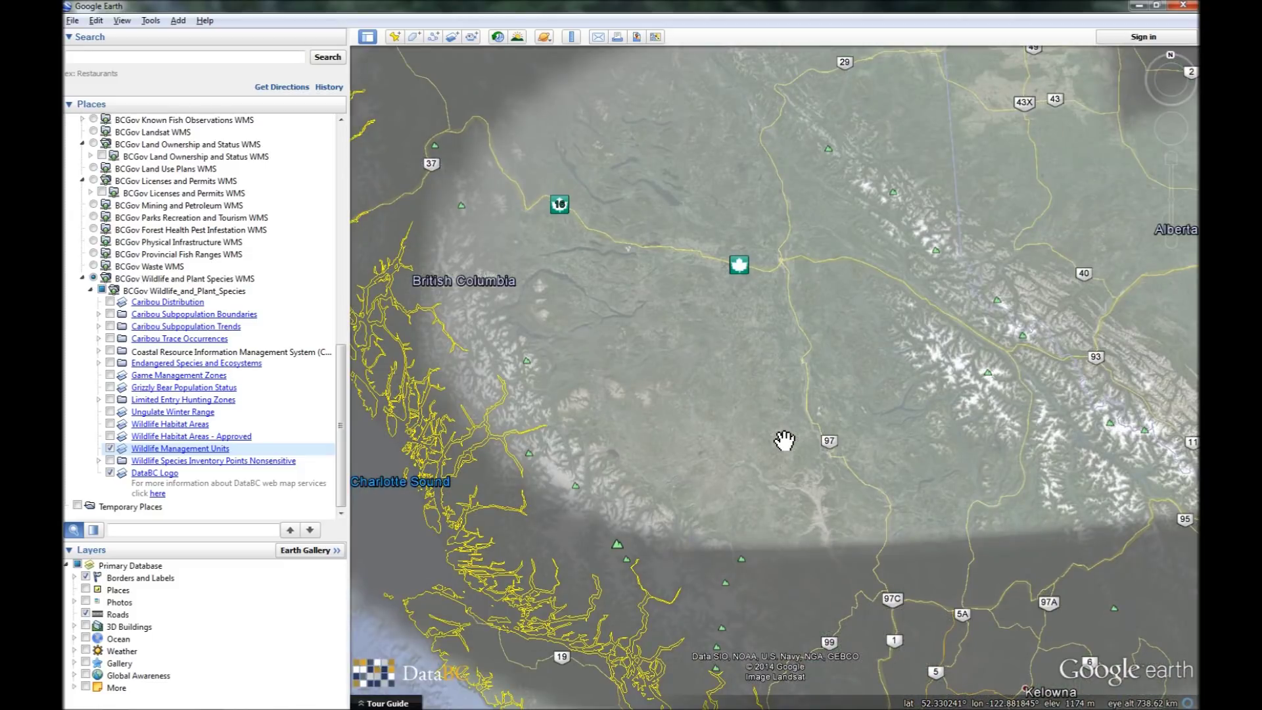
{"action": "scroll", "coordinate": [784, 440], "scroll_direction": "up", "scroll_amount": 3}
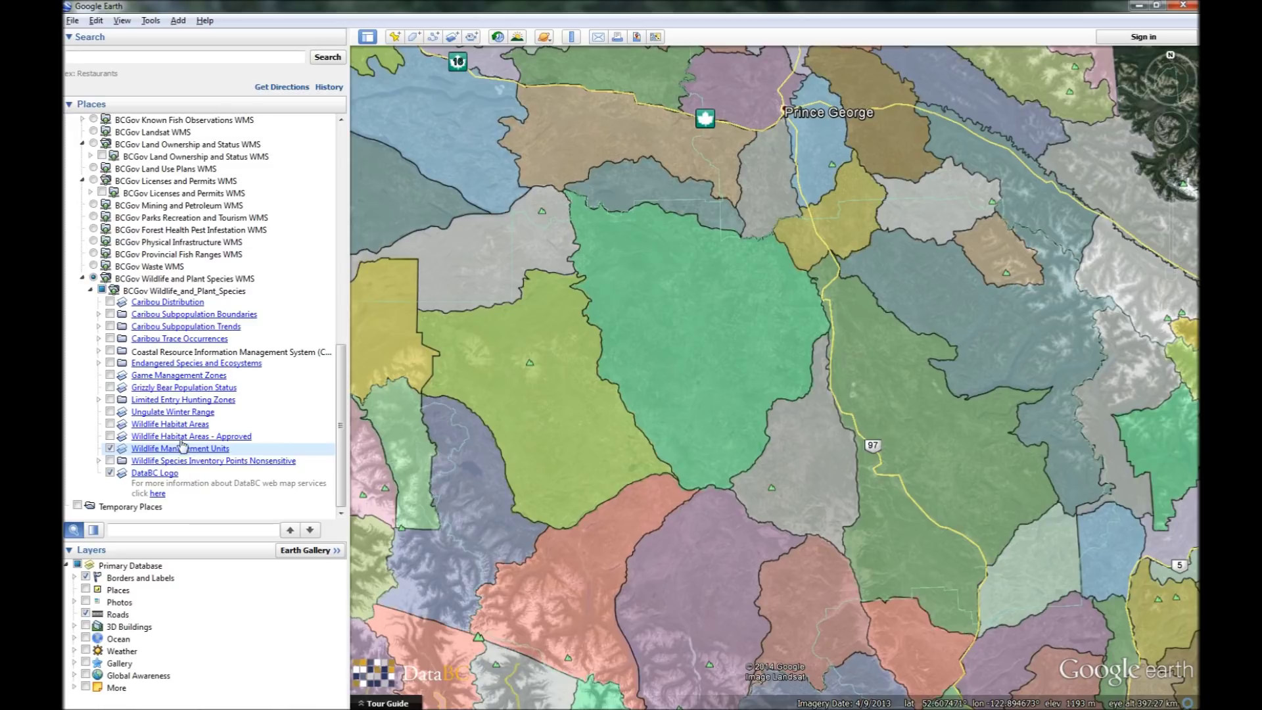
- Open the Wildlife Management Units legend, look through its unit colours, and close it
{"action": "double_click", "coordinate": [184, 450]}
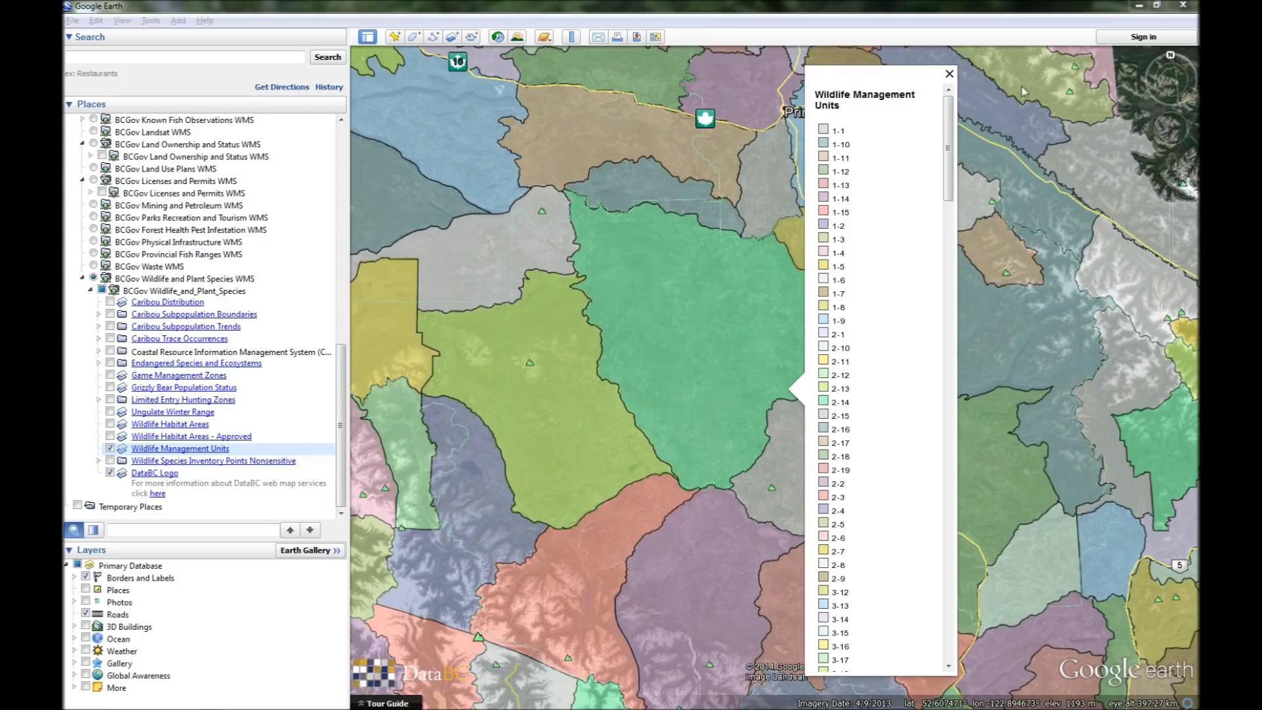
{"action": "left_click_drag", "start_coordinate": [947, 125], "coordinate": [959, 414]}
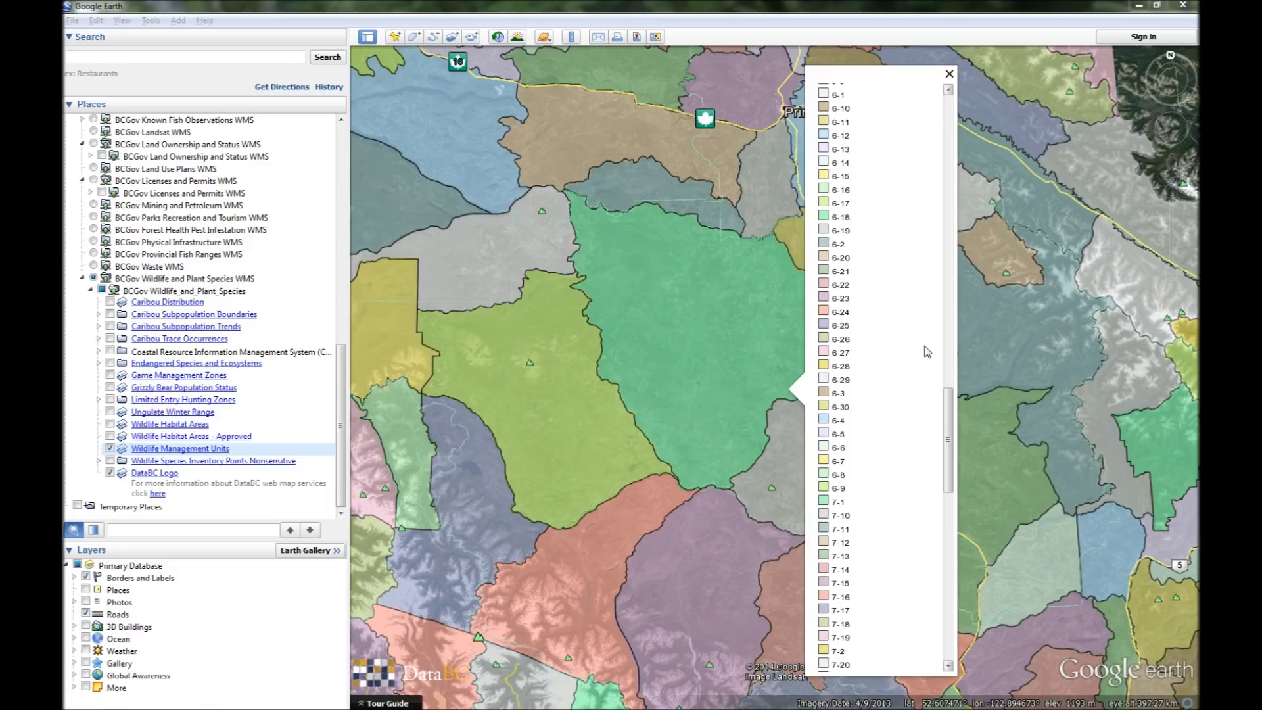
{"action": "scroll", "coordinate": [927, 351], "scroll_direction": "up", "scroll_amount": 20}
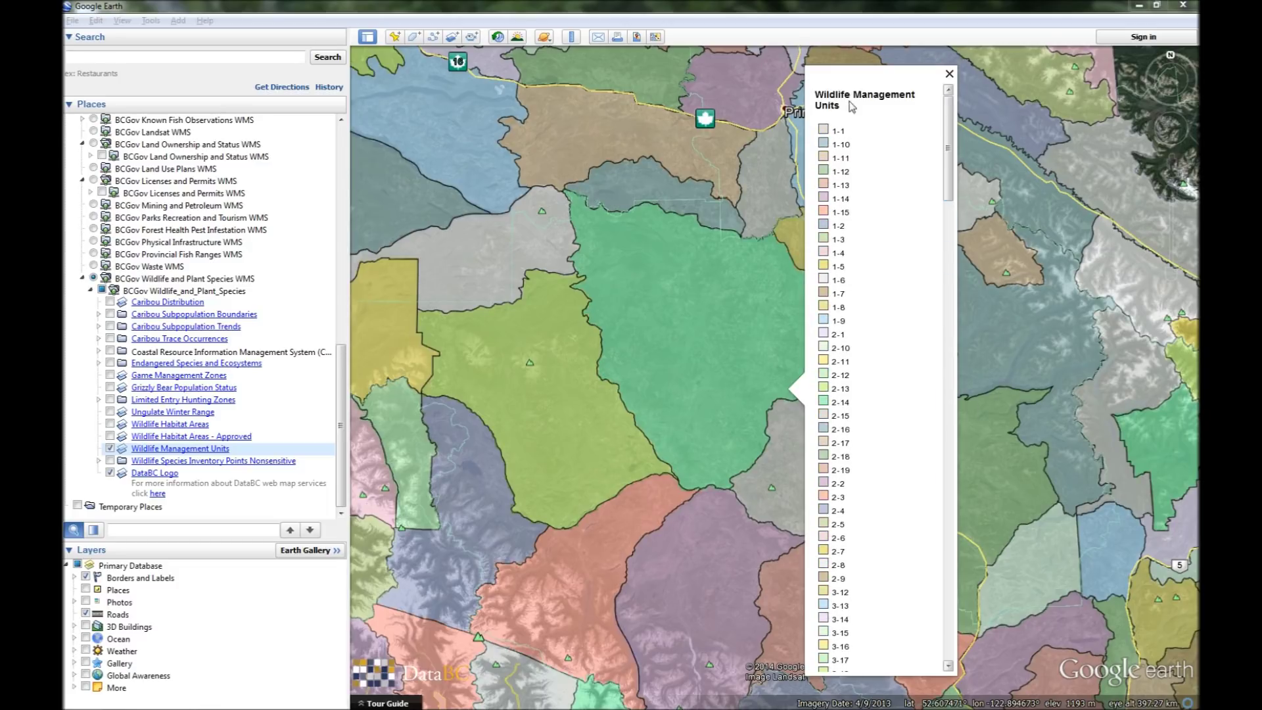
{"action": "left_click", "coordinate": [949, 74]}
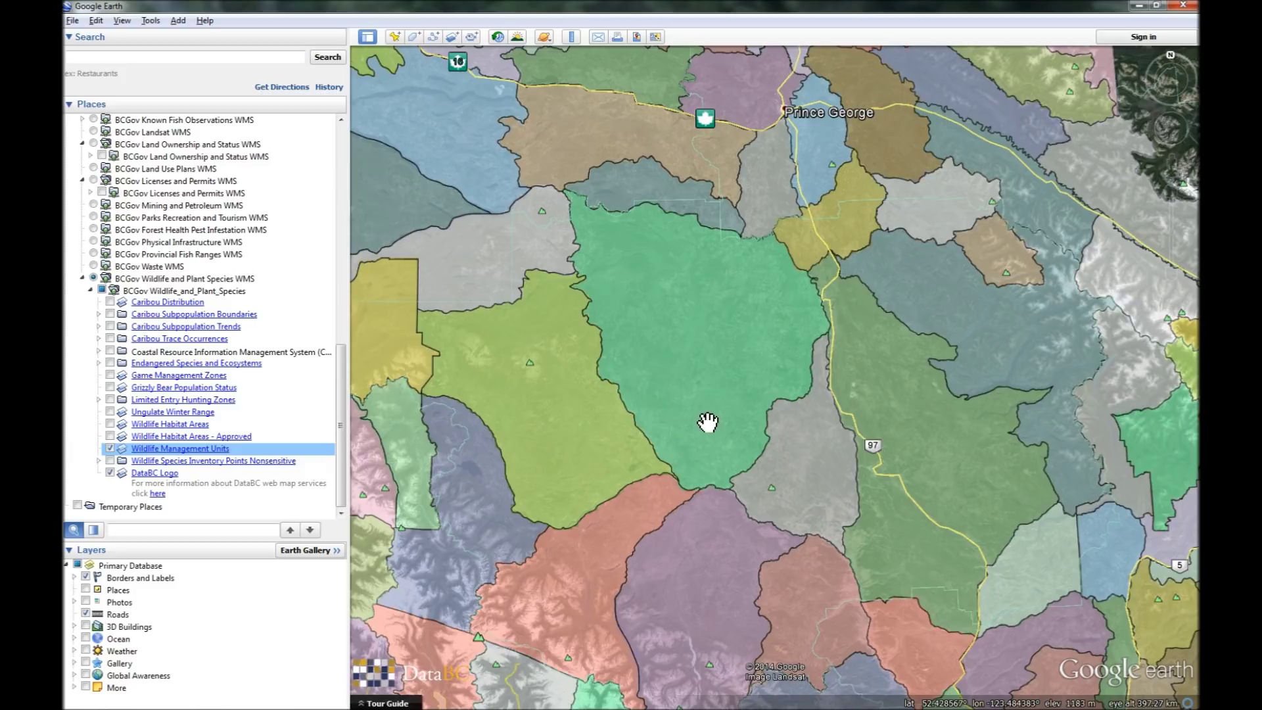
- Zoom in on the wildlife management units between Quesnel and Williams Lake and examine their boundaries
{"action": "left_click", "coordinate": [856, 458]}
{"action": "left_click_drag", "start_coordinate": [855, 458], "coordinate": [819, 434]}
{"action": "left_click_drag", "start_coordinate": [720, 443], "coordinate": [737, 419]}
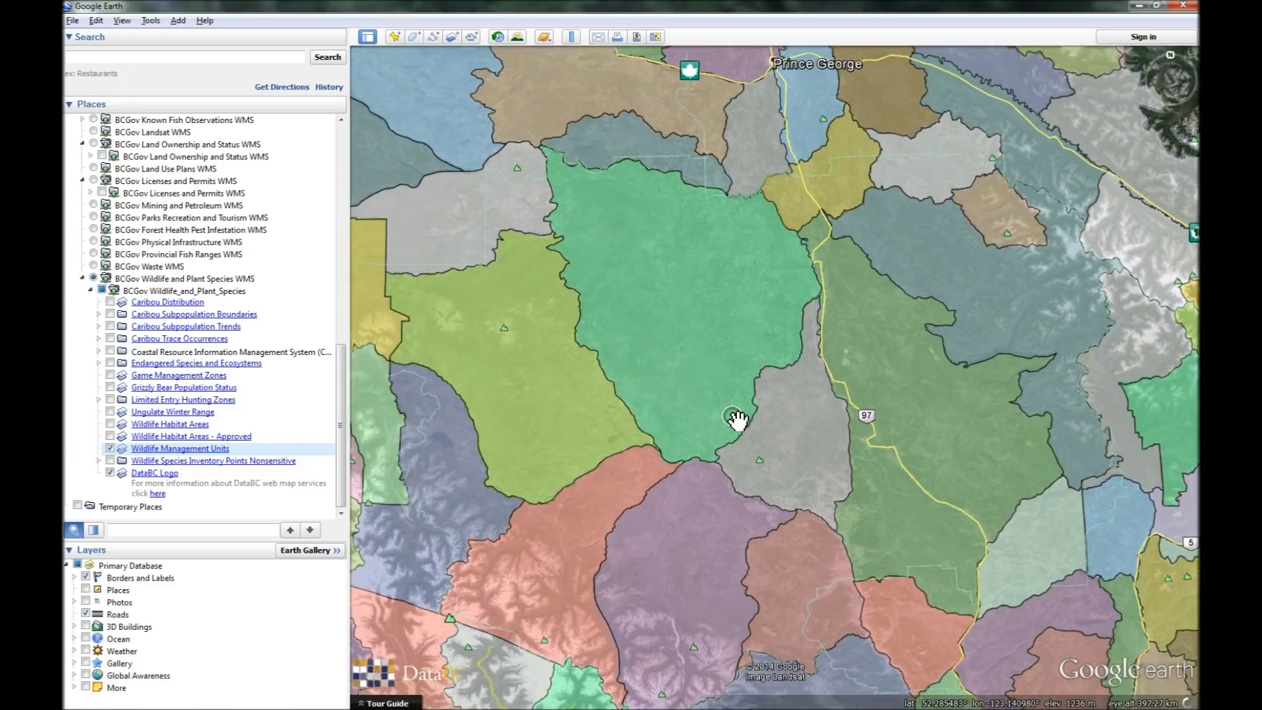
{"action": "double_click", "coordinate": [731, 417]}
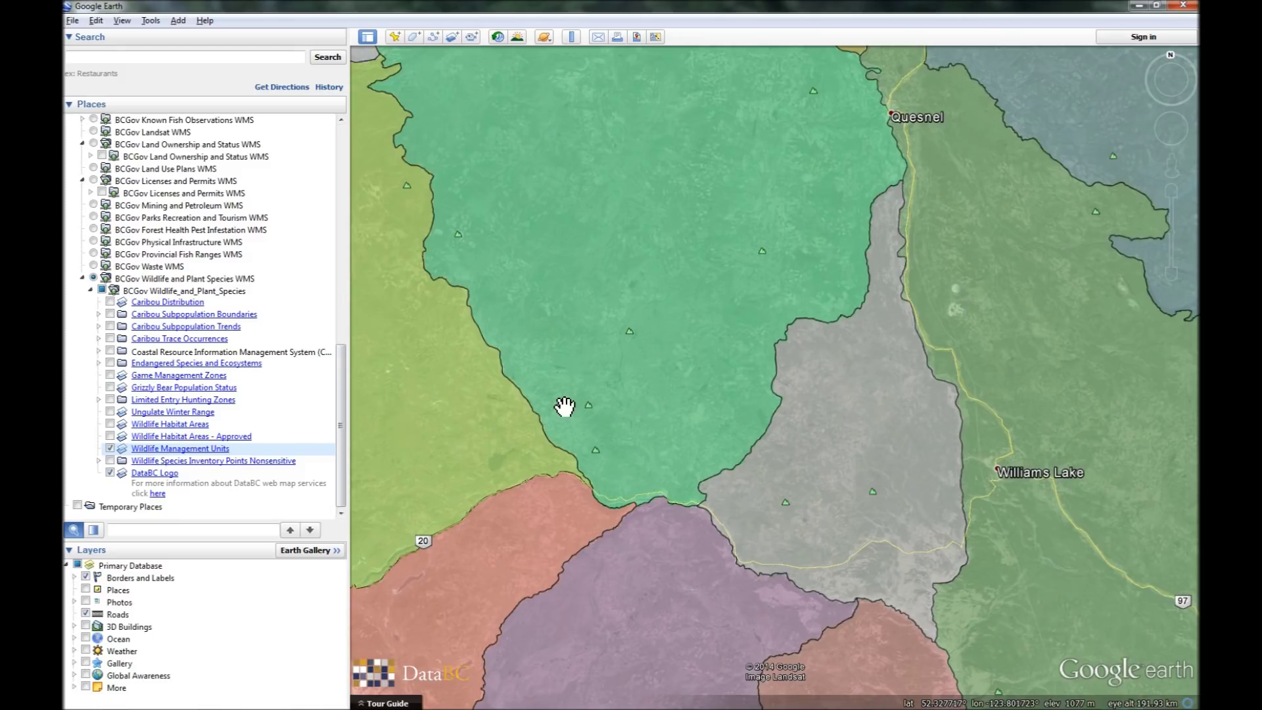
- Turn off Wildlife Management Units, then collapse and re-expand the BCGov Wildlife_and_Plant_Species layer list
{"action": "left_click", "coordinate": [110, 449]}
{"action": "double_click", "coordinate": [92, 291]}
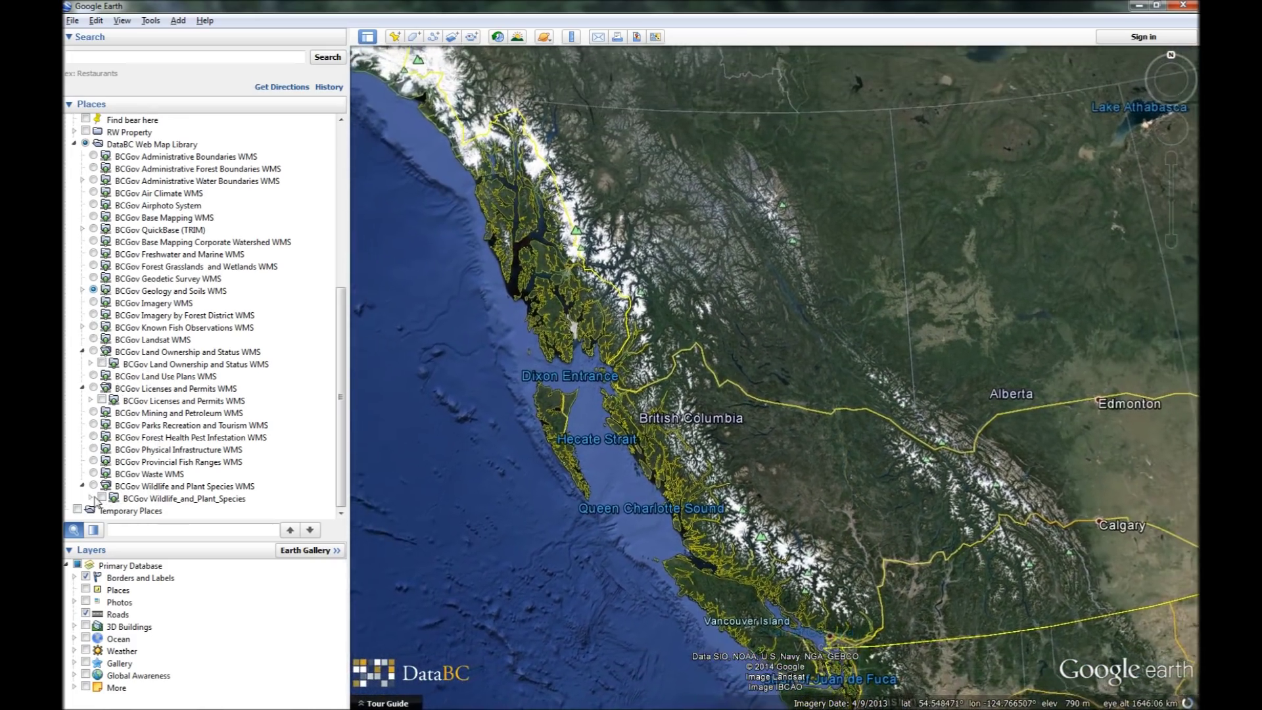
{"action": "left_click", "coordinate": [90, 499]}
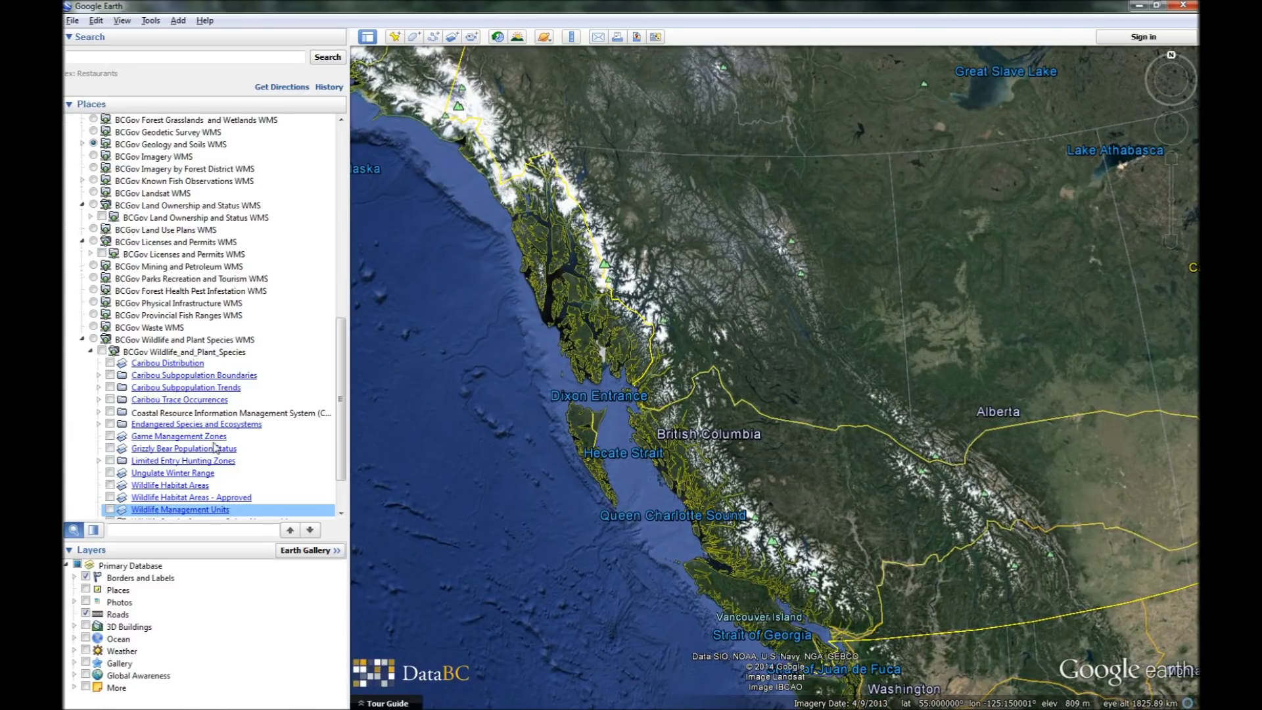
{"action": "scroll", "coordinate": [340, 426], "scroll_direction": "down", "scroll_amount": 2}
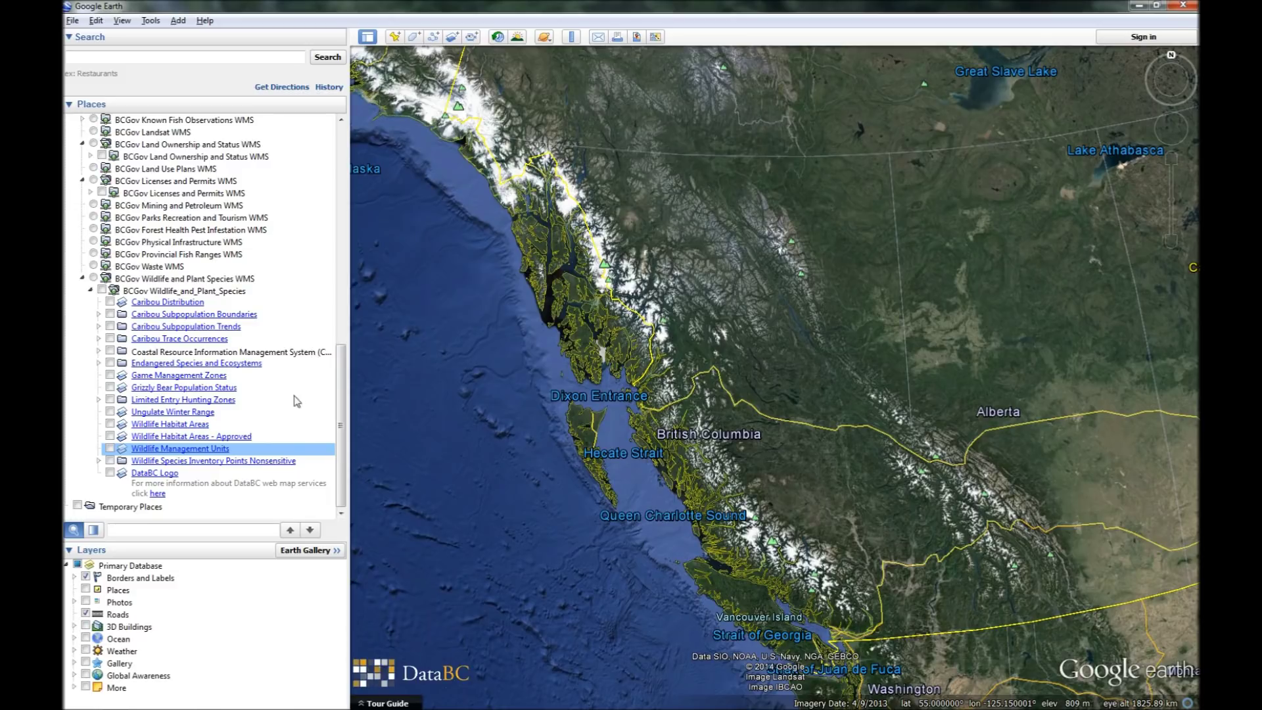
- Move the map view closer to southern British Columbia, north of Vancouver
{"action": "left_click_drag", "start_coordinate": [825, 546], "coordinate": [755, 449]}
{"action": "scroll", "coordinate": [754, 449], "scroll_direction": "up", "scroll_amount": 3}
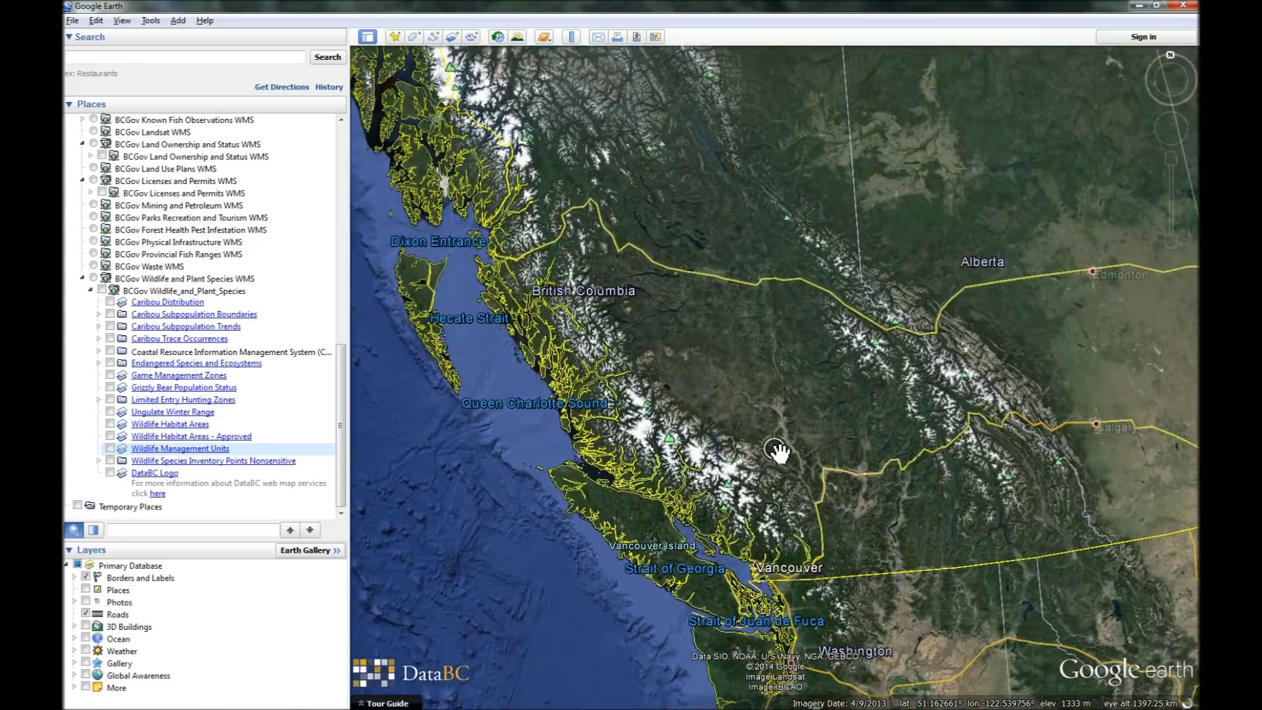